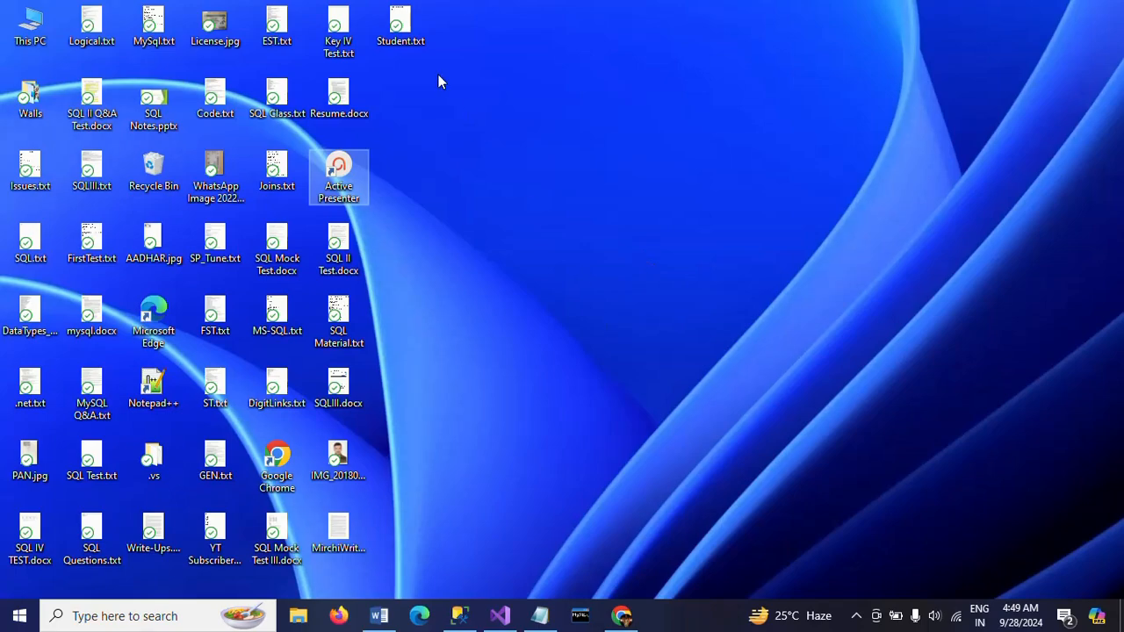
Open Student.txt from the desktop, examine its header and student records, and close the file
{"action": "double_click", "coordinate": [400, 26]}
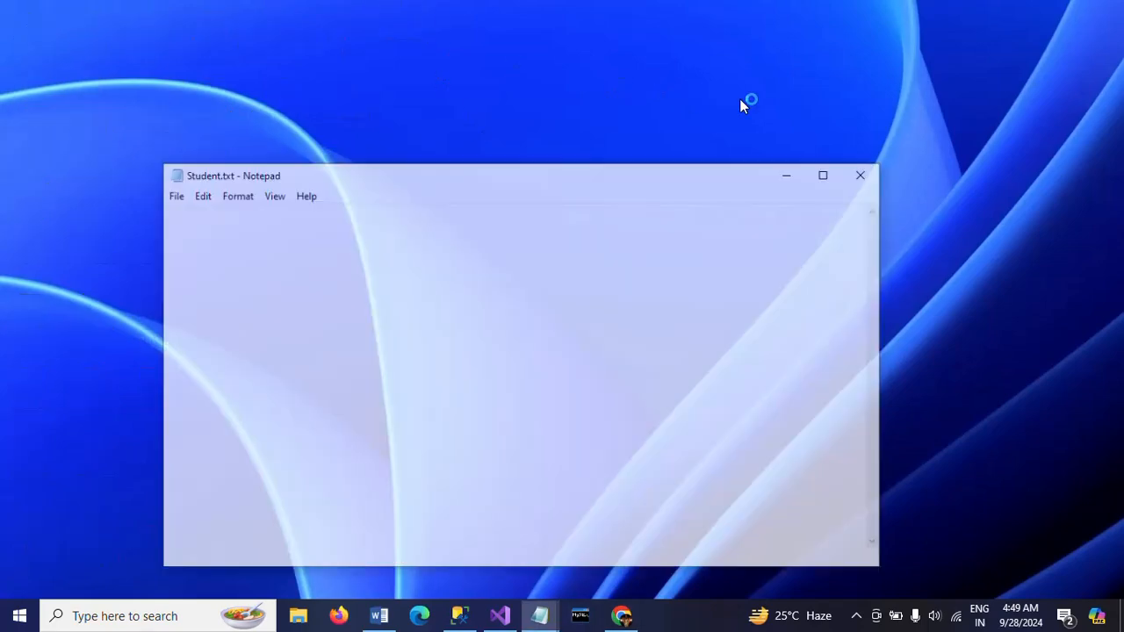
{"action": "left_click", "coordinate": [823, 175]}
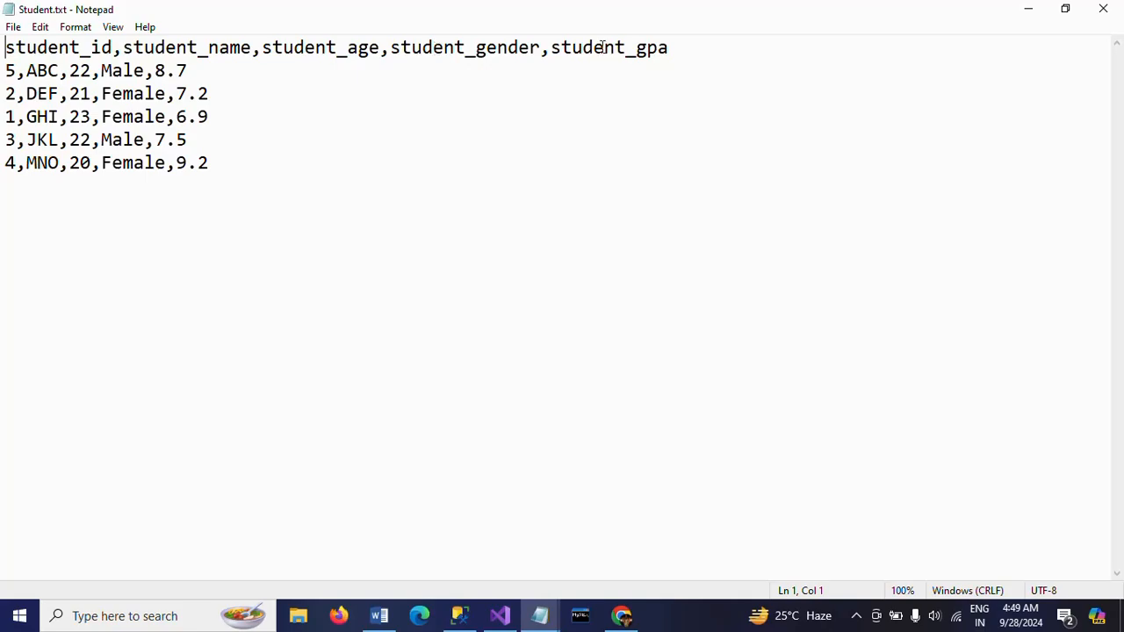
{"action": "left_click", "coordinate": [3, 72]}
{"action": "left_click", "coordinate": [234, 171], "text": "shift"}
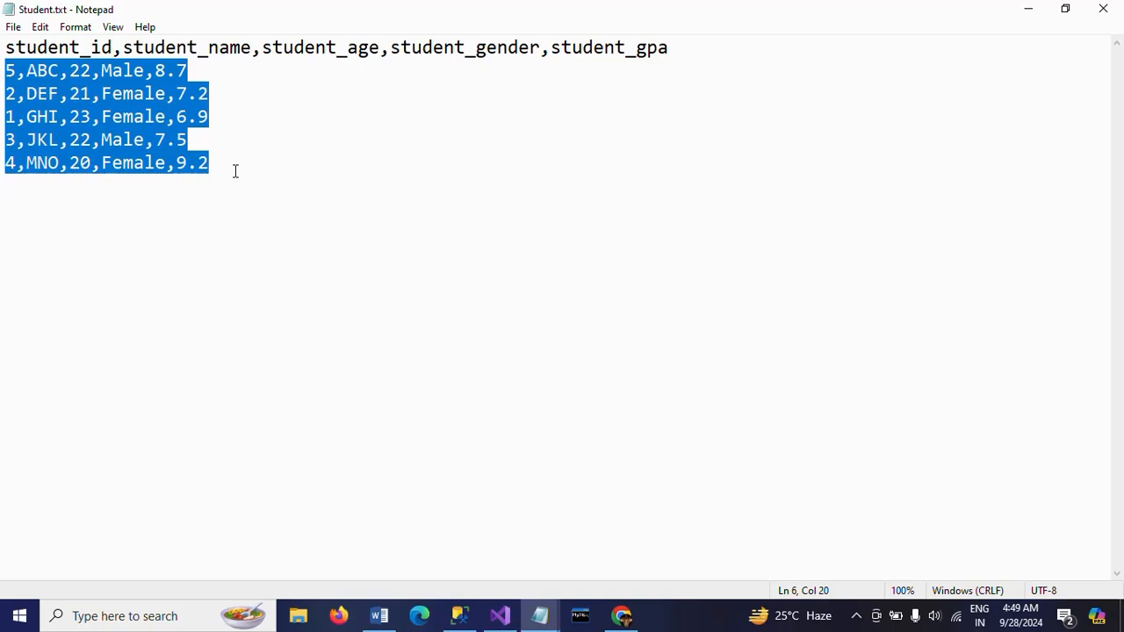
{"action": "left_click", "coordinate": [8, 74]}
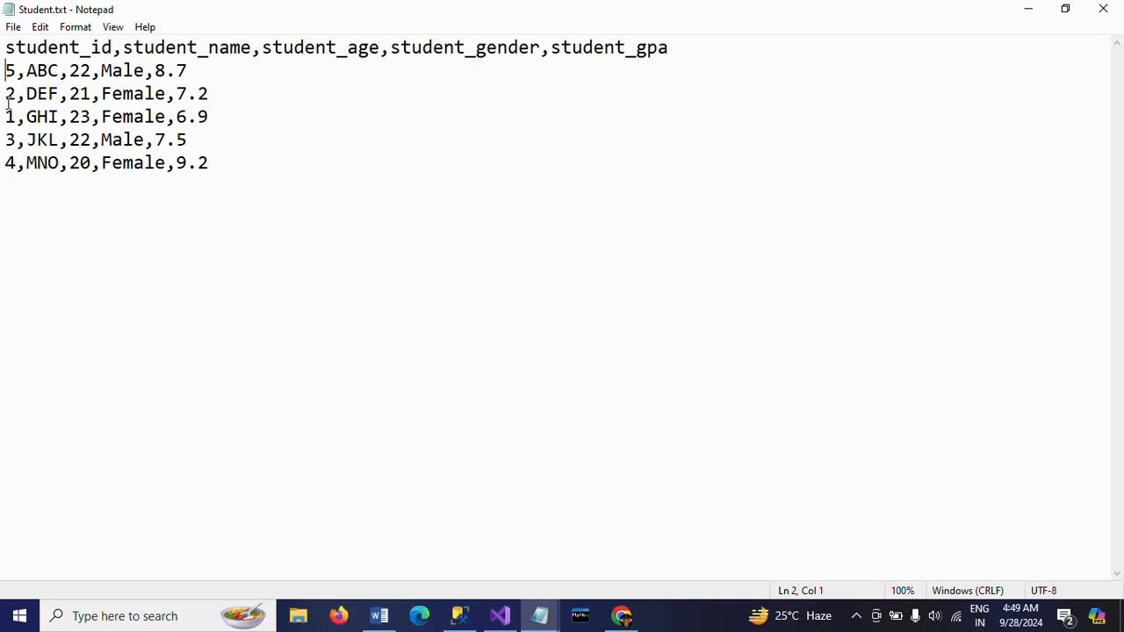
{"action": "left_click", "coordinate": [243, 169], "text": "shift"}
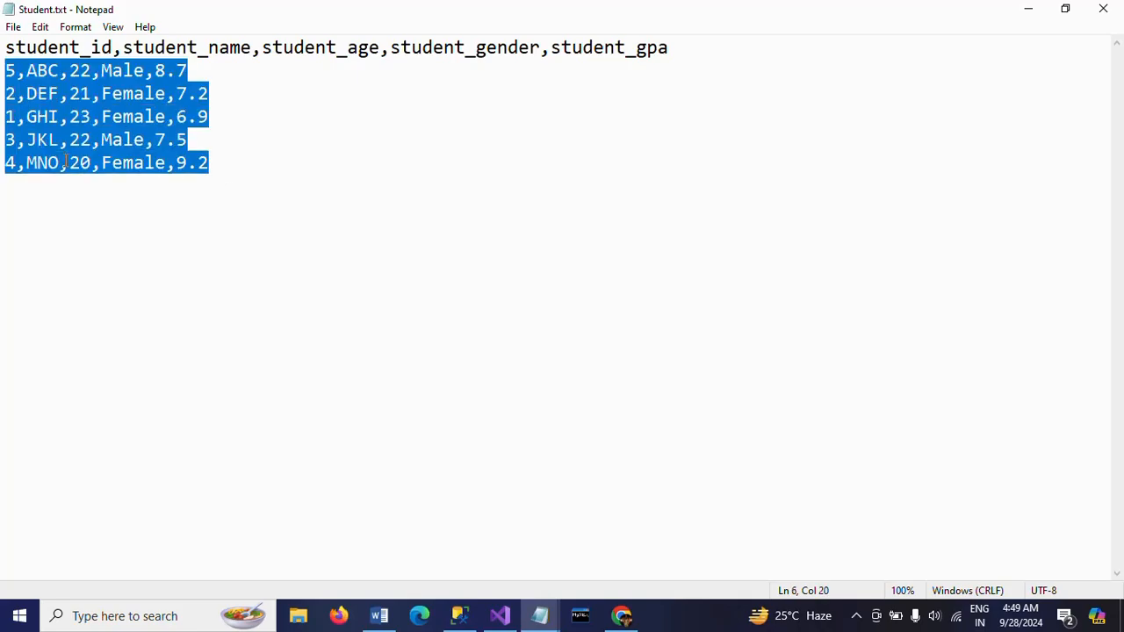
{"action": "left_click", "coordinate": [3, 106]}
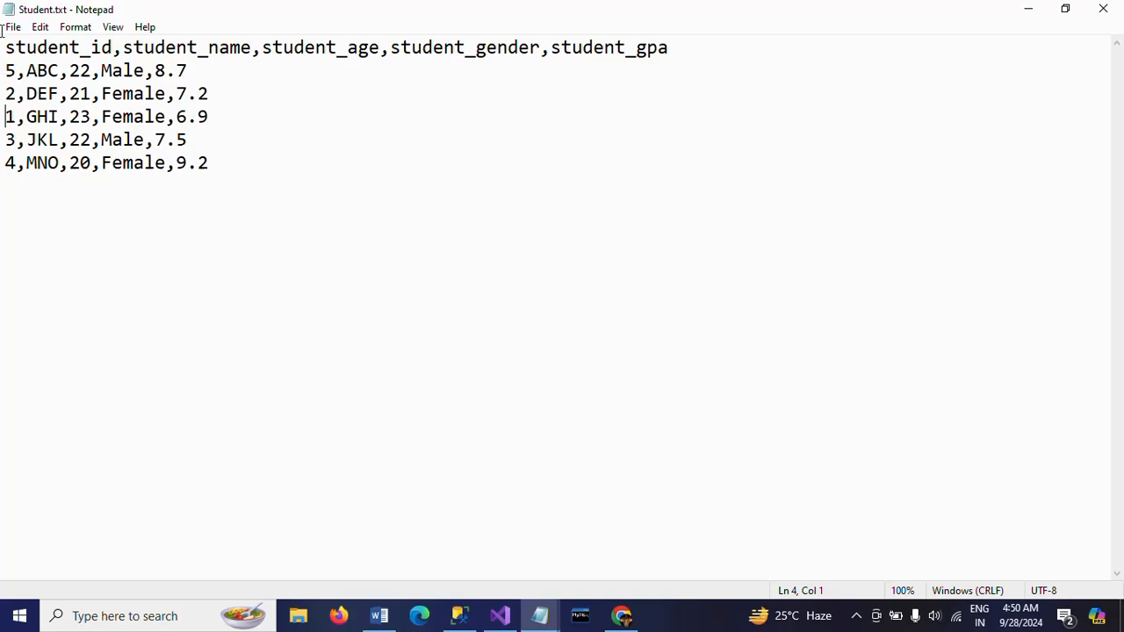
{"action": "left_click", "coordinate": [1111, 8]}
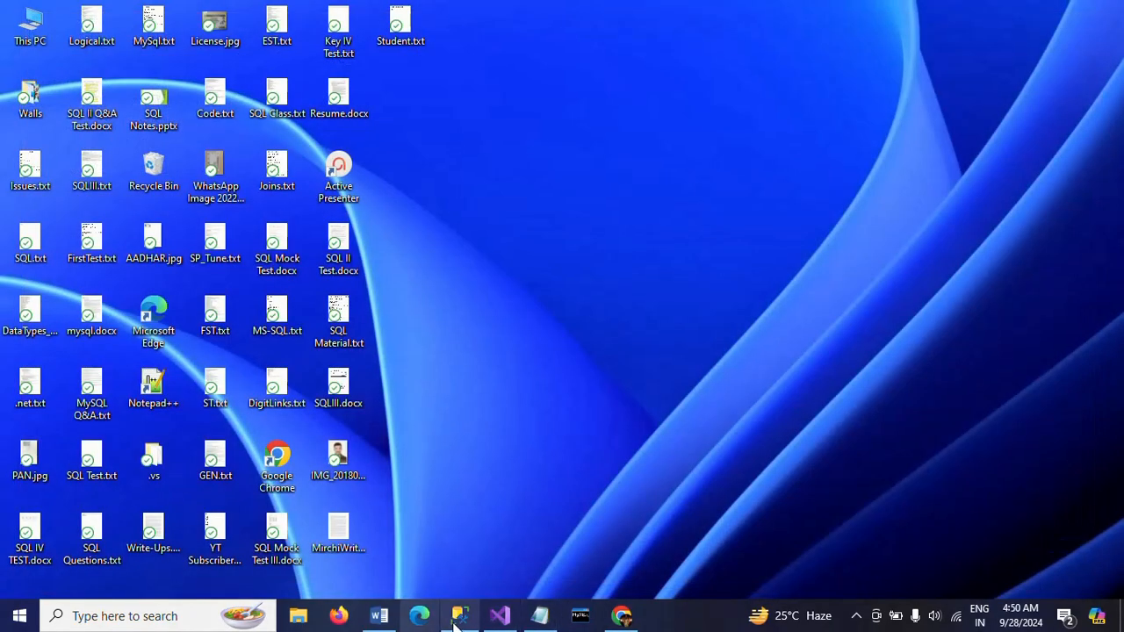
View the student table query in SQL Server Management Studio, and in Visual Studio add a Data Flow Task to Package3.dtsx's control flow
{"action": "left_click", "coordinate": [457, 619]}
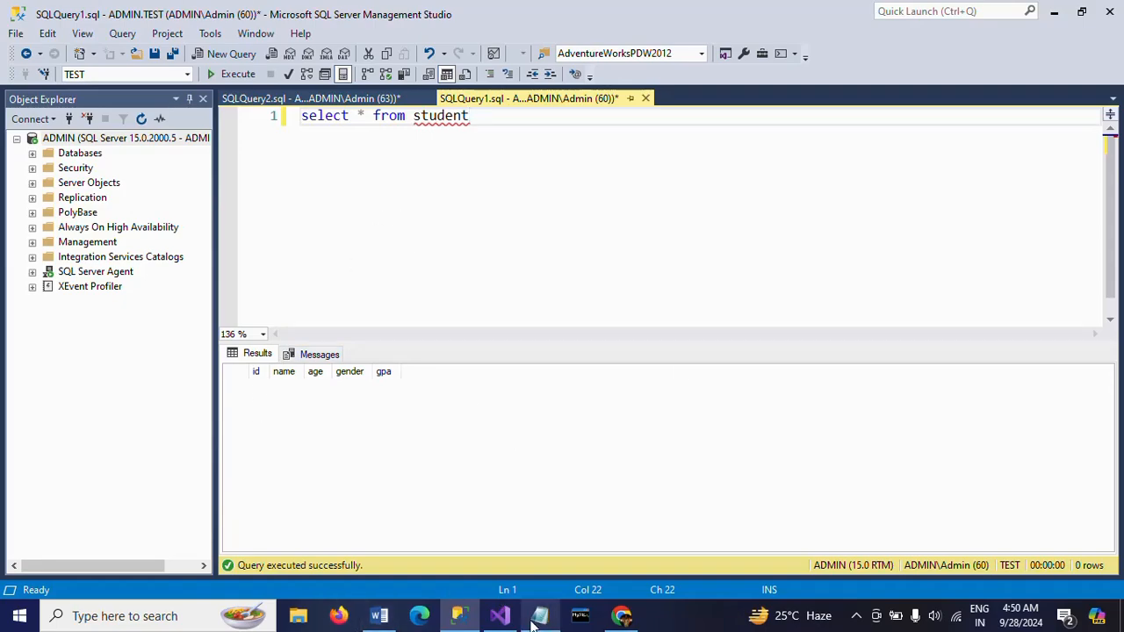
{"action": "left_click", "coordinate": [499, 615]}
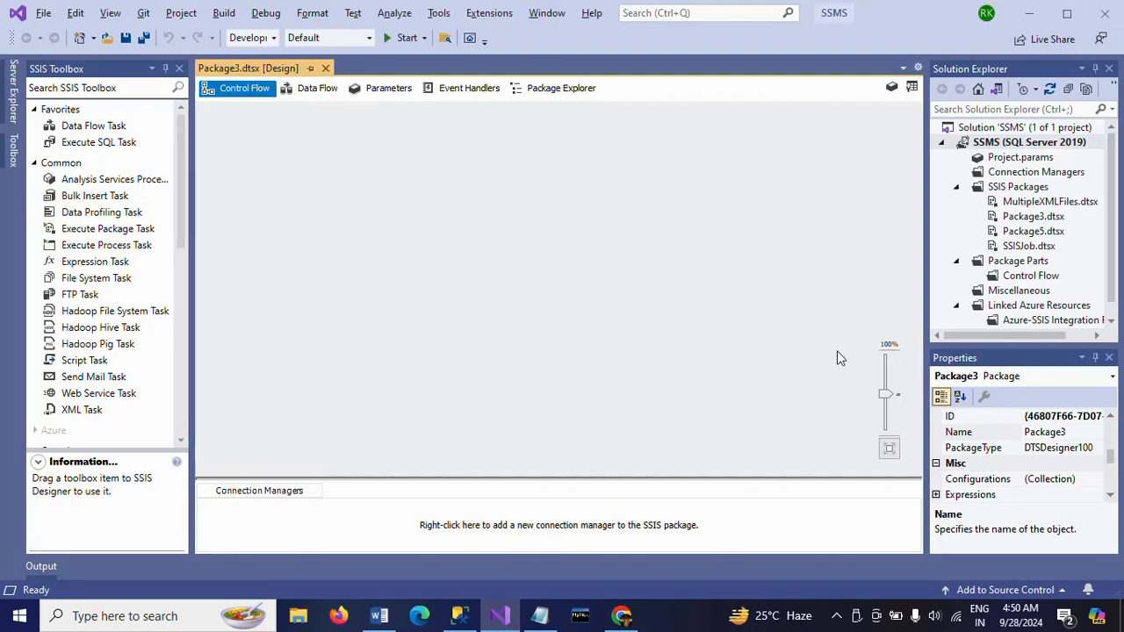
{"action": "left_click_drag", "start_coordinate": [80, 126], "coordinate": [429, 209]}
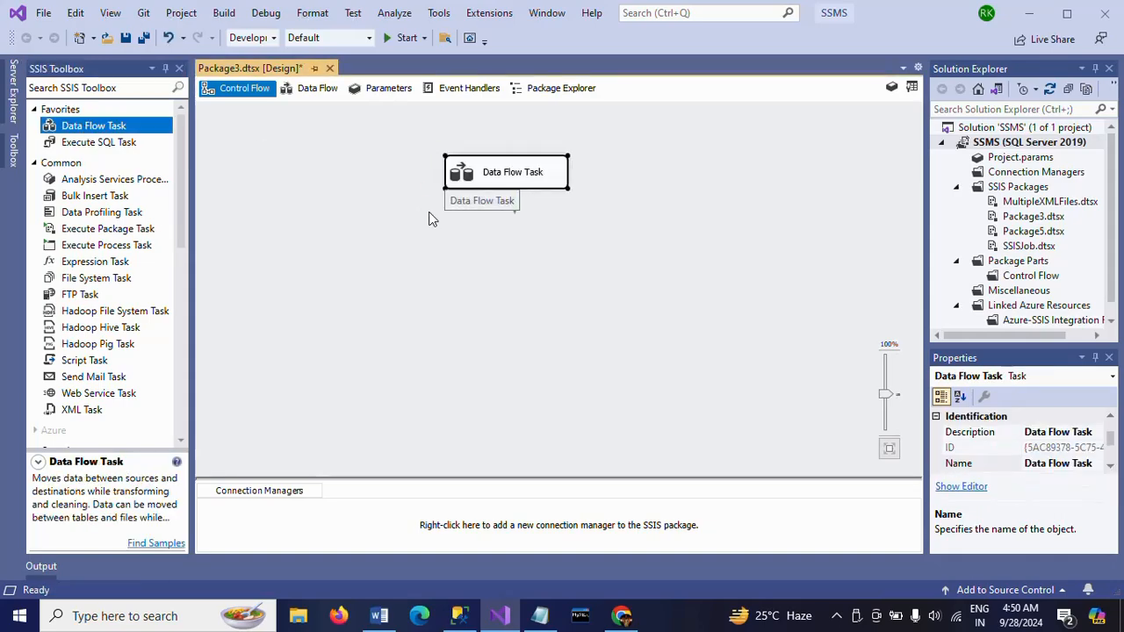
Open the Data Flow Task and add a Flat File Source to its data flow
{"action": "double_click", "coordinate": [458, 181]}
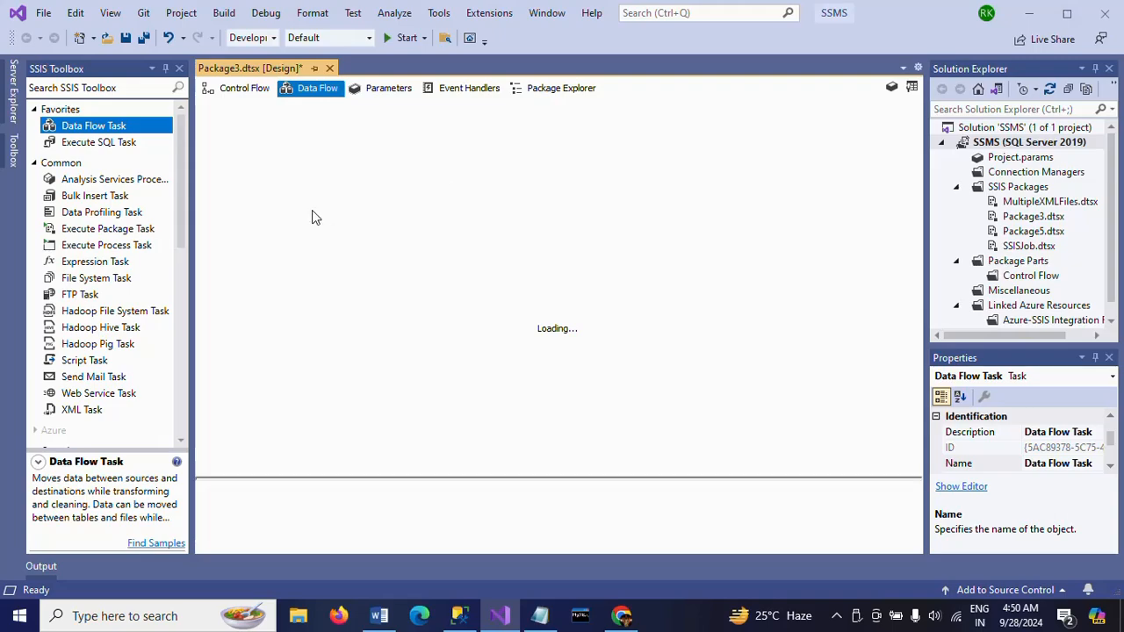
{"action": "left_click_drag", "start_coordinate": [180, 197], "coordinate": [166, 409]}
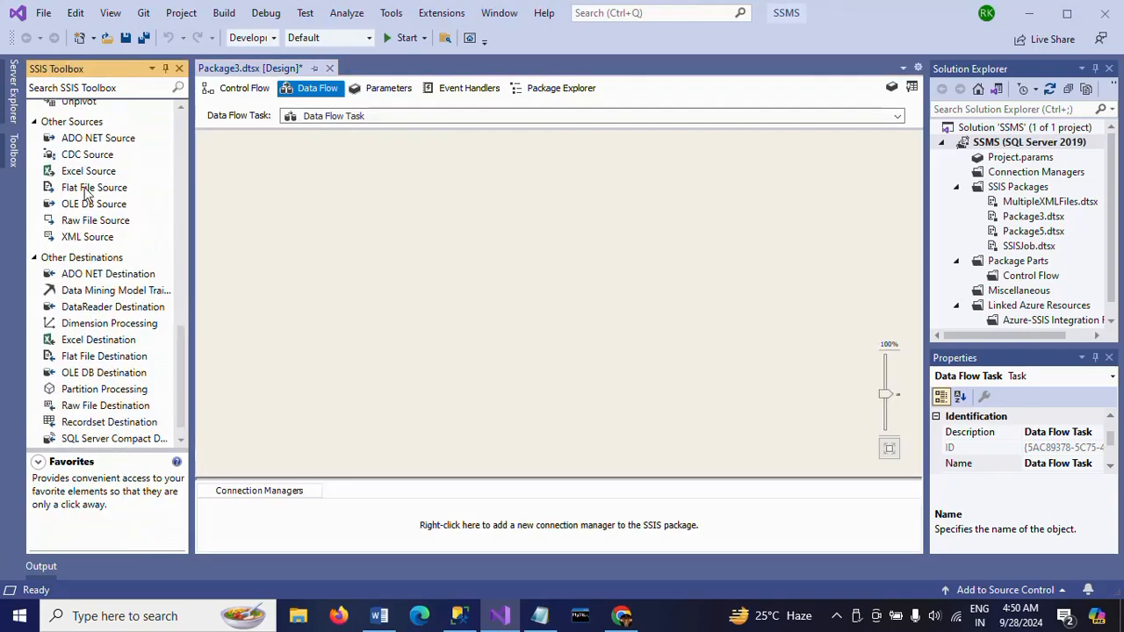
{"action": "left_click_drag", "start_coordinate": [88, 187], "coordinate": [439, 161]}
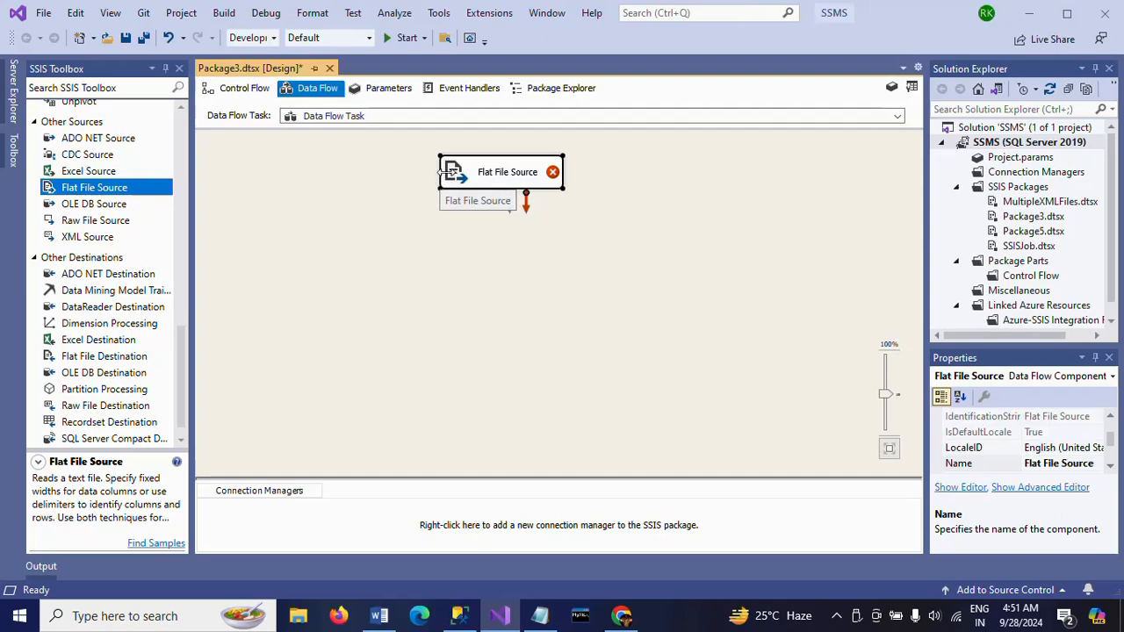
Create a new connection manager for the Flat File Source that reads Student.txt
{"action": "double_click", "coordinate": [448, 176]}
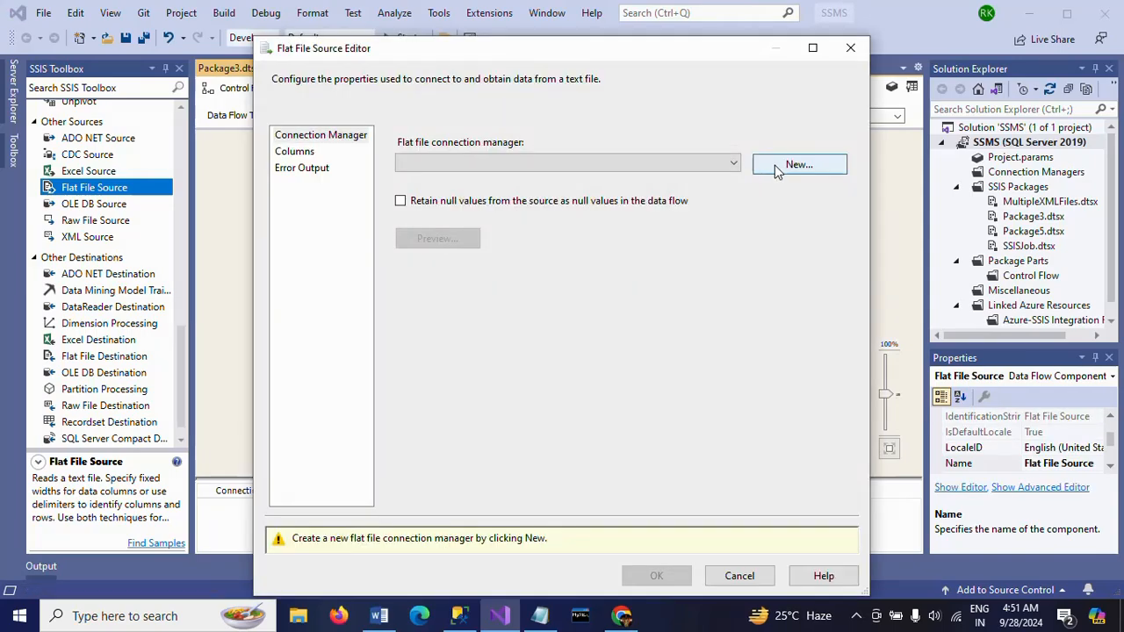
{"action": "left_click", "coordinate": [776, 167]}
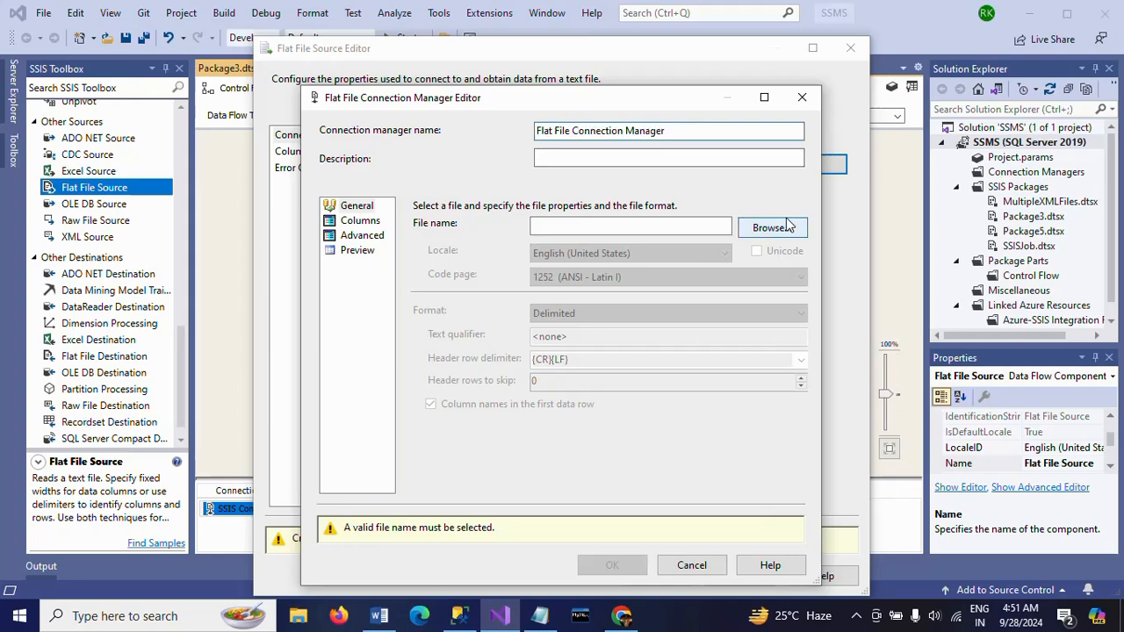
{"action": "left_click", "coordinate": [773, 228]}
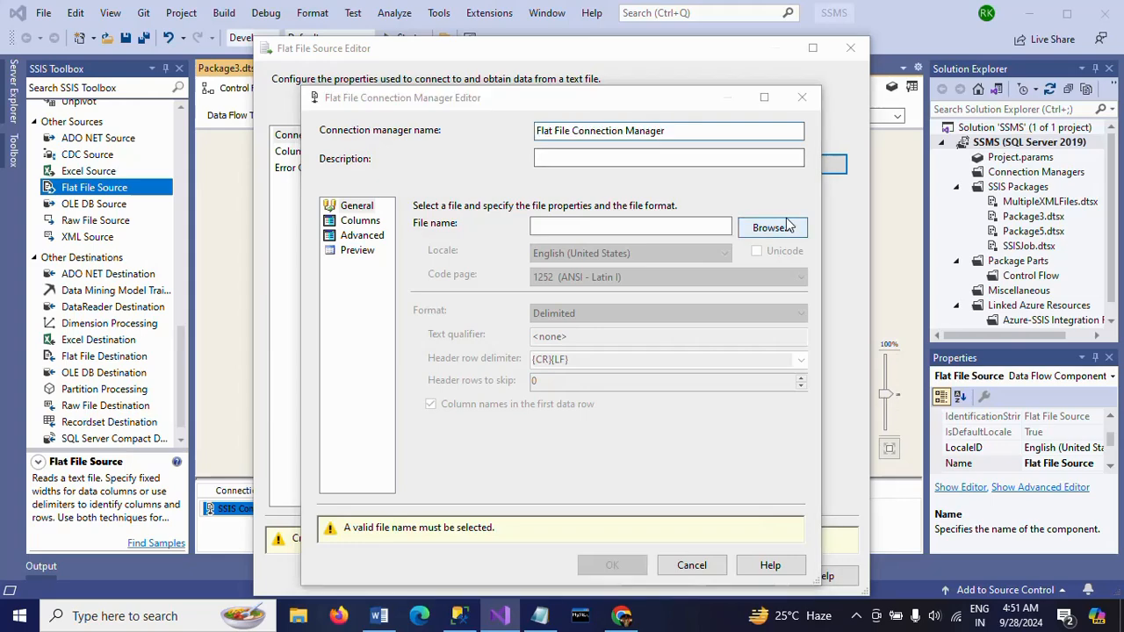
Check the flat file's columns and preview rows, accept the connection manager, and confirm the Flat File Source with all columns output
{"action": "left_click", "coordinate": [360, 221]}
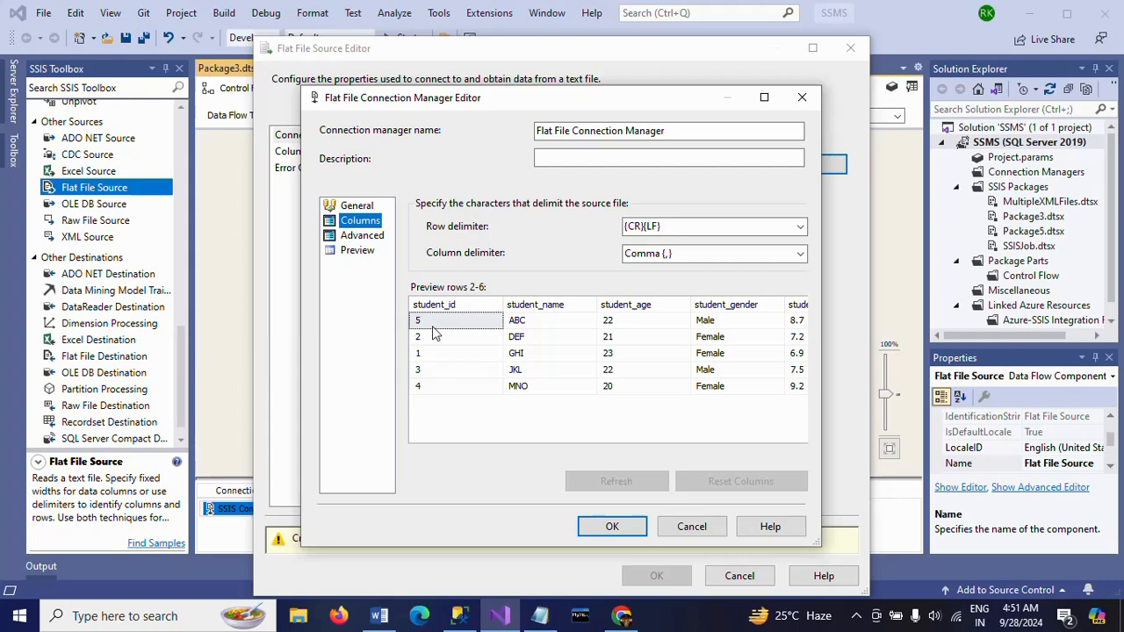
{"action": "left_click", "coordinate": [430, 389]}
{"action": "left_click", "coordinate": [431, 370]}
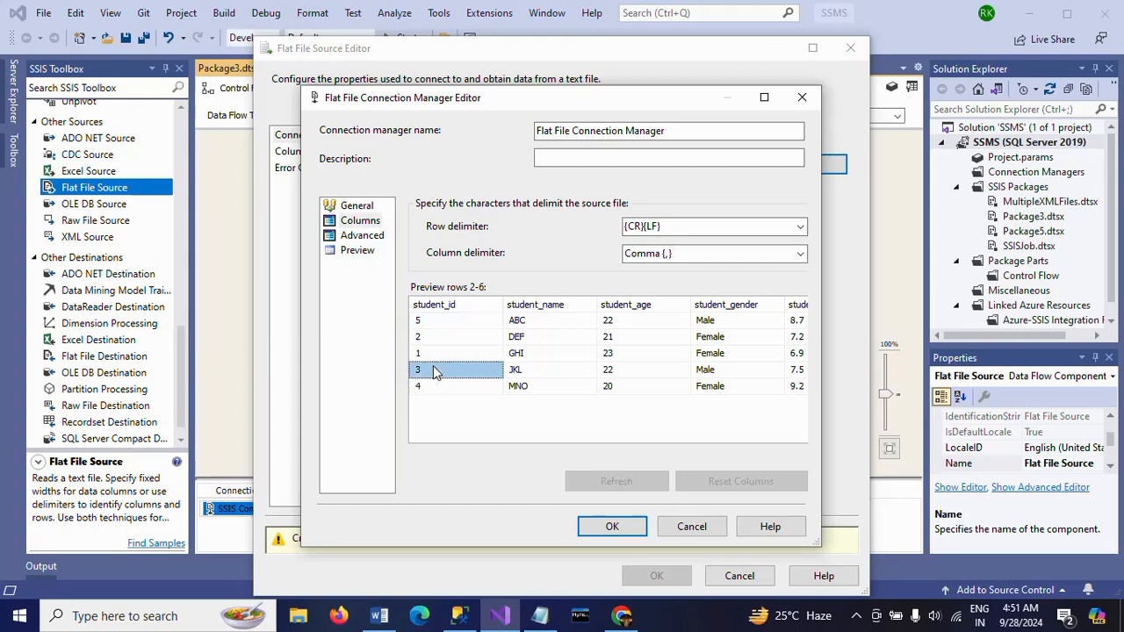
{"action": "left_click", "coordinate": [441, 342]}
{"action": "left_click", "coordinate": [434, 320]}
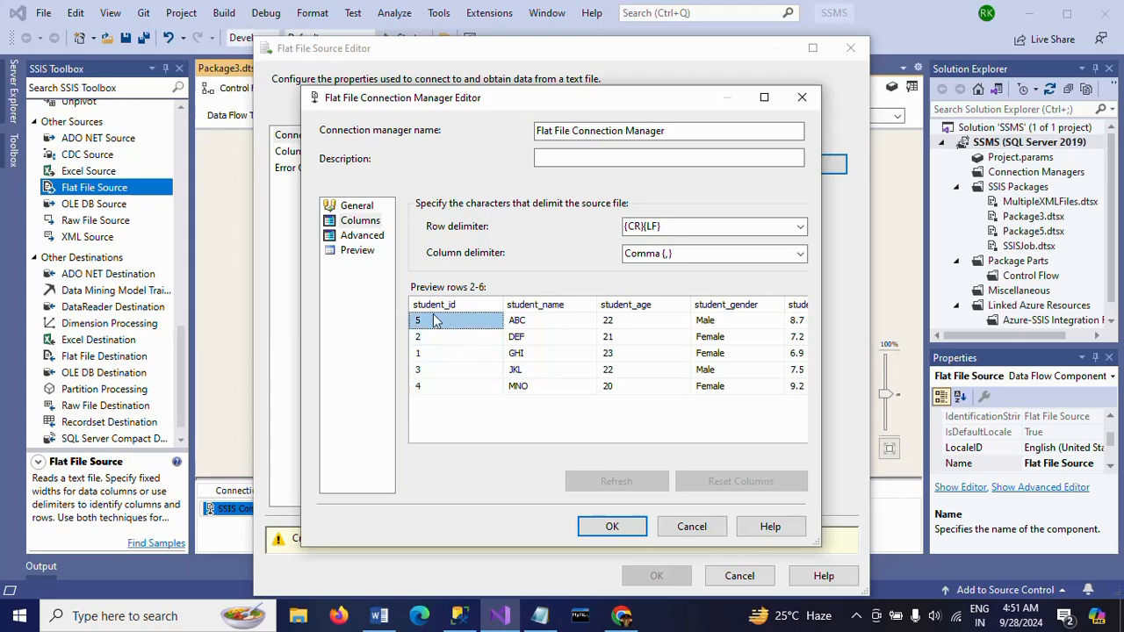
{"action": "left_click", "coordinate": [357, 251]}
{"action": "left_click", "coordinate": [613, 527]}
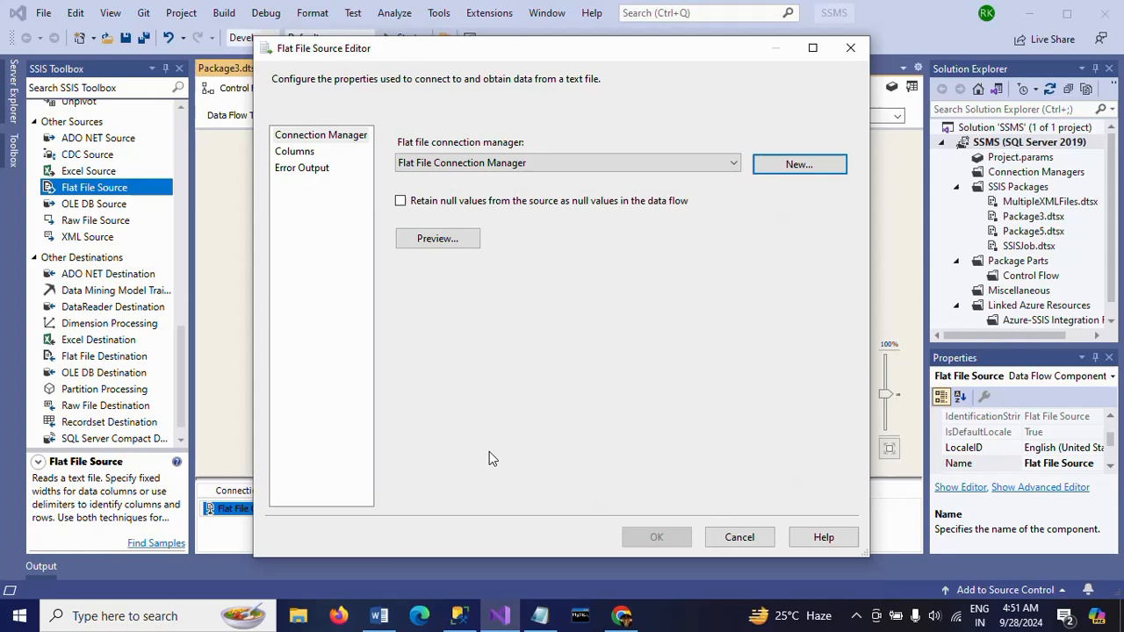
{"action": "left_click", "coordinate": [300, 152]}
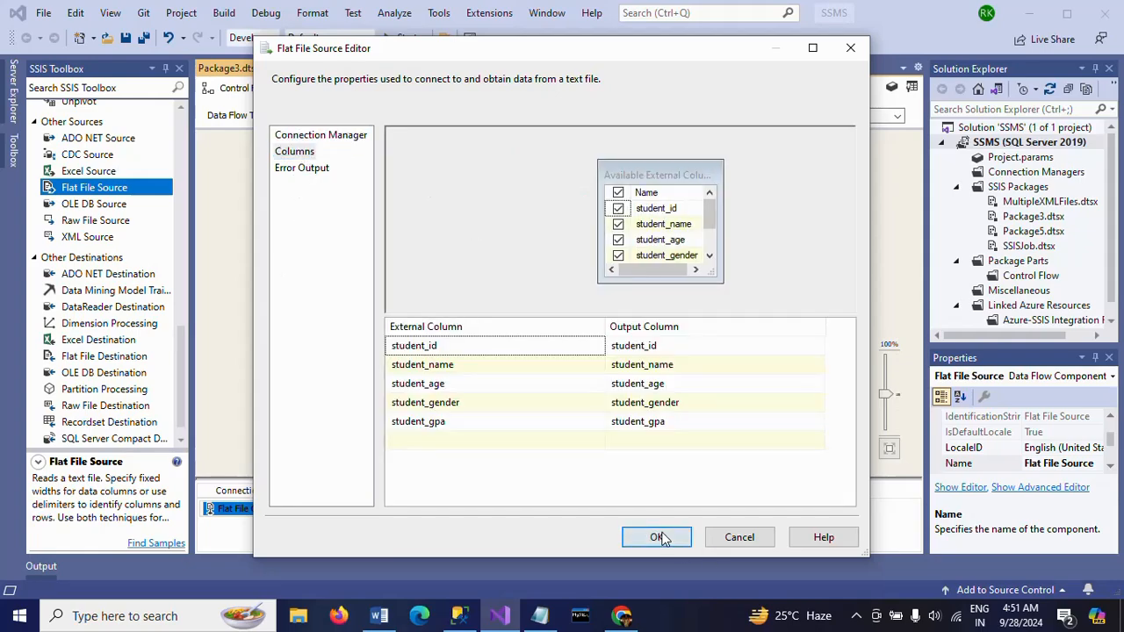
{"action": "left_click", "coordinate": [657, 537]}
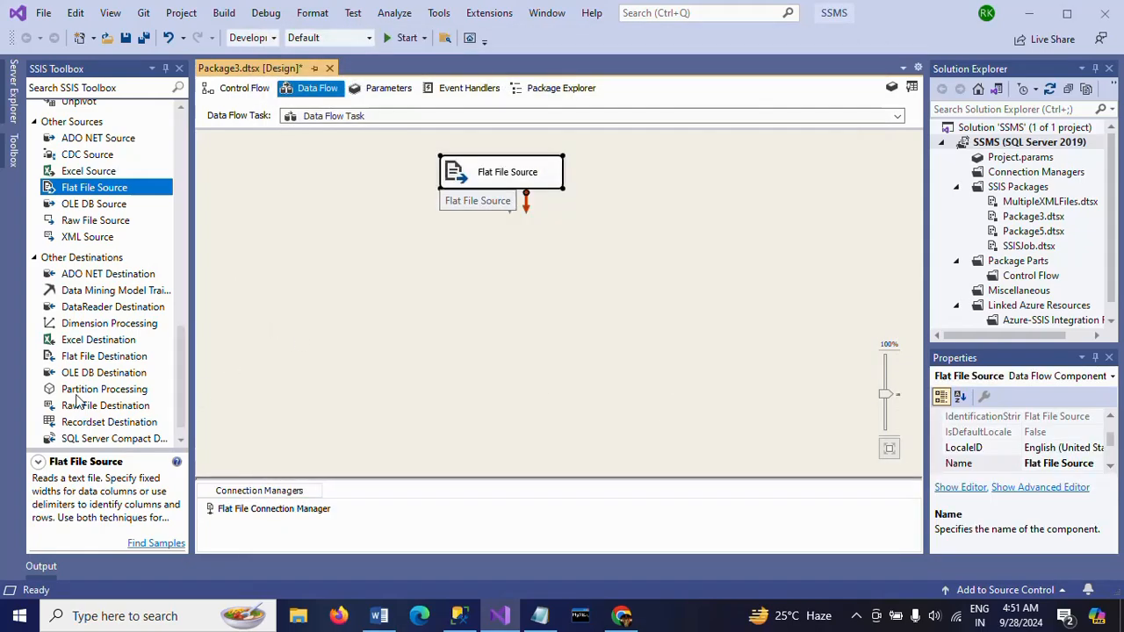
Add an OLE DB Destination below the Flat File Source and connect the source's data output to it
{"action": "left_click_drag", "start_coordinate": [121, 379], "coordinate": [528, 318]}
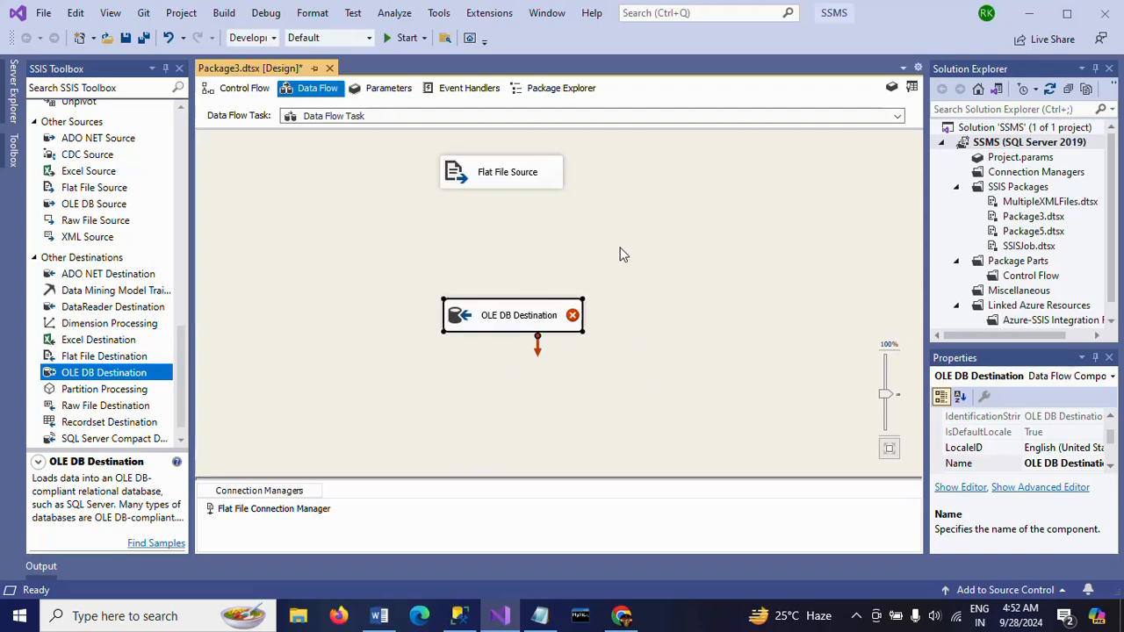
{"action": "left_click", "coordinate": [510, 184]}
{"action": "left_click_drag", "start_coordinate": [510, 211], "coordinate": [494, 340]}
{"action": "left_click", "coordinate": [467, 321]}
Configure the OLE DB Destination to use a new ADMIN.TEST connection manager and the [dbo].[student] table
{"action": "double_click", "coordinate": [467, 322]}
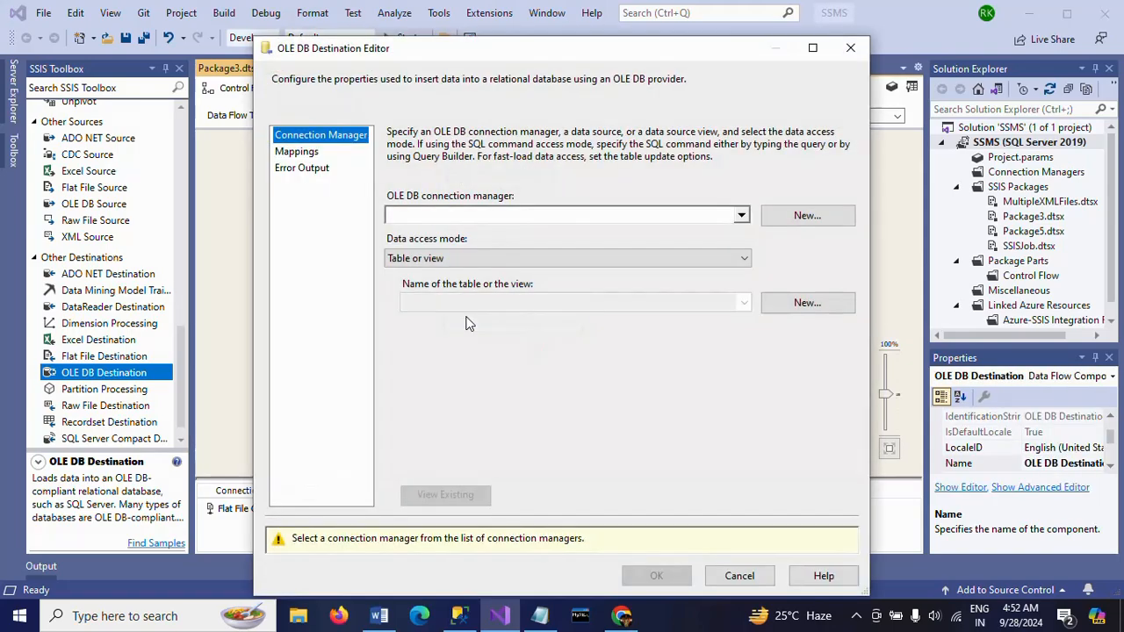
{"action": "left_click", "coordinate": [794, 221]}
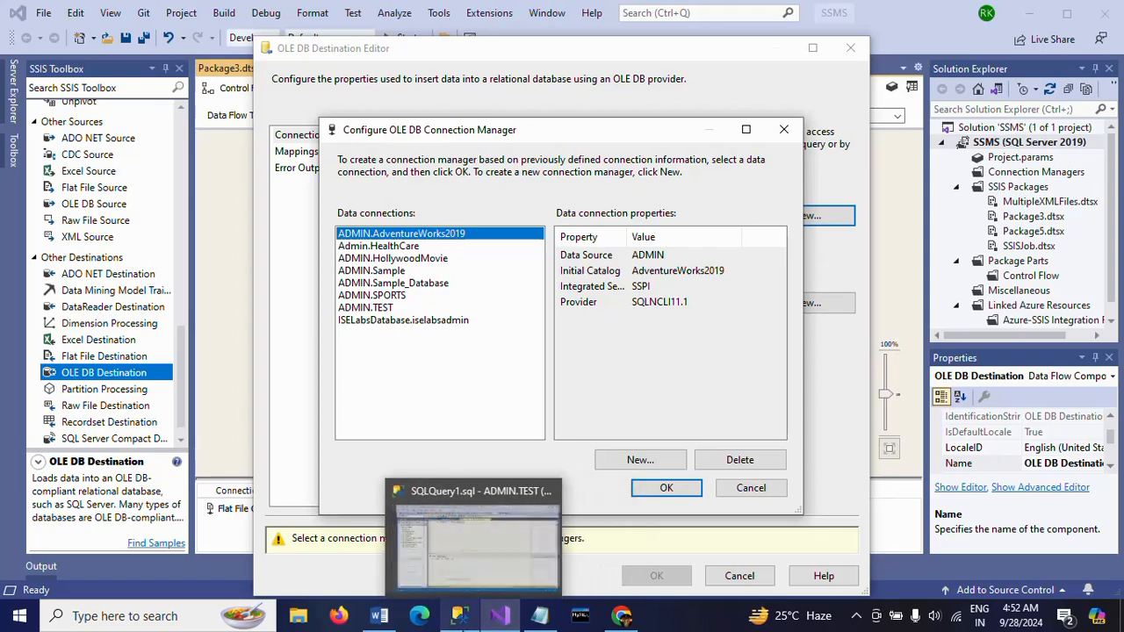
{"action": "left_click", "coordinate": [459, 615]}
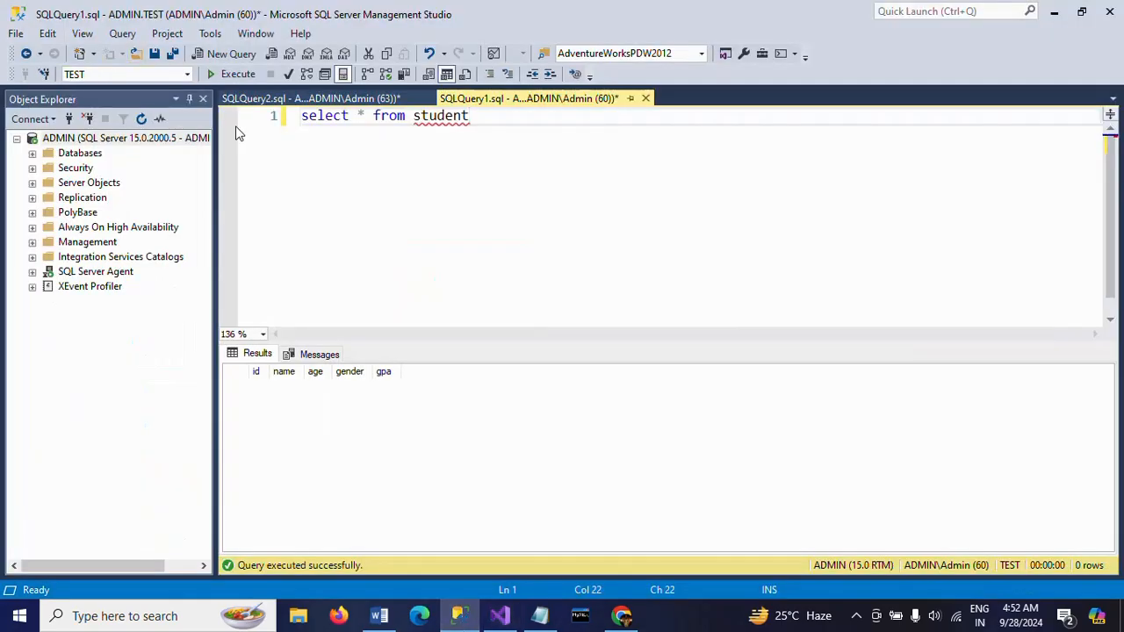
{"action": "key", "text": "alt+Tab"}
{"action": "left_click", "coordinate": [375, 308]}
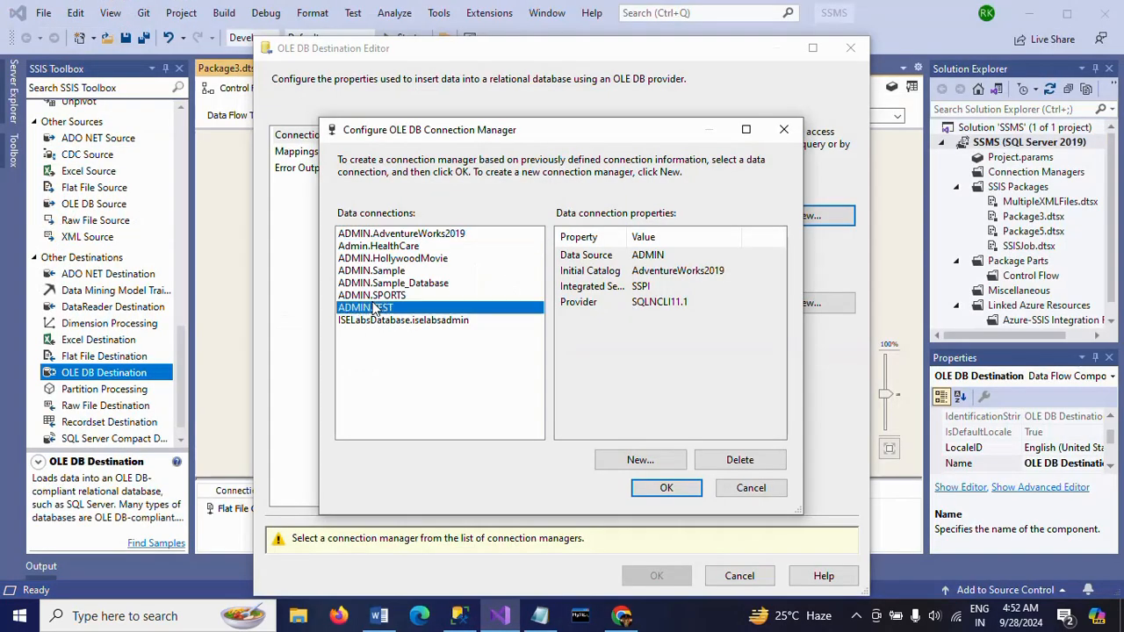
{"action": "left_click", "coordinate": [653, 486]}
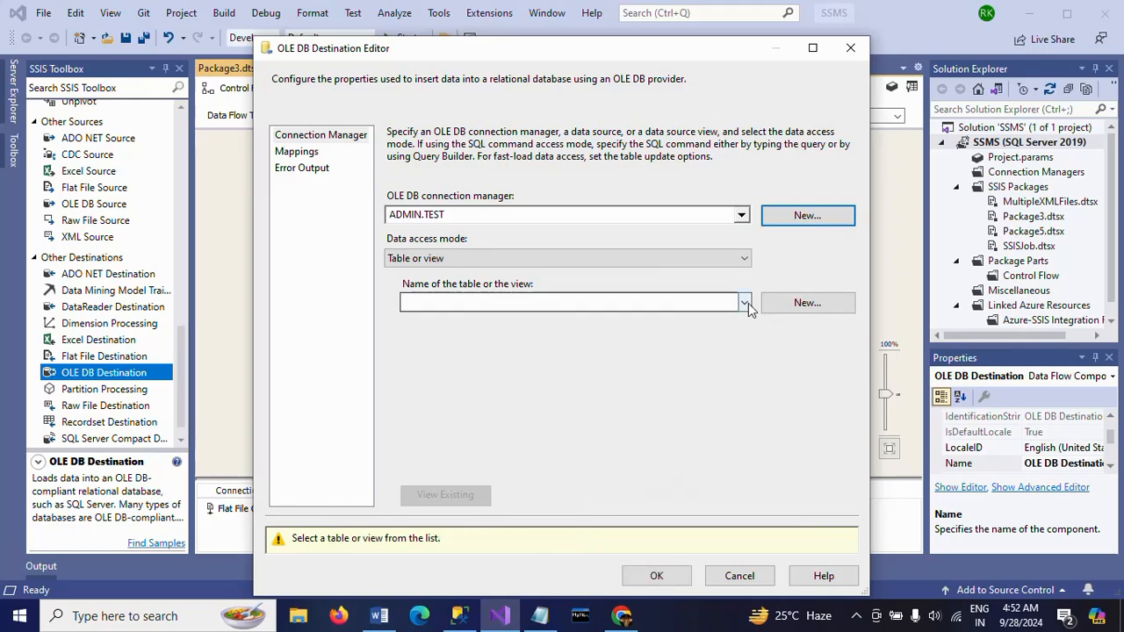
{"action": "left_click", "coordinate": [744, 303]}
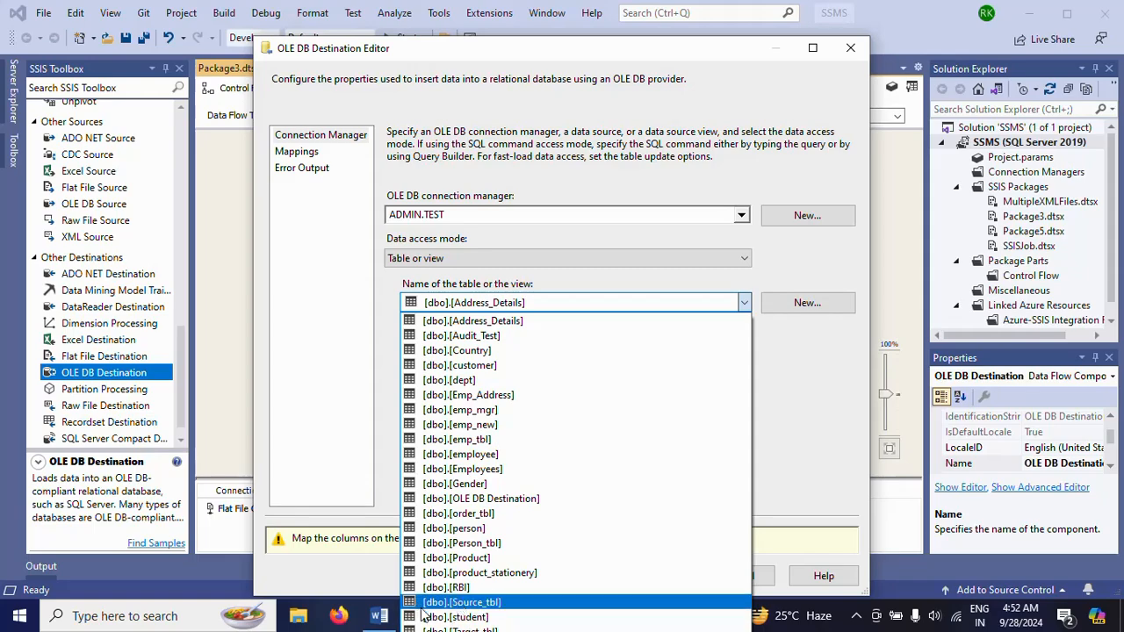
{"action": "left_click", "coordinate": [424, 616]}
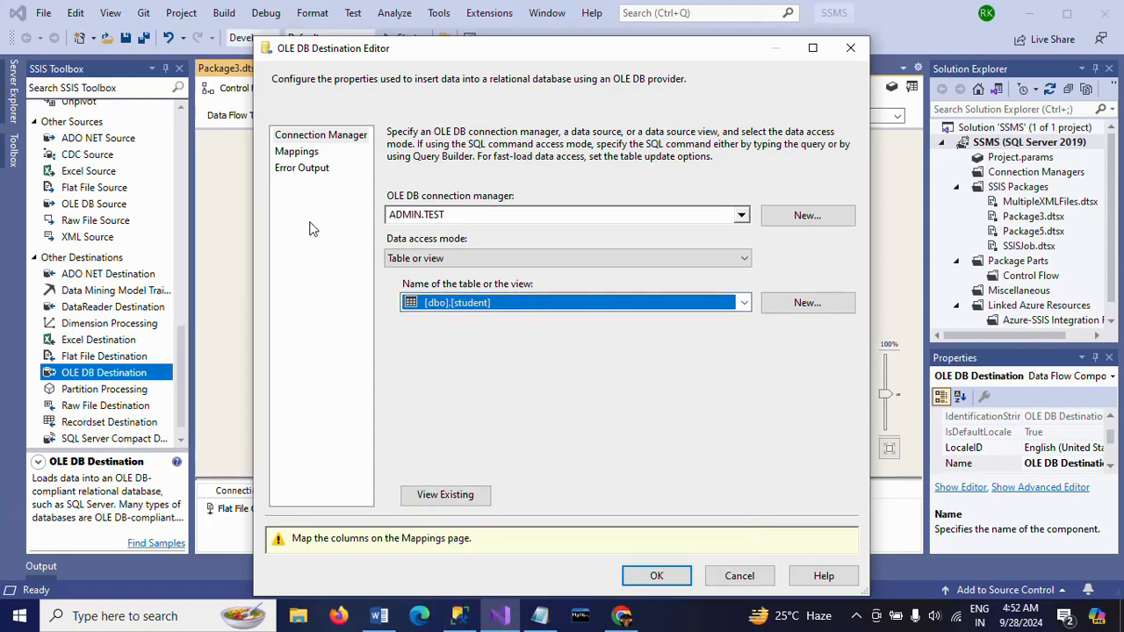
Map student_id, student_name, student_age, student_gender and student_gpa to the destination's id, name, age, gender and gpa columns, and accept the destination settings
{"action": "left_click", "coordinate": [296, 151]}
{"action": "left_click", "coordinate": [527, 346]}
{"action": "left_click", "coordinate": [514, 378]}
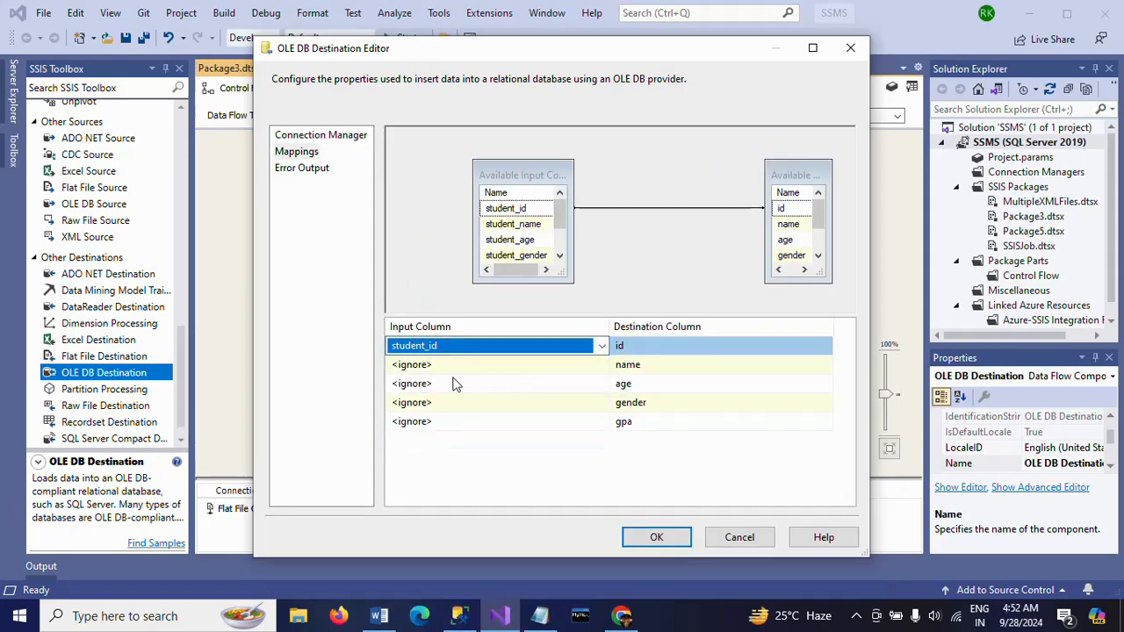
{"action": "left_click", "coordinate": [457, 365]}
{"action": "left_click", "coordinate": [443, 397]}
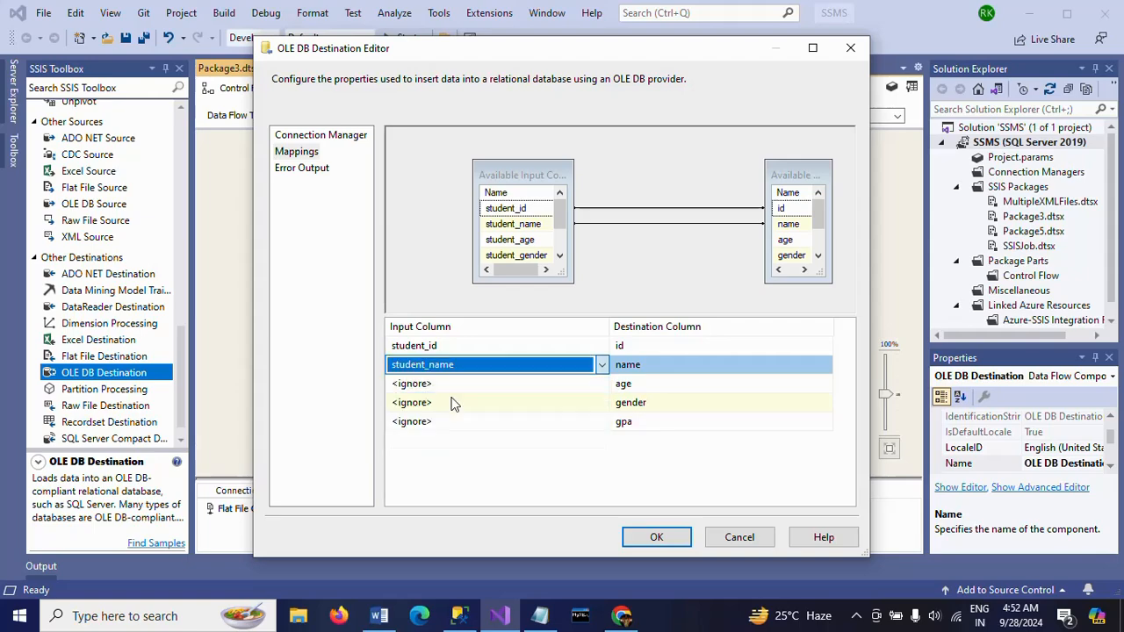
{"action": "left_click", "coordinate": [430, 386]}
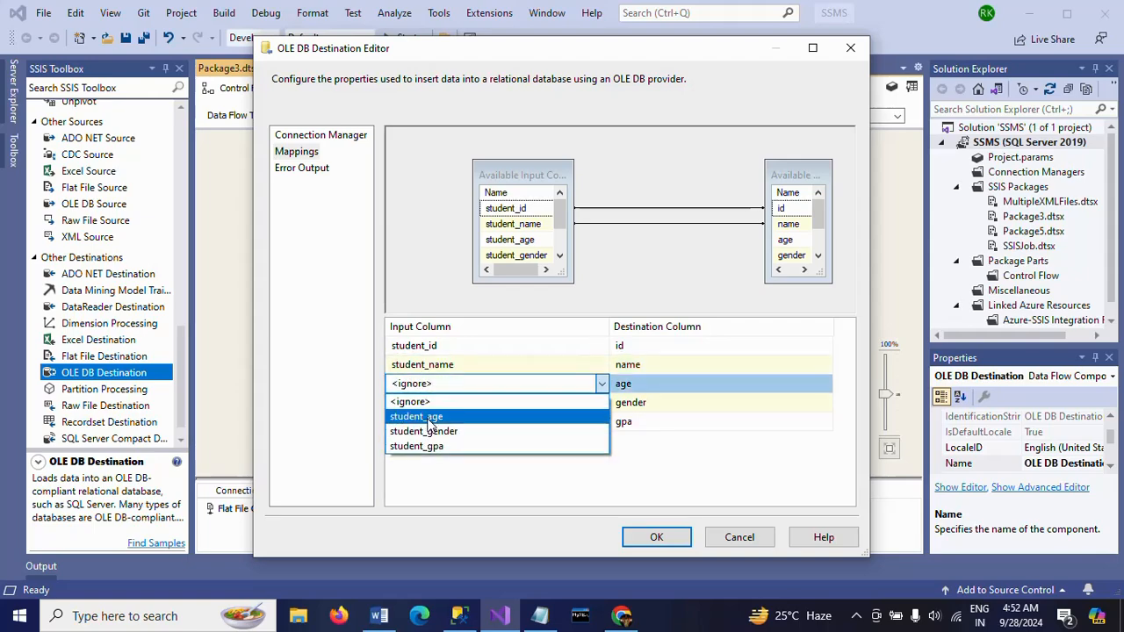
{"action": "left_click", "coordinate": [428, 420]}
{"action": "left_click", "coordinate": [427, 402]}
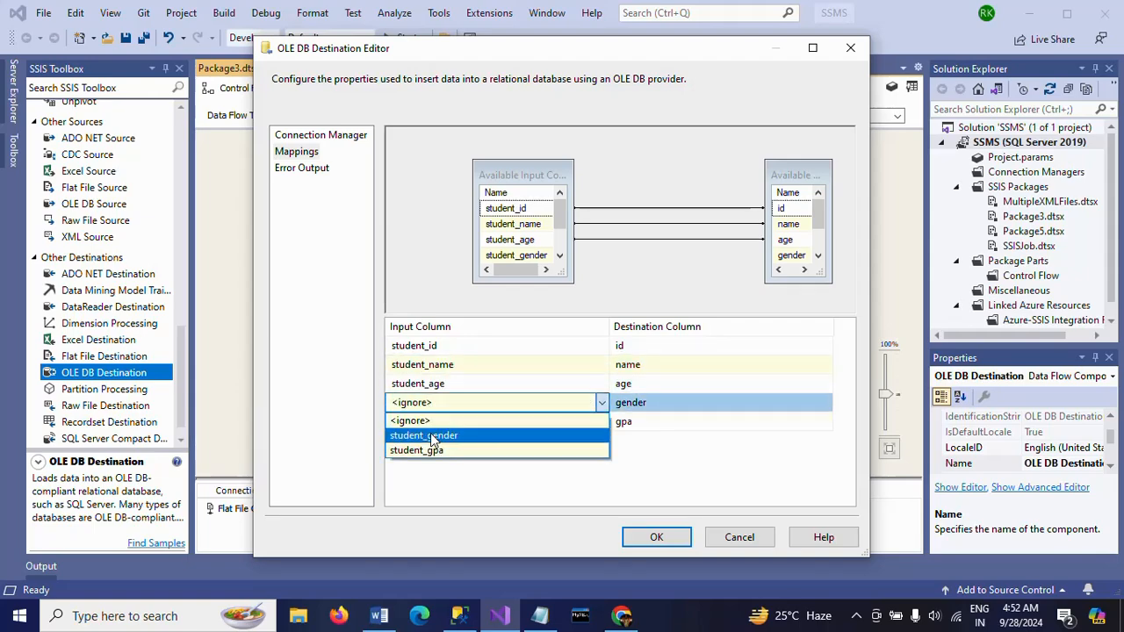
{"action": "left_click", "coordinate": [418, 438]}
{"action": "left_click", "coordinate": [416, 421]}
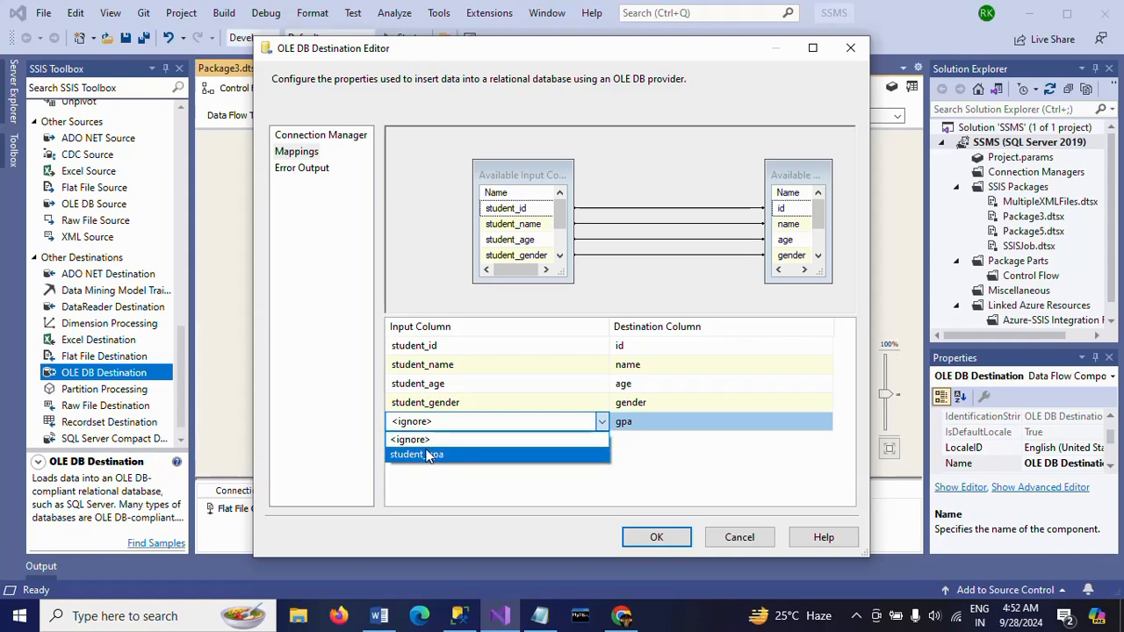
{"action": "left_click", "coordinate": [425, 455]}
{"action": "left_click", "coordinate": [667, 543]}
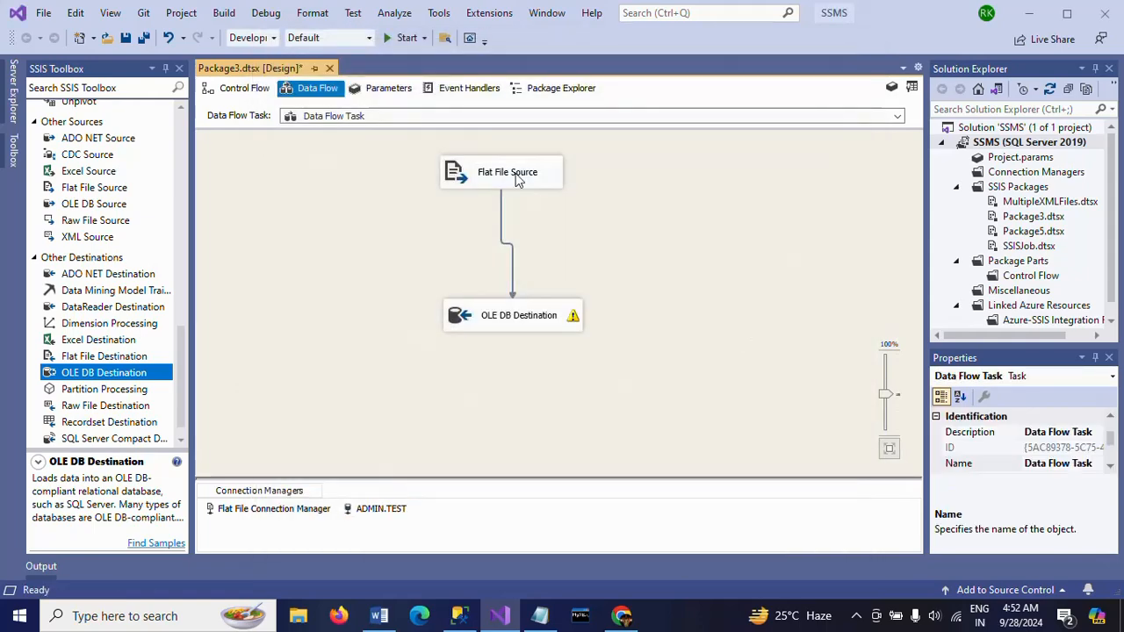
Execute the Data Flow Task and stop debugging once the run has completed
{"action": "right_click", "coordinate": [301, 232]}
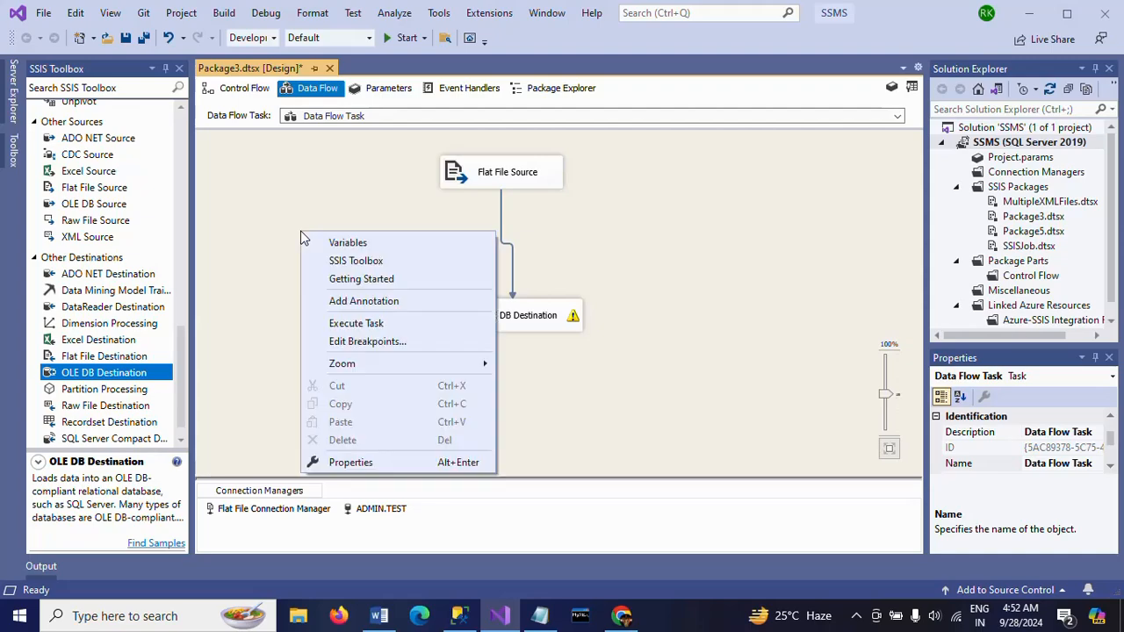
{"action": "left_click", "coordinate": [369, 326]}
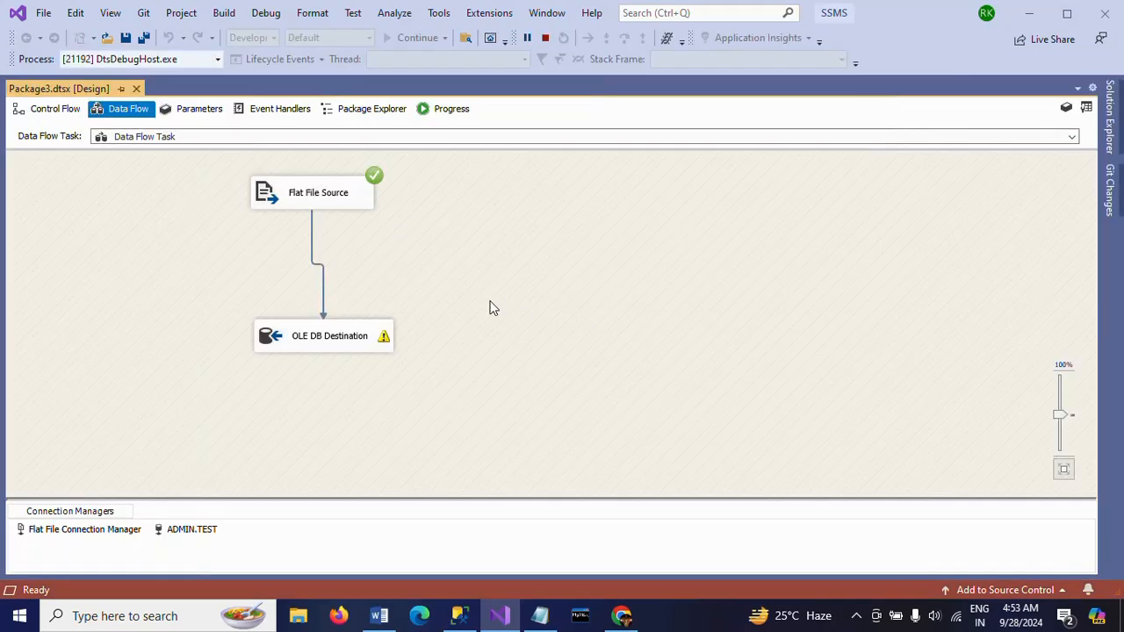
{"action": "left_click", "coordinate": [544, 38]}
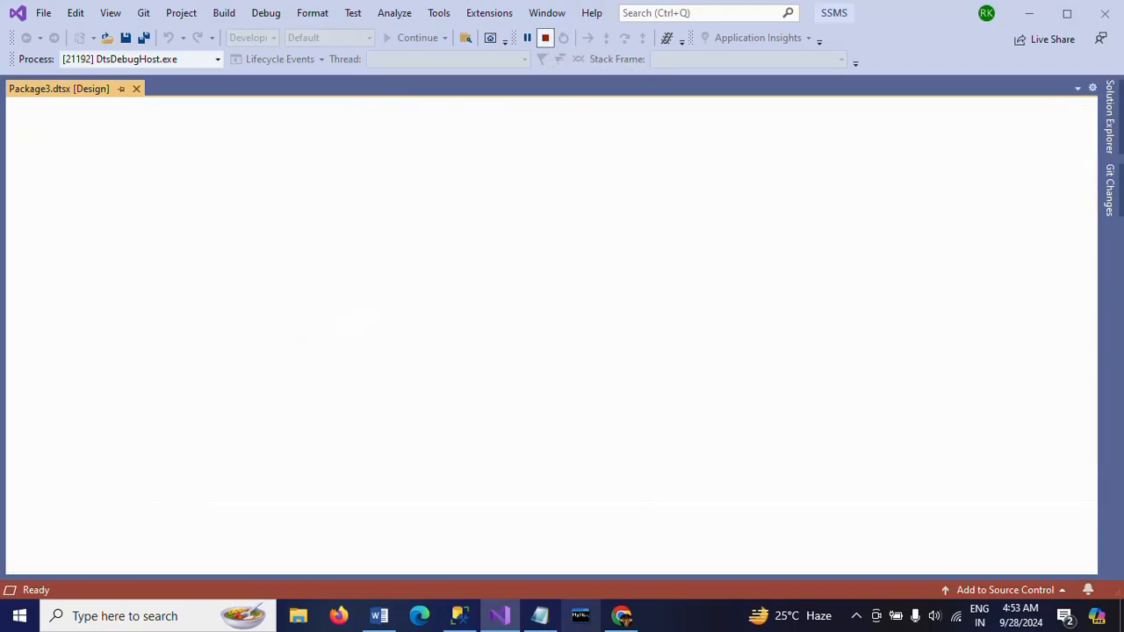
Switch to SQL Server Management Studio, run "select * from student" and check the order of the id values in the loaded rows
{"action": "mouse_move", "coordinate": [455, 619]}
{"action": "left_click", "coordinate": [454, 547]}
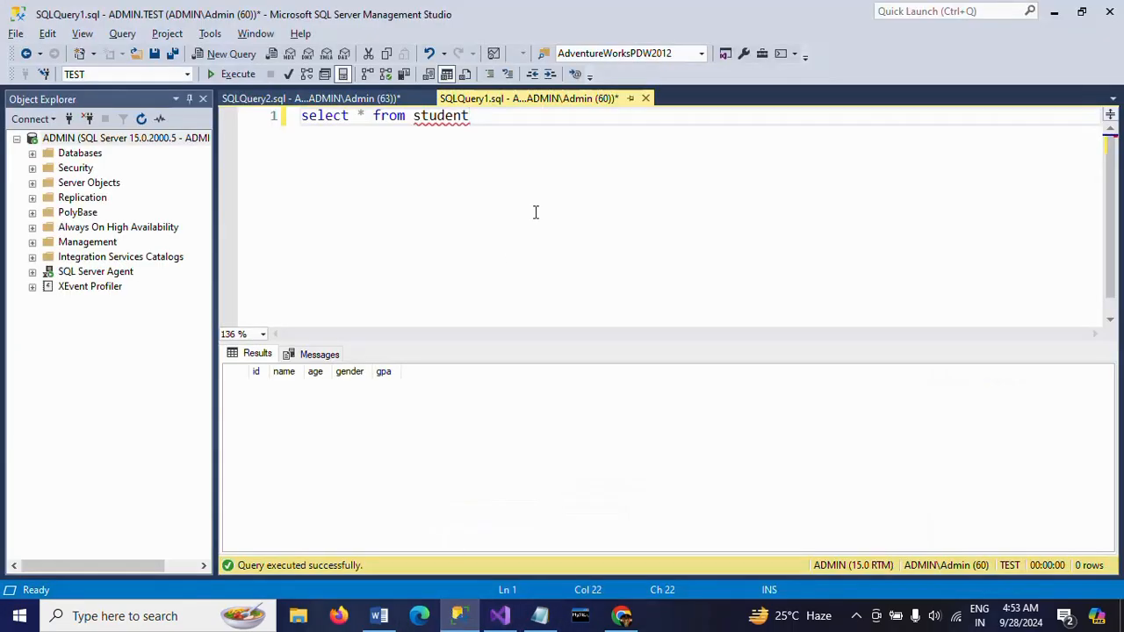
{"action": "left_click", "coordinate": [233, 74]}
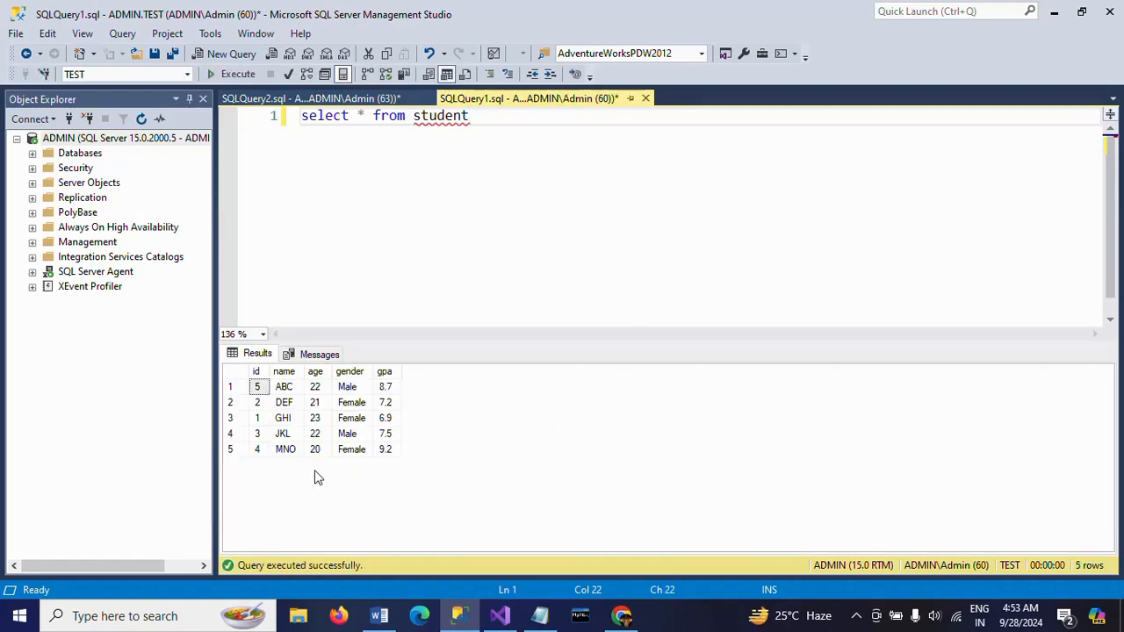
{"action": "left_click", "coordinate": [256, 434]}
{"action": "left_click", "coordinate": [268, 391]}
{"action": "left_click", "coordinate": [268, 423]}
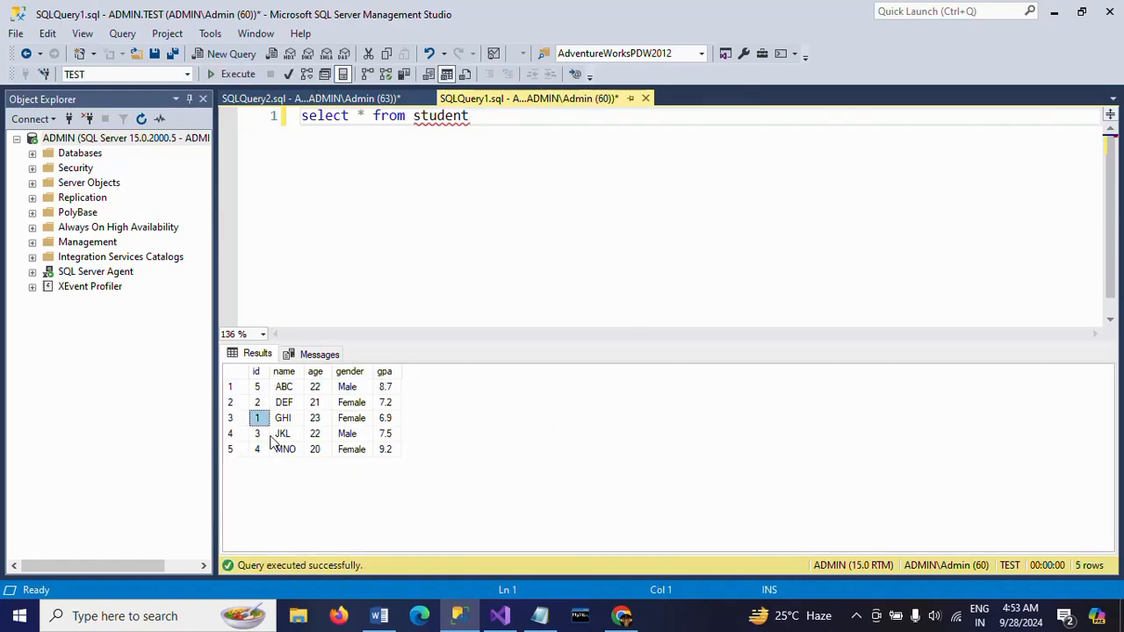
Add the statement "Truncate table student" below the select query and execute only that statement
{"action": "left_click", "coordinate": [616, 134]}
{"action": "key", "text": "Return"}
{"action": "key", "text": "Return"}
{"action": "type", "text": "Tru"}
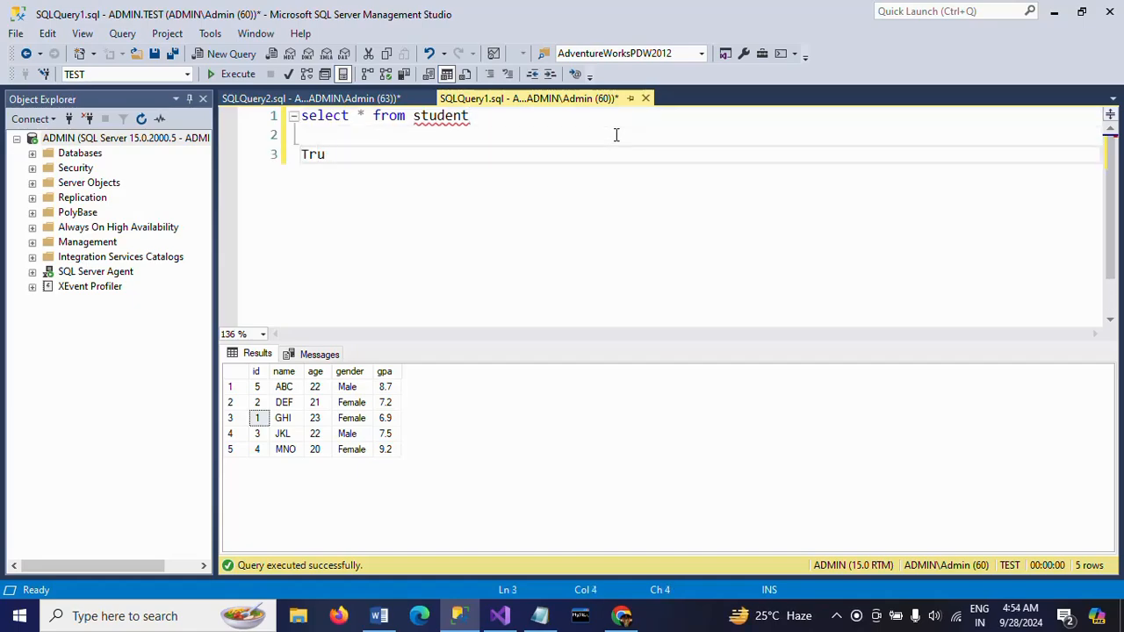
{"action": "type", "text": "ncate table student"}
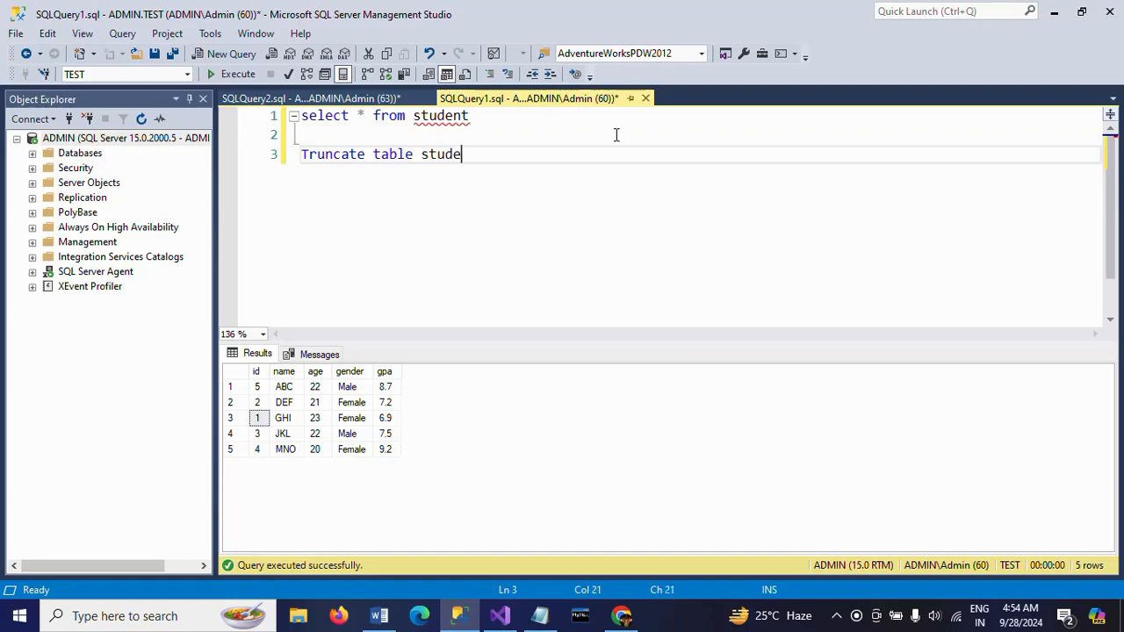
{"action": "key", "text": "shift+Home"}
{"action": "left_click", "coordinate": [230, 75]}
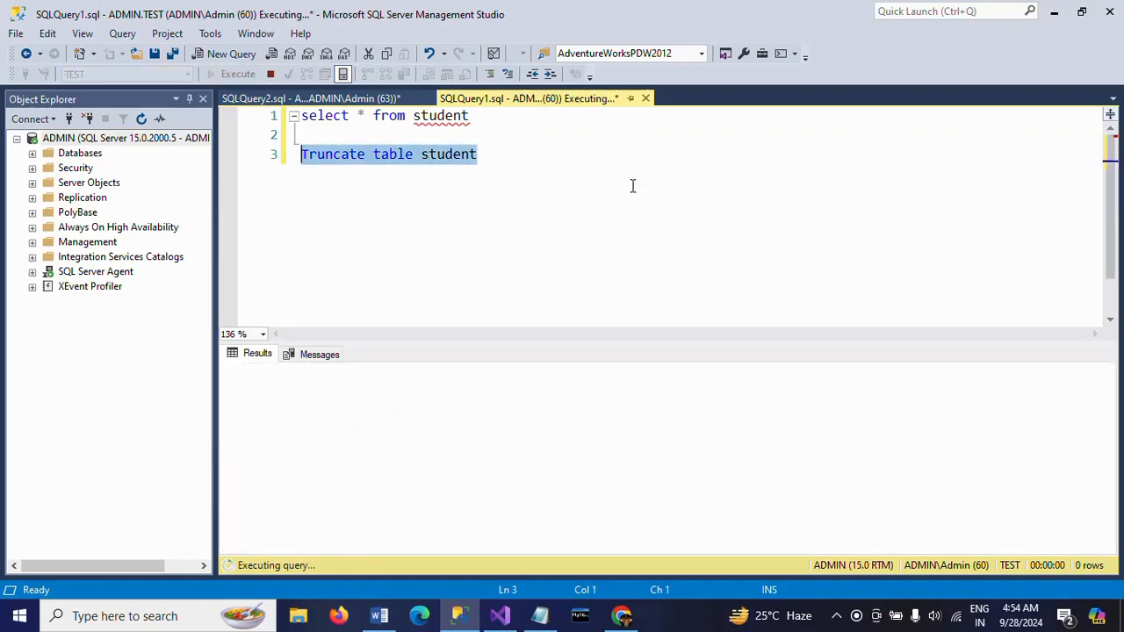
Display the definition of the student table and examine its columns' data types and lengths
{"action": "double_click", "coordinate": [443, 116]}
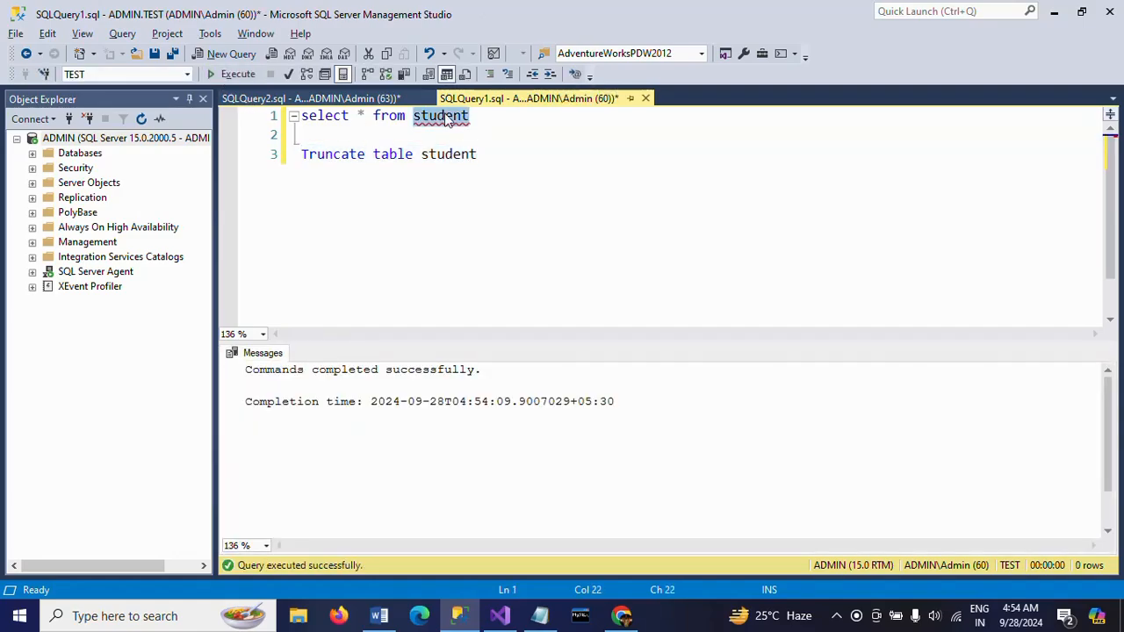
{"action": "key", "text": "F5"}
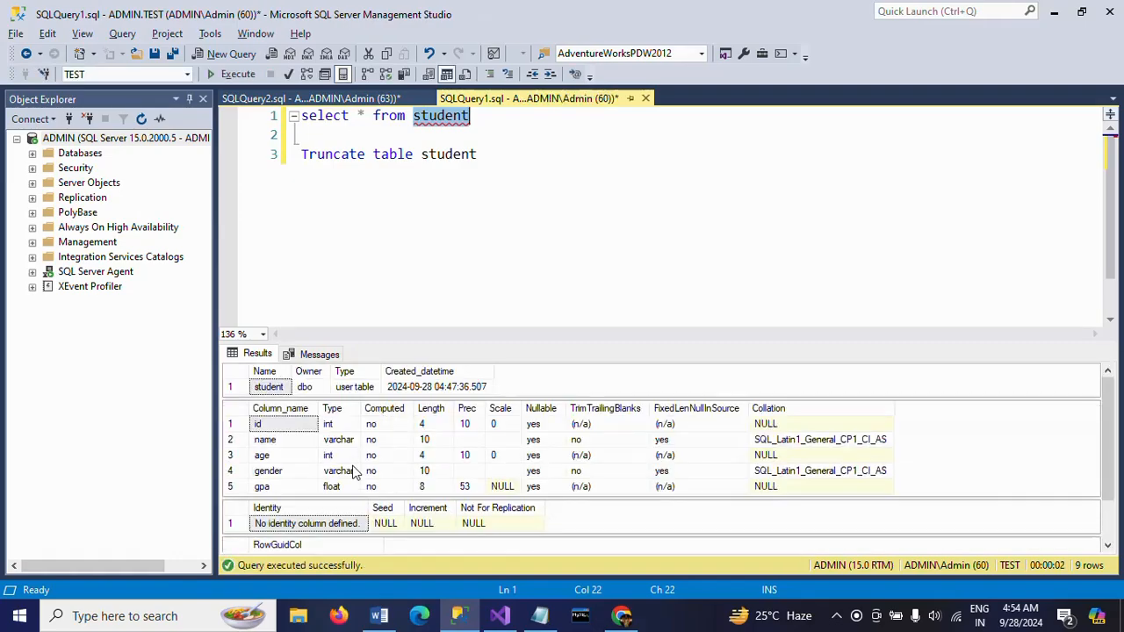
{"action": "left_click", "coordinate": [338, 455]}
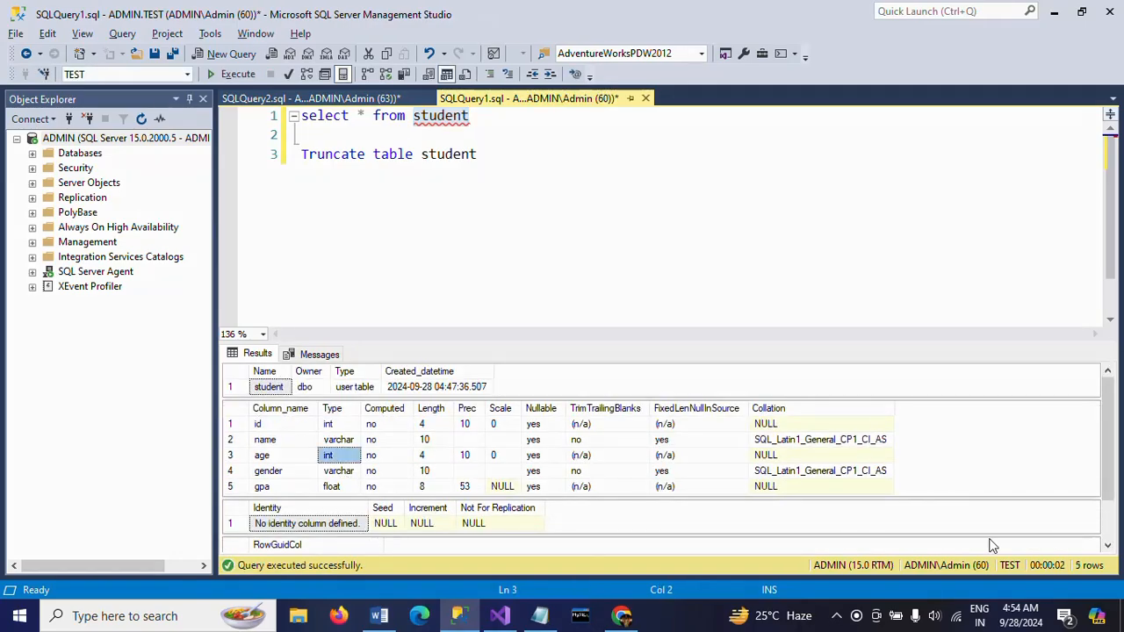
{"action": "scroll", "coordinate": [1110, 537], "scroll_direction": "down", "scroll_amount": 1}
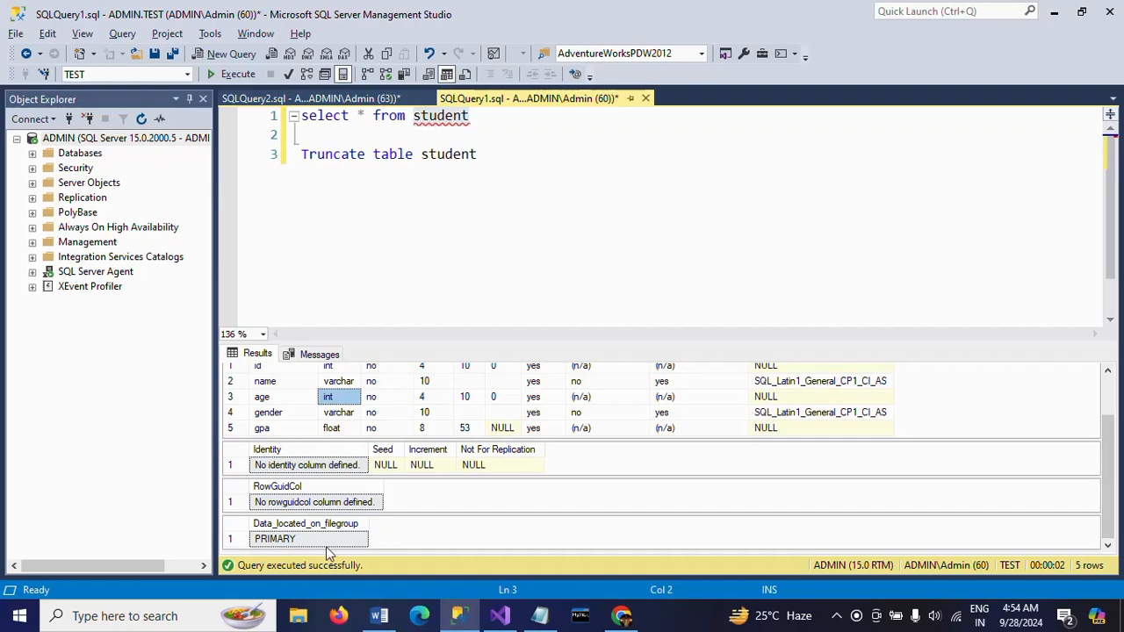
{"action": "left_click", "coordinate": [442, 413]}
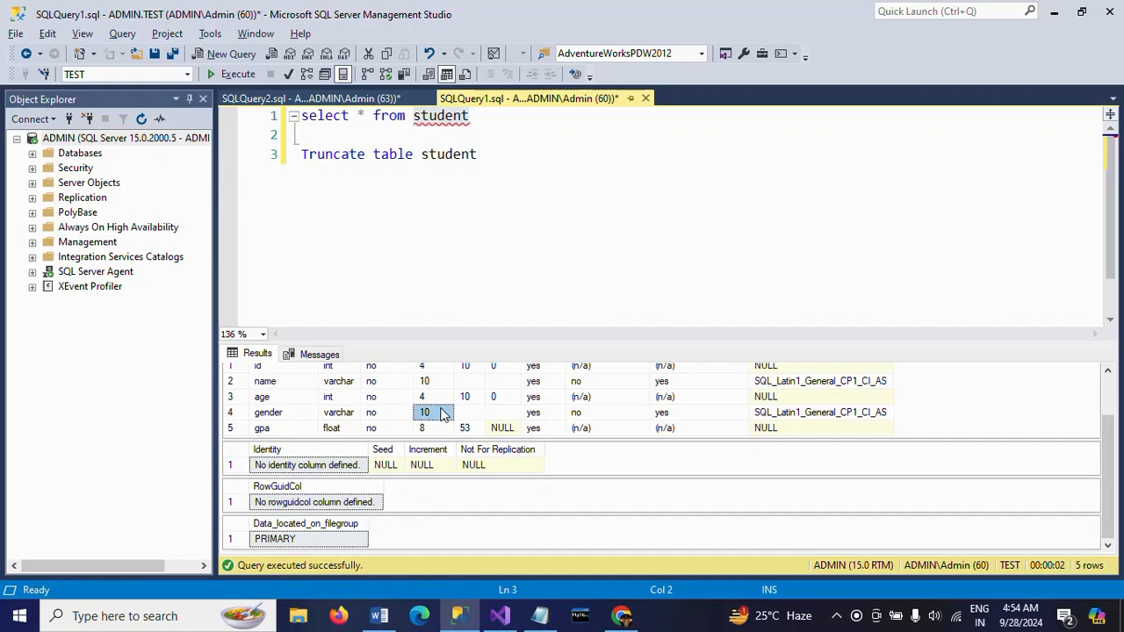
{"action": "left_click", "coordinate": [339, 413]}
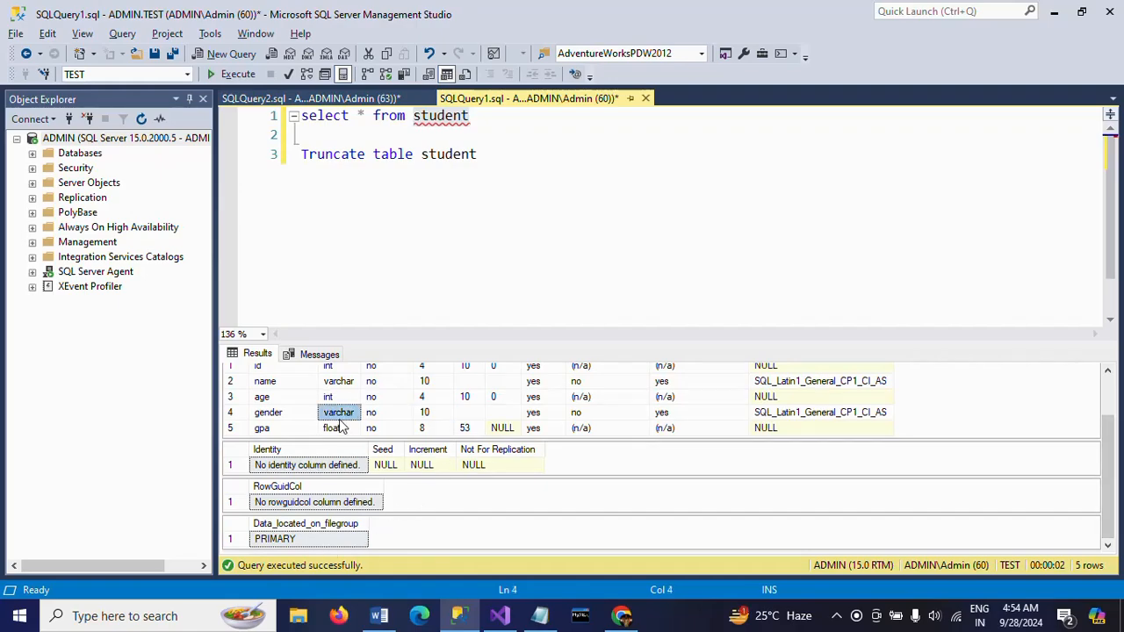
Delete the truncate statement from the query, leaving only the select statement
{"action": "left_click", "coordinate": [554, 135]}
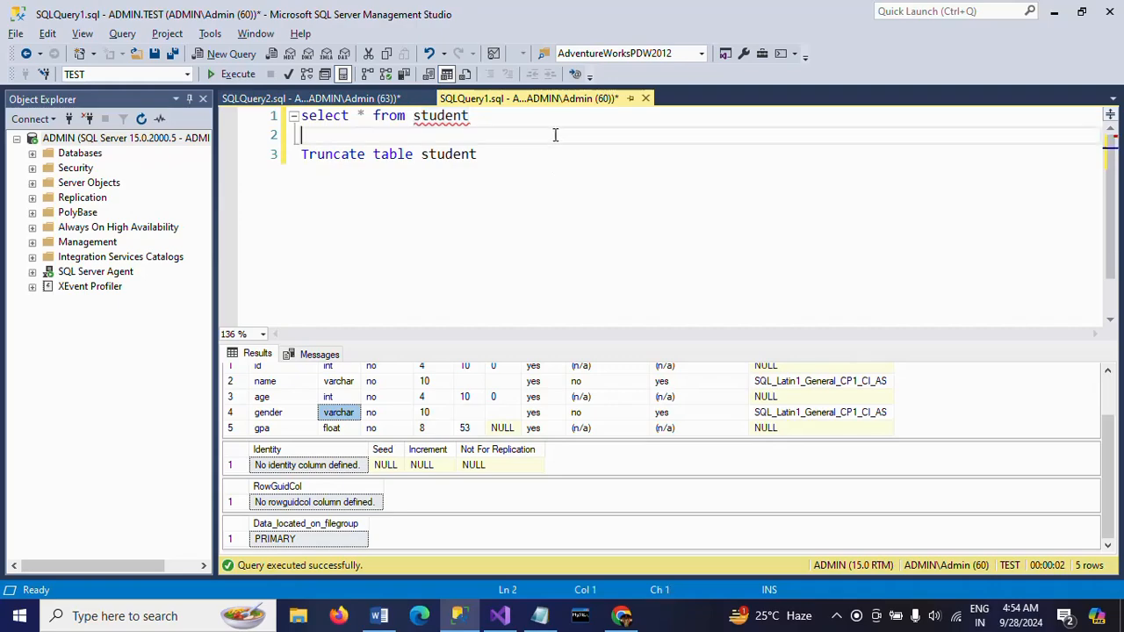
{"action": "key", "text": "ctrl+shift+End"}
{"action": "key", "text": "Delete"}
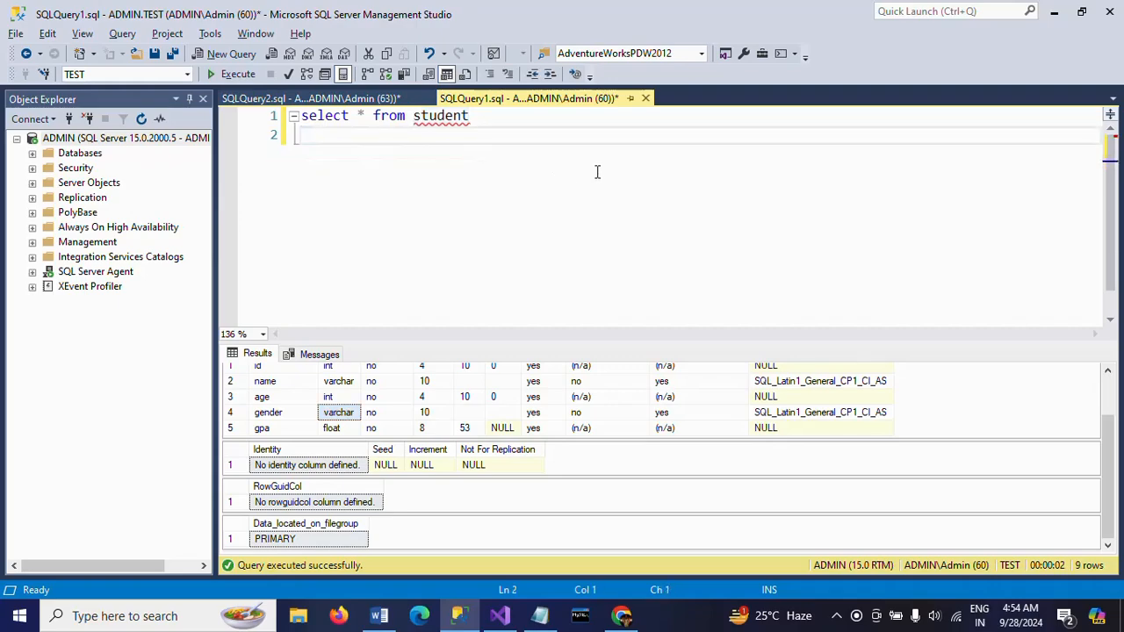
Switch to Visual Studio, delete the path between the Flat File Source and the OLE DB Destination, and move the destination slightly lower
{"action": "left_click", "coordinate": [501, 616]}
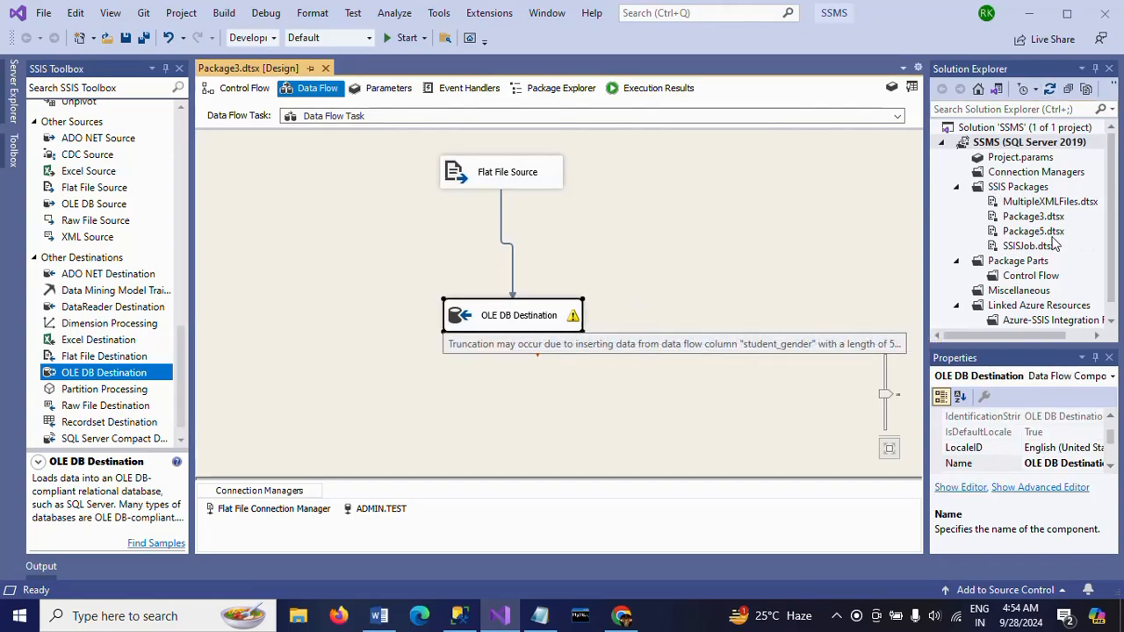
{"action": "right_click", "coordinate": [1014, 187]}
{"action": "left_click", "coordinate": [642, 236]}
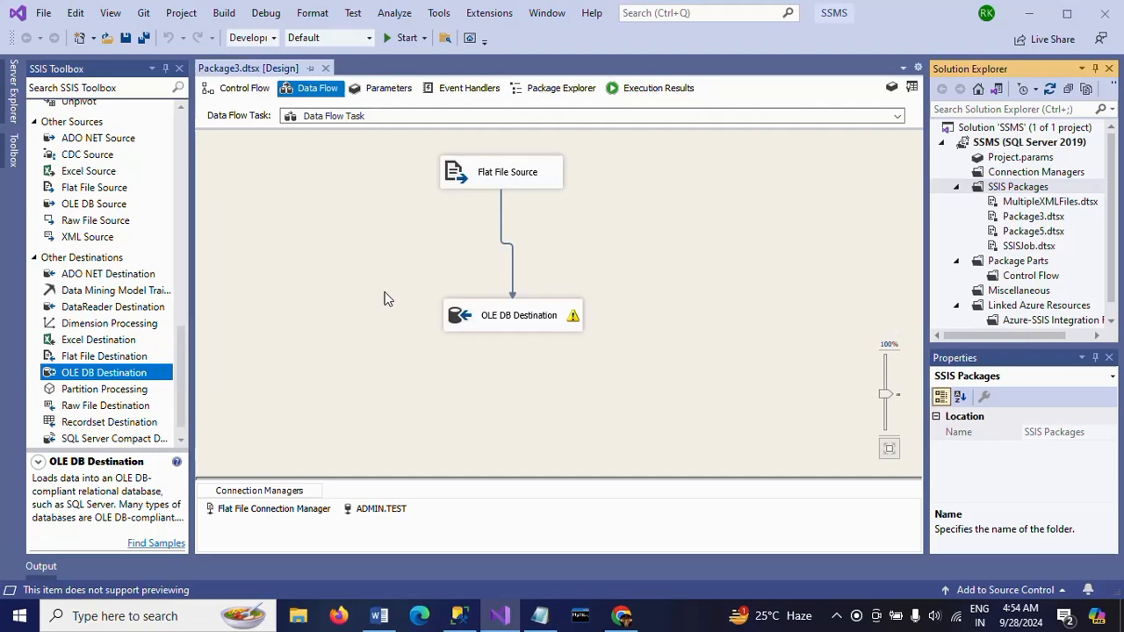
{"action": "left_click", "coordinate": [512, 282]}
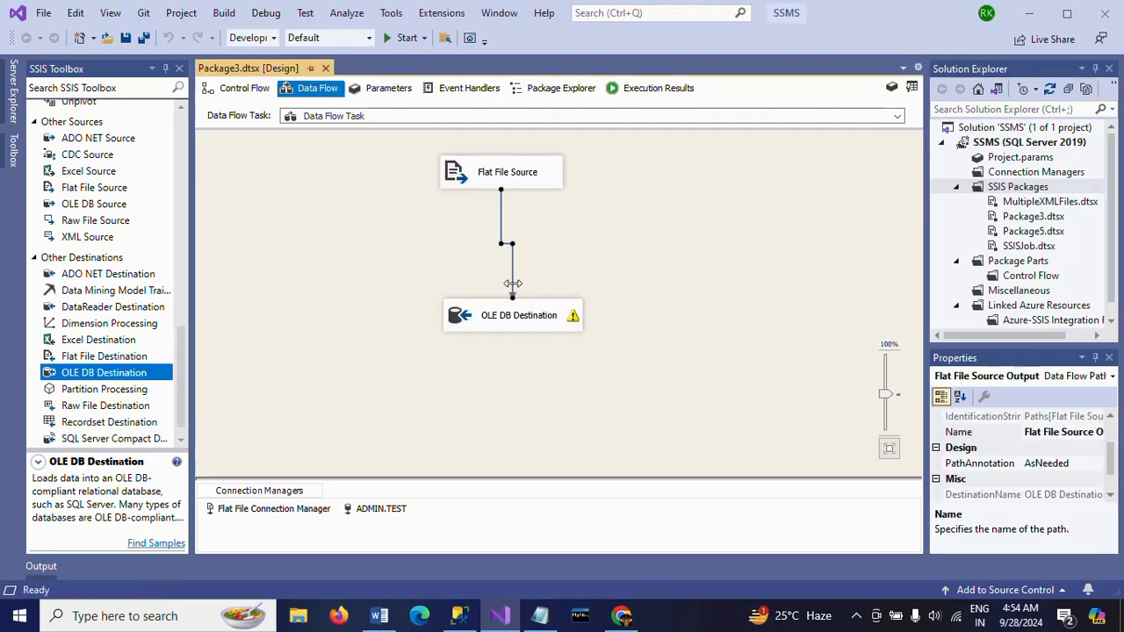
{"action": "key", "text": "Delete"}
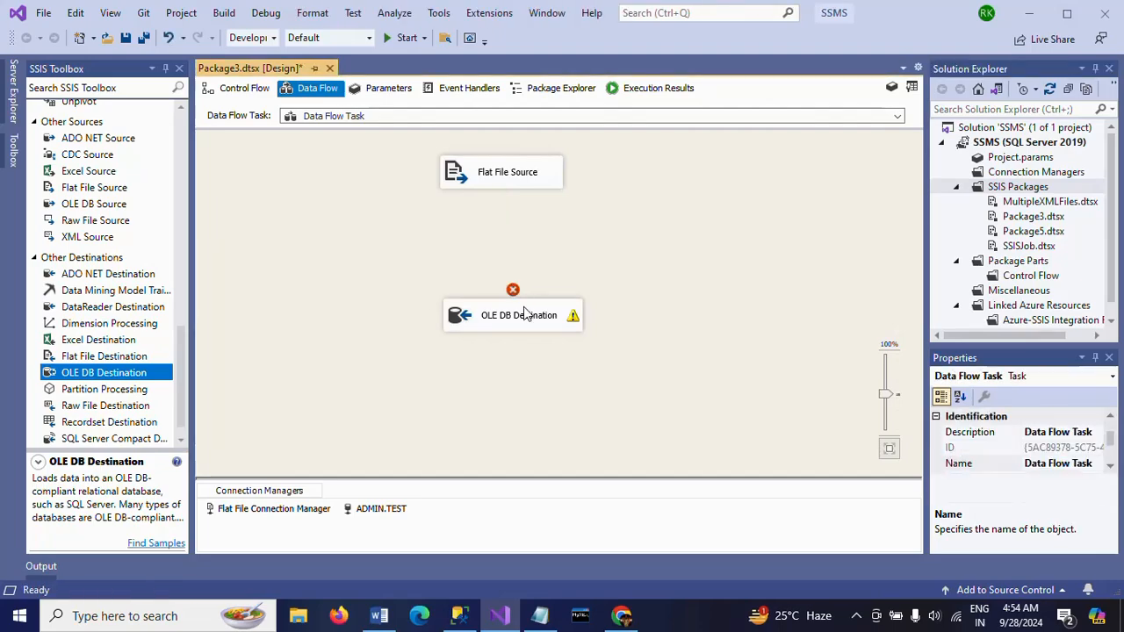
{"action": "left_click_drag", "start_coordinate": [529, 318], "coordinate": [530, 342]}
{"action": "left_click", "coordinate": [439, 238]}
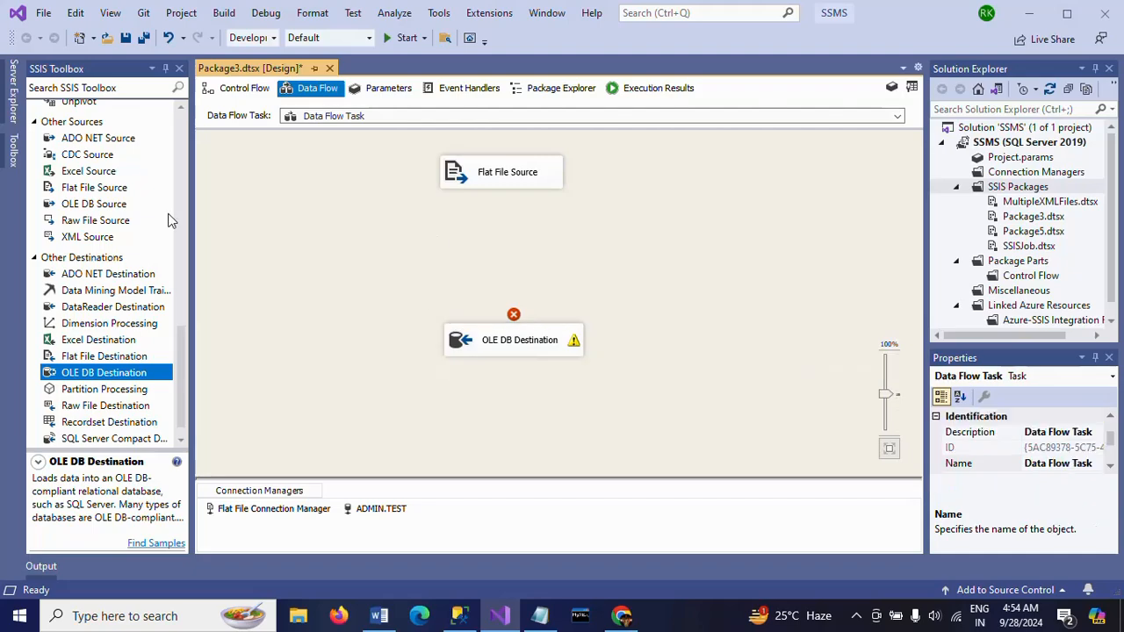
Add a Sort transformation between the source and destination and connect the Flat File Source's data output to it
{"action": "scroll", "coordinate": [180, 224], "scroll_direction": "up", "scroll_amount": 10}
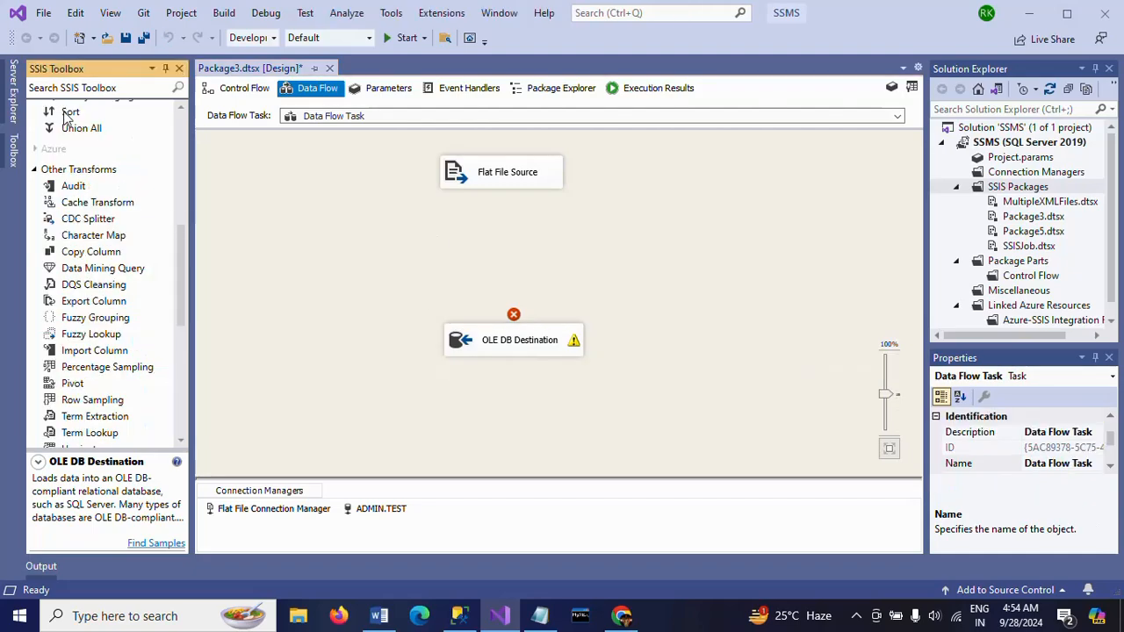
{"action": "left_click_drag", "start_coordinate": [69, 114], "coordinate": [474, 234]}
{"action": "left_click_drag", "start_coordinate": [599, 239], "coordinate": [599, 239]}
{"action": "left_click", "coordinate": [505, 176]}
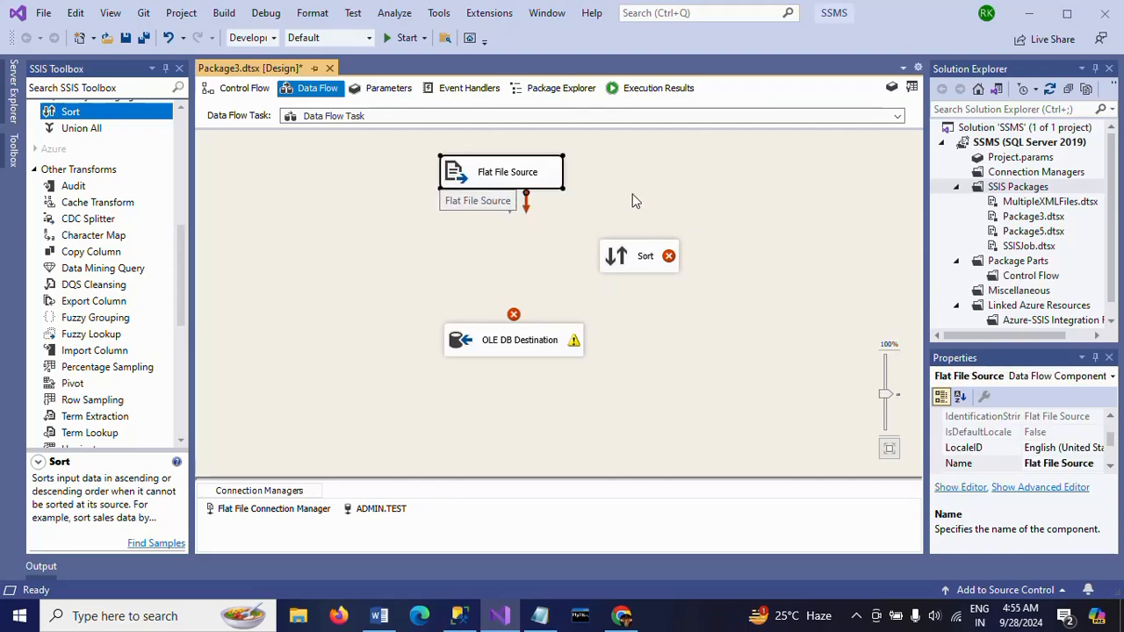
{"action": "left_click", "coordinate": [489, 219]}
{"action": "left_click", "coordinate": [509, 188]}
{"action": "left_click_drag", "start_coordinate": [512, 216], "coordinate": [629, 262]}
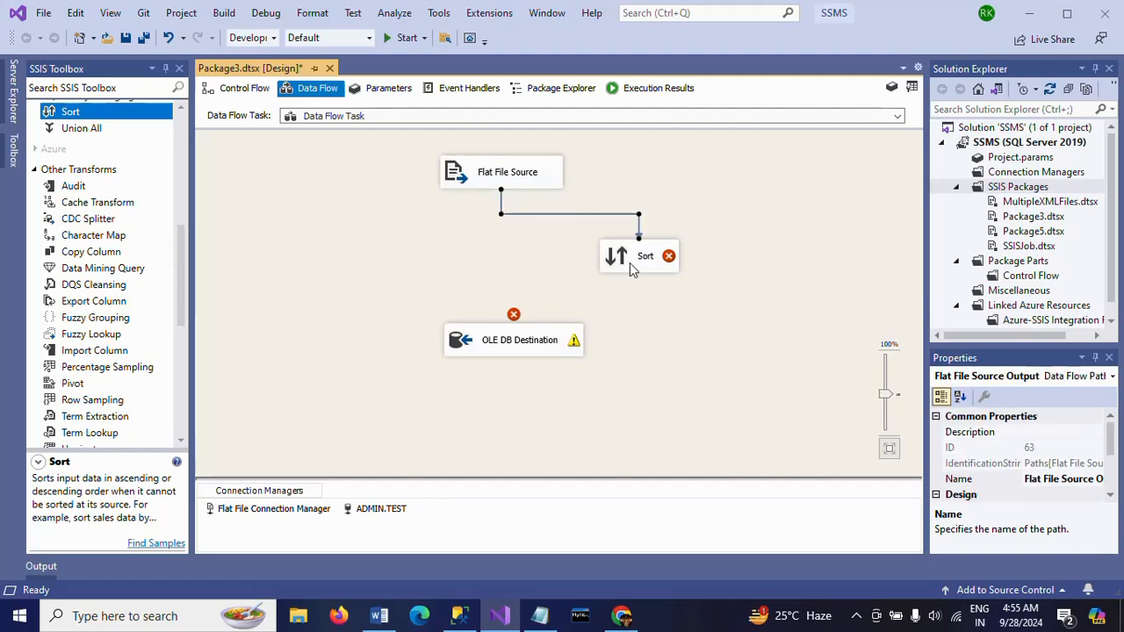
Configure the Sort transformation to sort by student_id in ascending order and accept the settings
{"action": "double_click", "coordinate": [628, 261]}
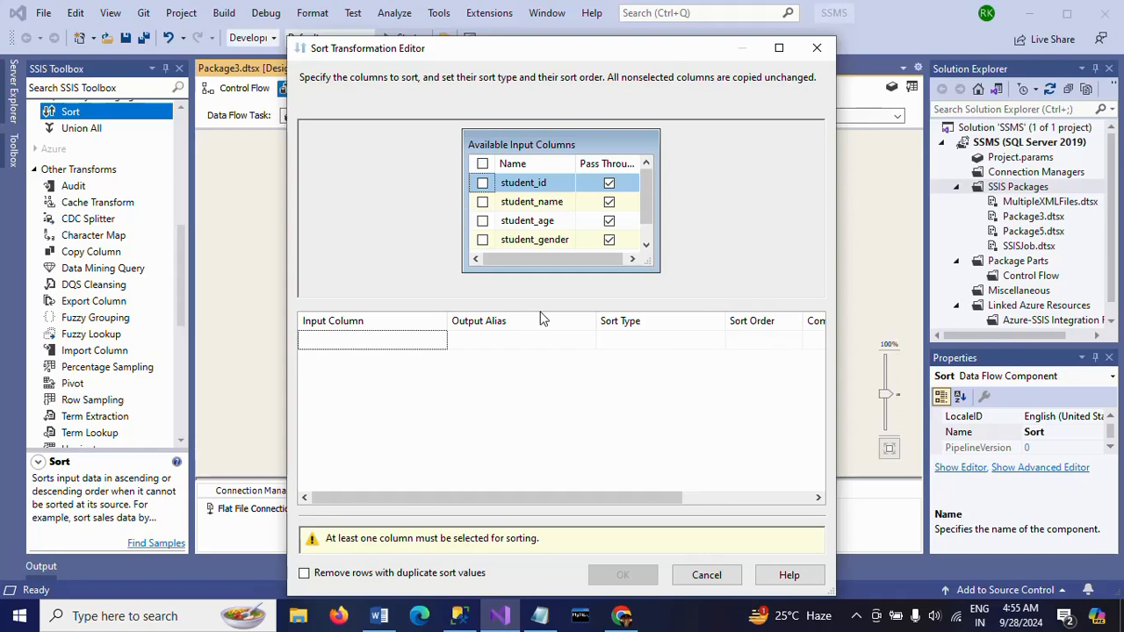
{"action": "left_click", "coordinate": [482, 182]}
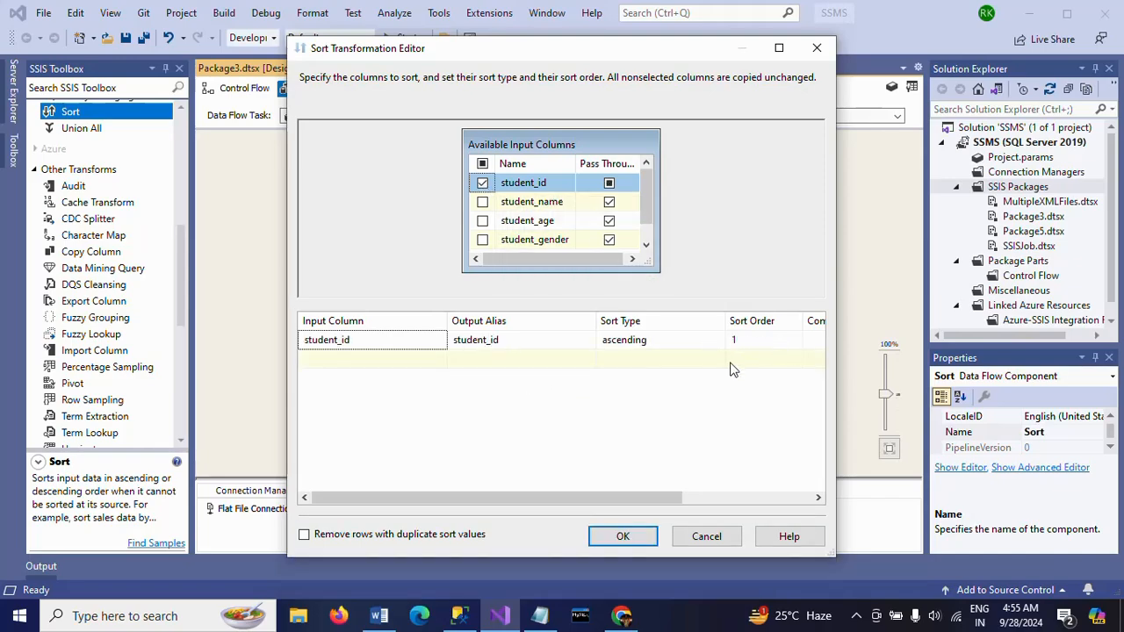
{"action": "left_click", "coordinate": [634, 537]}
{"action": "left_click", "coordinate": [617, 291]}
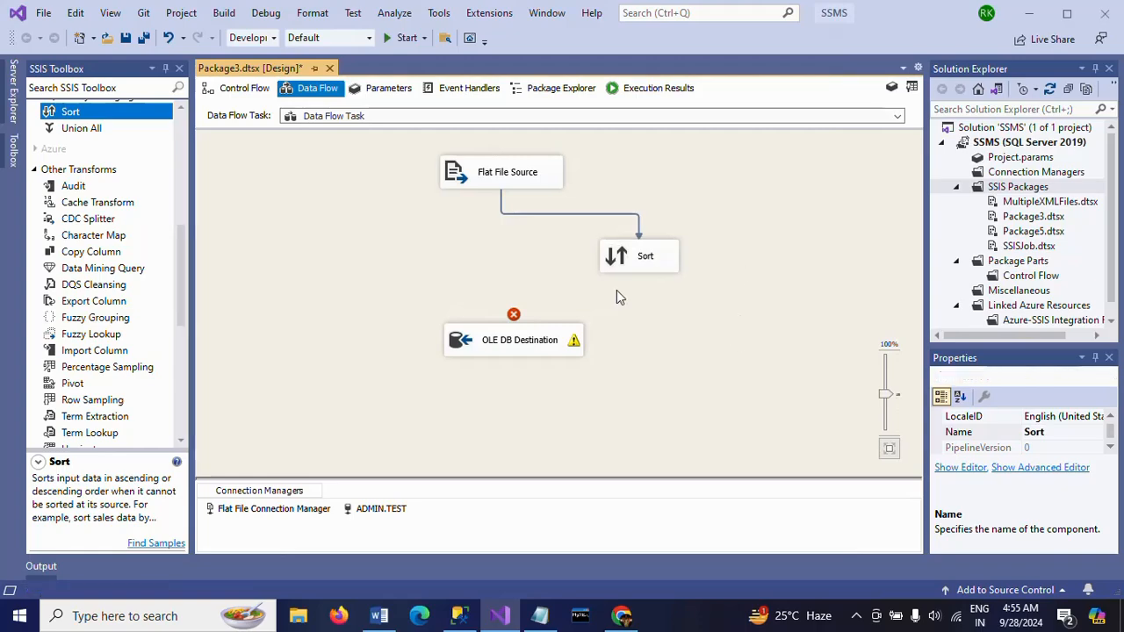
Connect the Sort output to the OLE DB Destination, review the destination's column mappings, and accept its settings
{"action": "left_click", "coordinate": [641, 263]}
{"action": "double_click", "coordinate": [562, 338]}
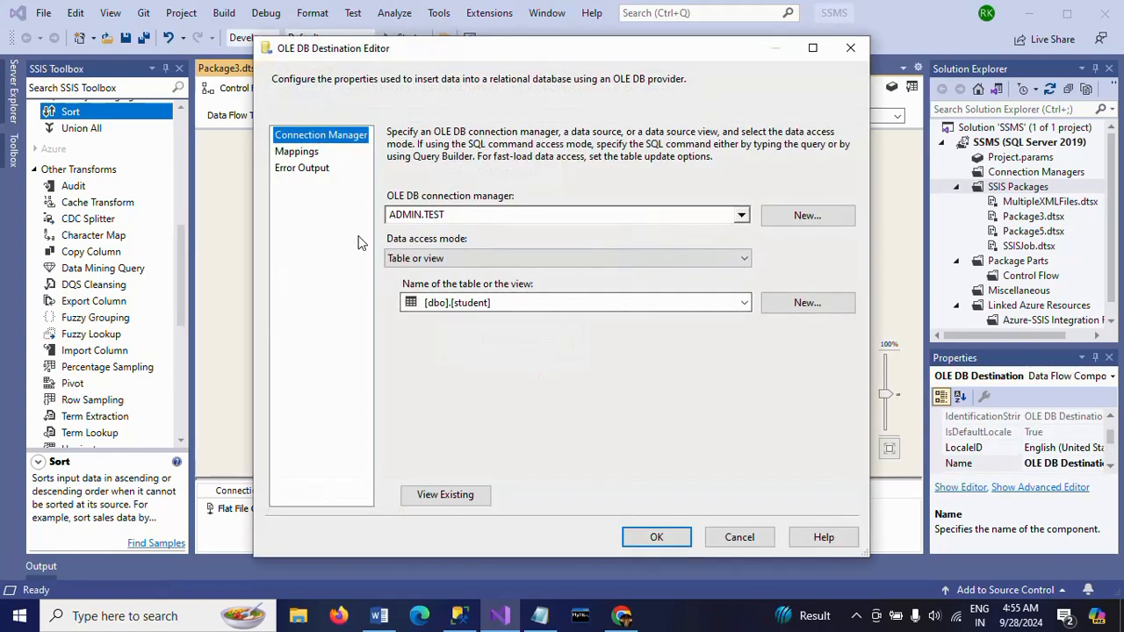
{"action": "left_click", "coordinate": [297, 151]}
{"action": "left_click", "coordinate": [655, 536]}
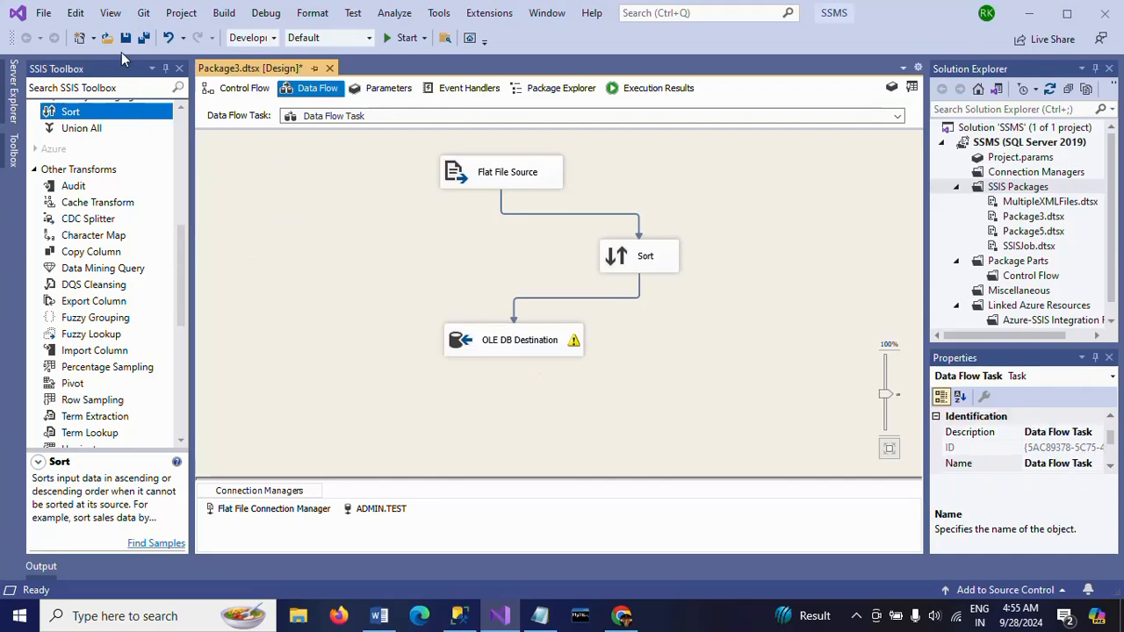
Save all files, execute the data flow task, and stop debugging once the run completes
{"action": "left_click", "coordinate": [144, 38]}
{"action": "right_click", "coordinate": [263, 210]}
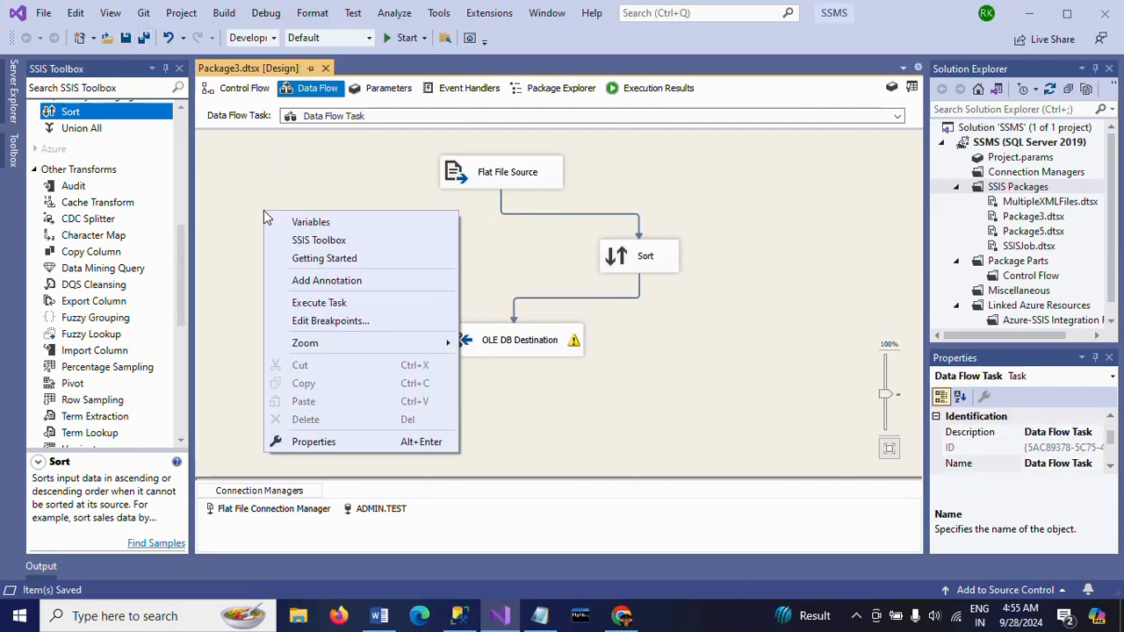
{"action": "left_click", "coordinate": [316, 303]}
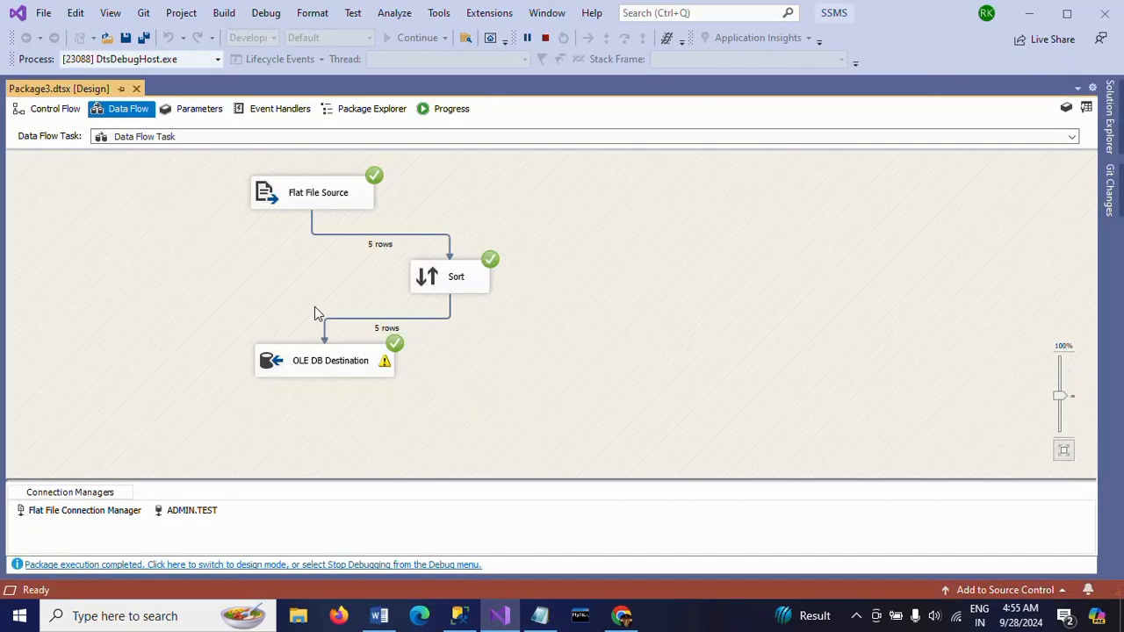
{"action": "left_click", "coordinate": [543, 40]}
Switch to SQL Server Management Studio, run the select query on student, and compare the row order with the data flow design in Visual Studio
{"action": "key", "text": "alt+Tab"}
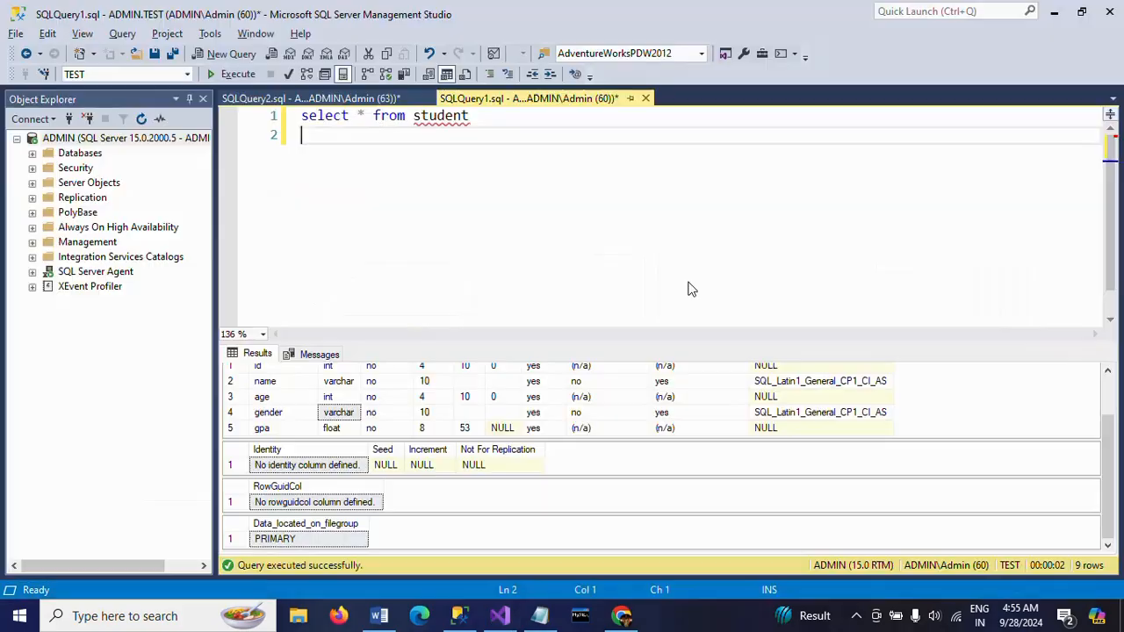
{"action": "left_click", "coordinate": [236, 75]}
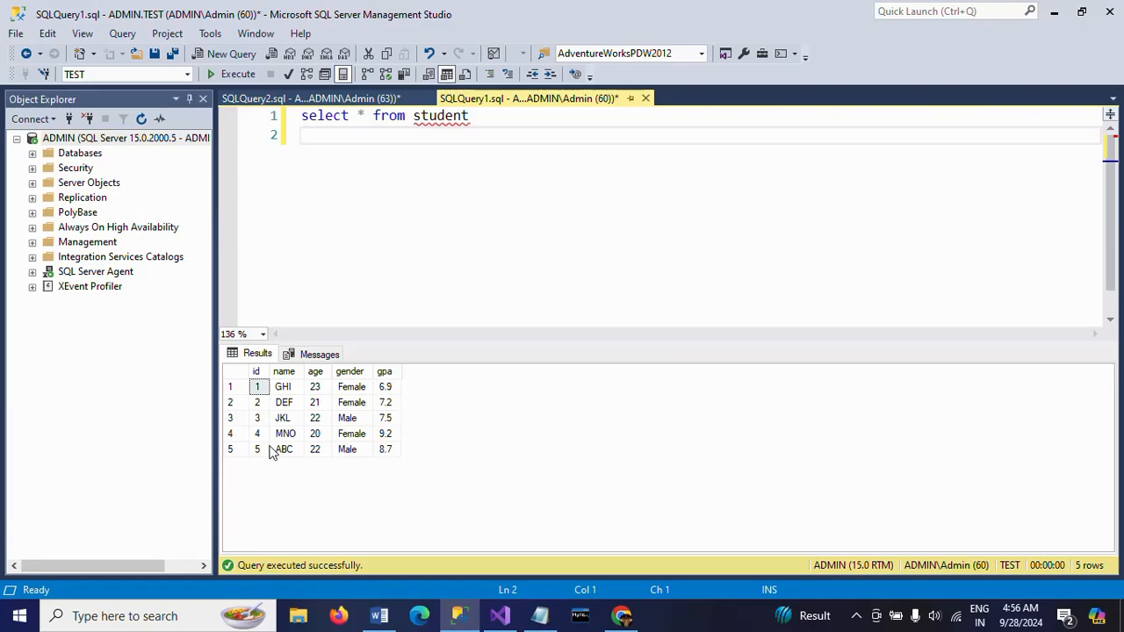
{"action": "key", "text": "alt+Tab"}
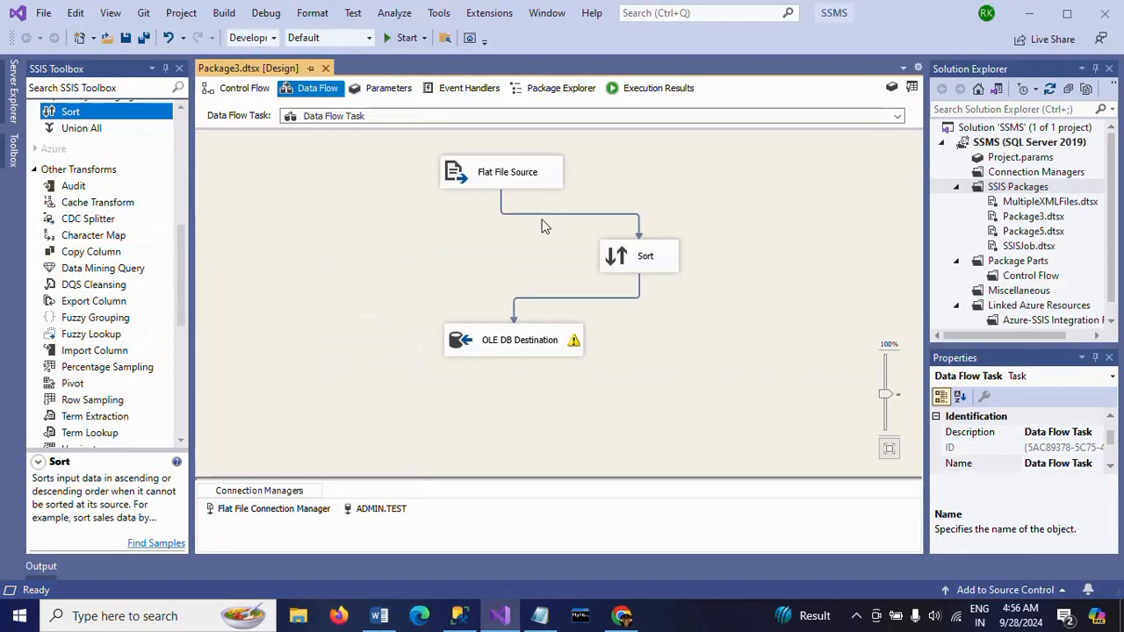
{"action": "key", "text": "alt+Tab"}
{"action": "key", "text": "alt+Tab"}
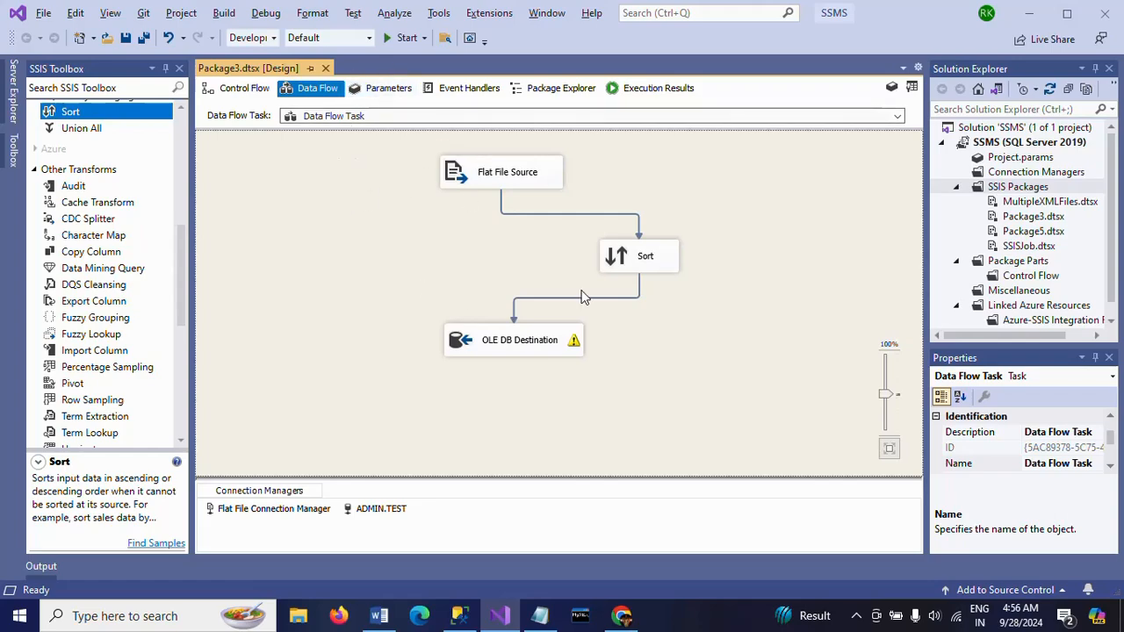
{"action": "key", "text": "alt+Tab"}
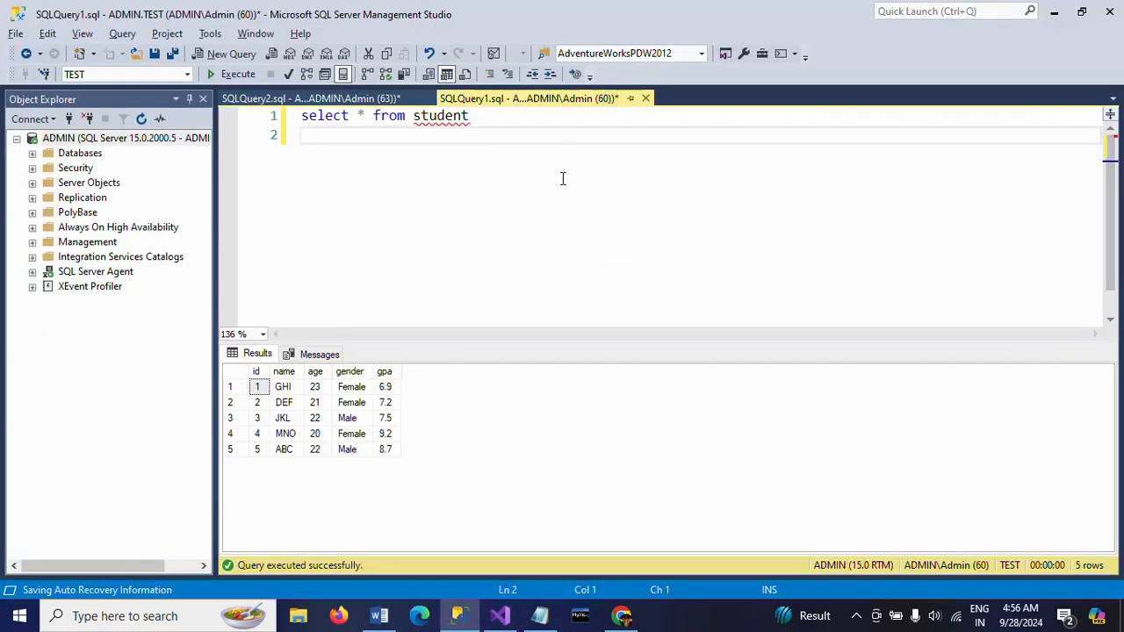
{"action": "key", "text": "alt+Tab"}
{"action": "key", "text": "alt+Tab"}
Display the student table's structure to check its column names and data types
{"action": "double_click", "coordinate": [439, 118]}
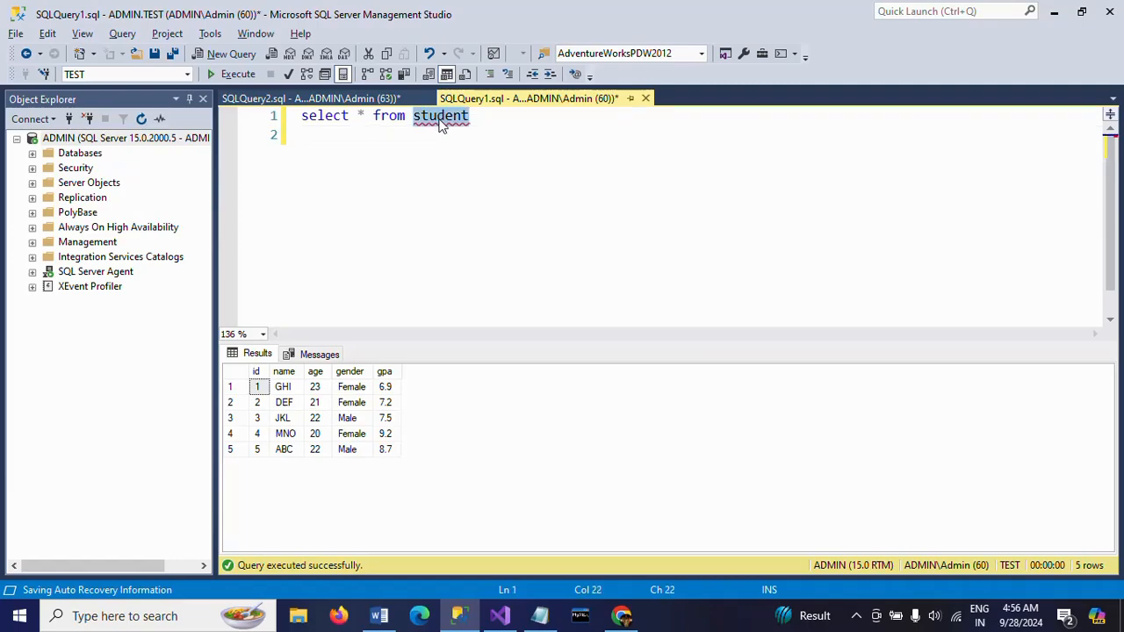
{"action": "key", "text": "alt+F1"}
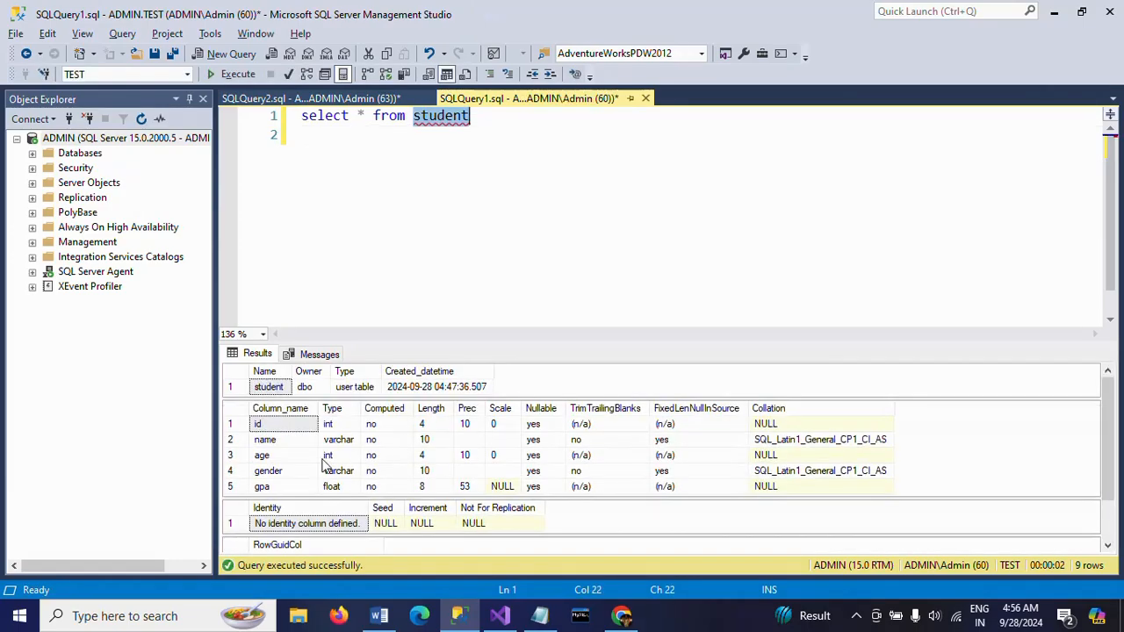
{"action": "left_click", "coordinate": [316, 428]}
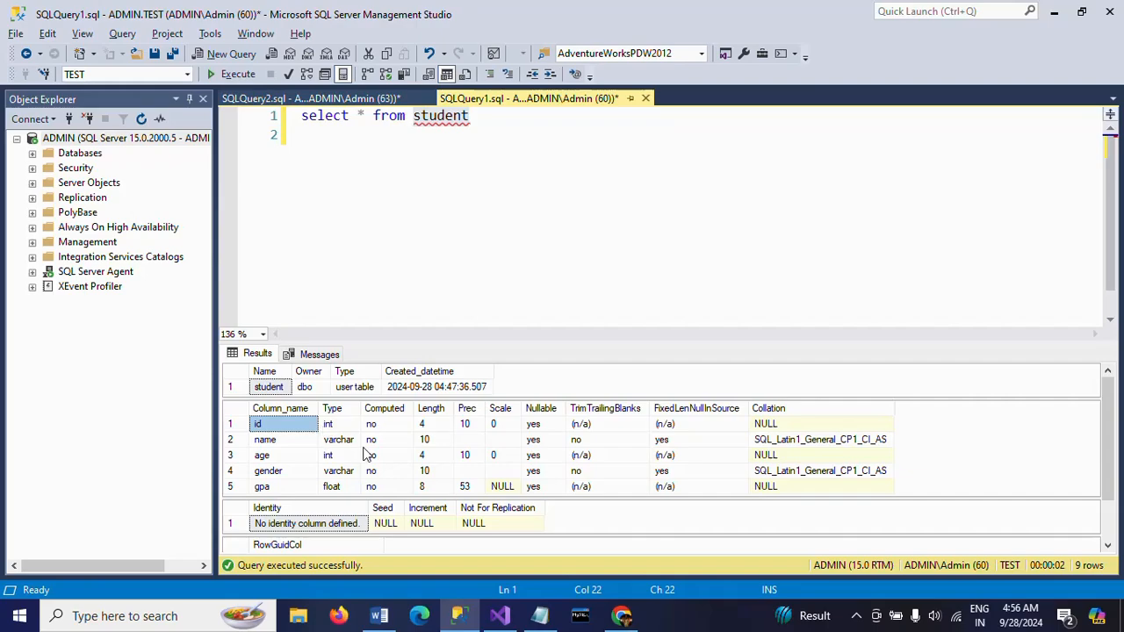
Add the statement "drop table student" below the select query and run it
{"action": "left_click", "coordinate": [611, 158]}
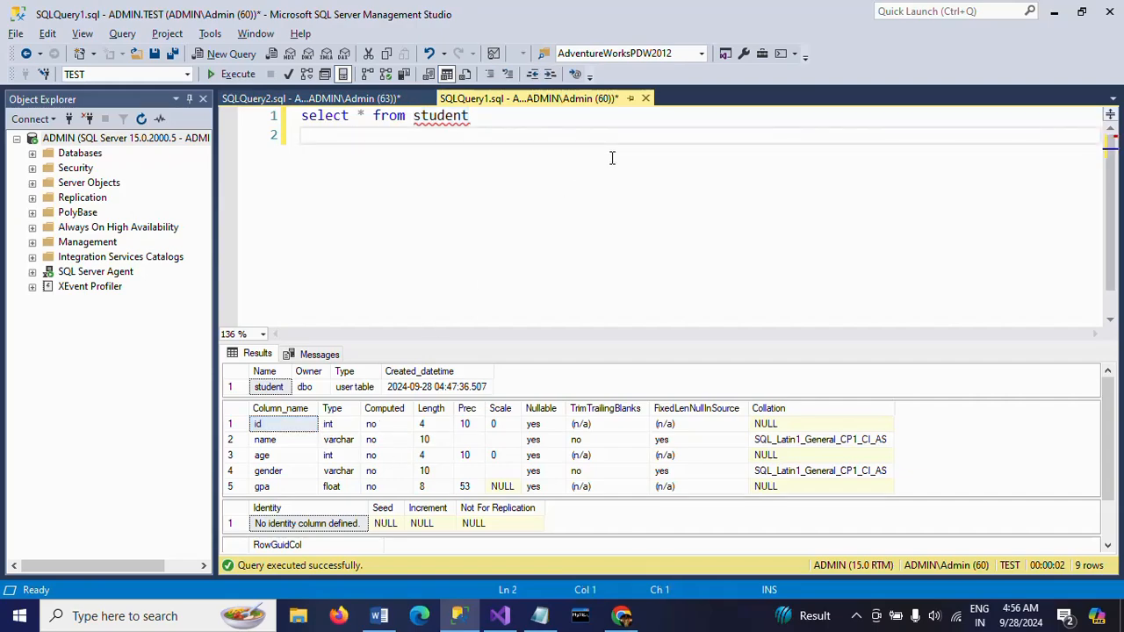
{"action": "type", "text": "drop table student"}
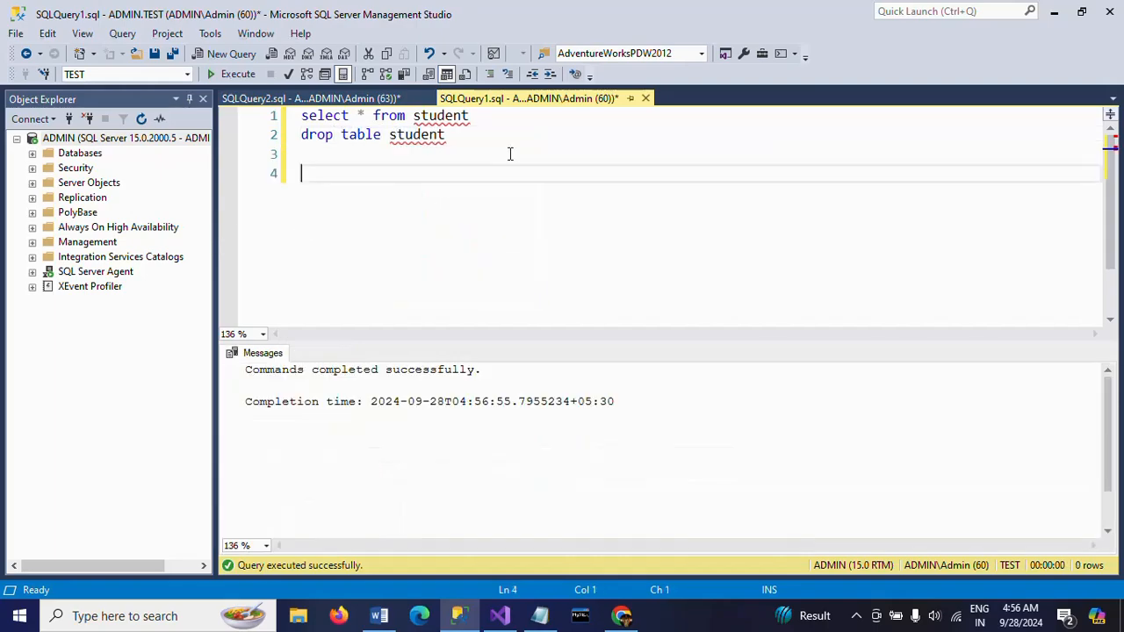
Write a create table statement for student with the columns id int, name varchar(10) and age int
{"action": "type", "text": "eate table "}
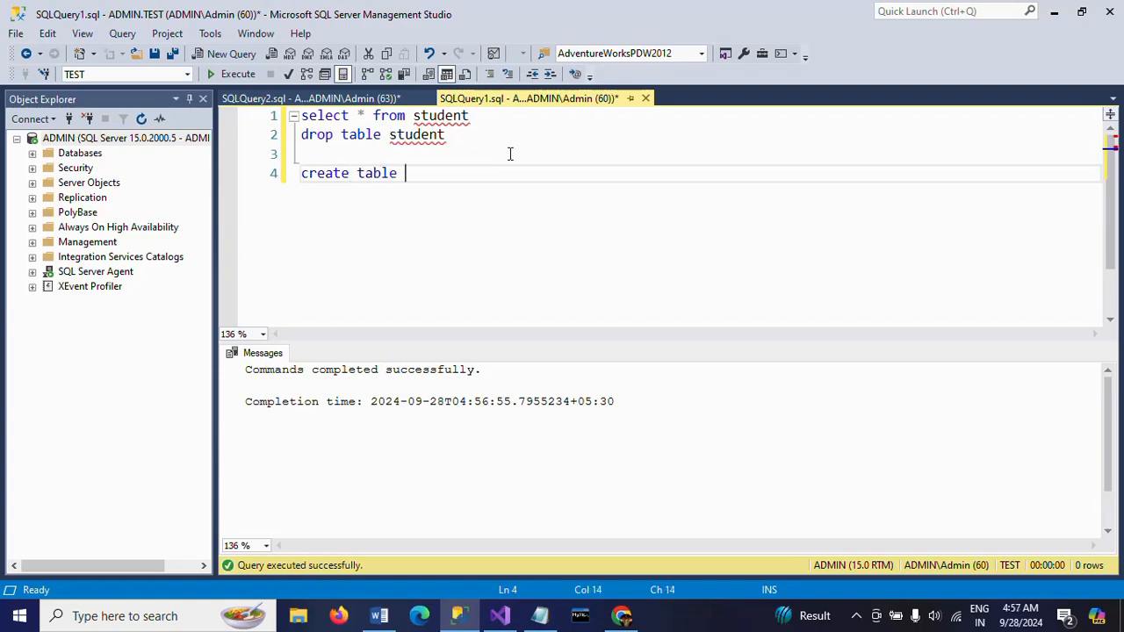
{"action": "type", "text": "student"}
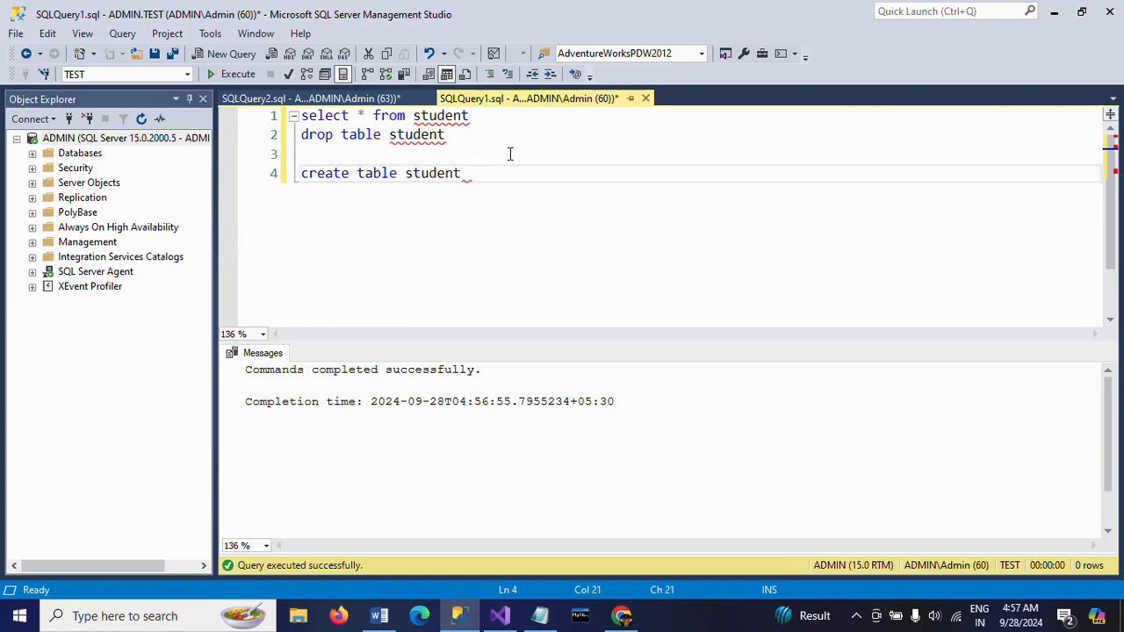
{"action": "type", "text": "(id int, name varchar("}
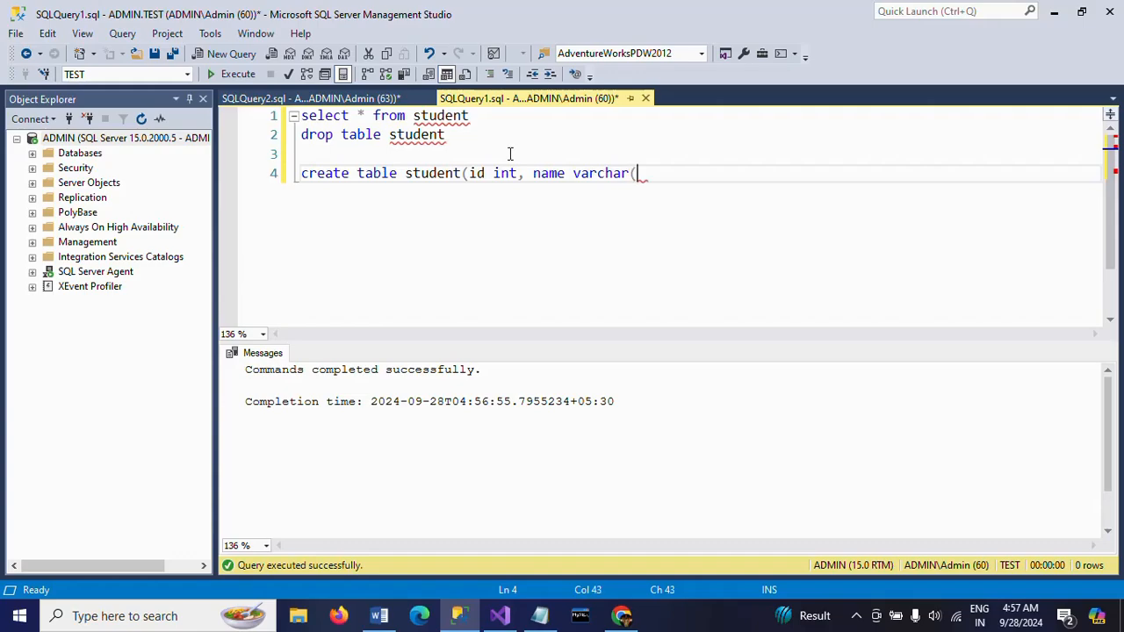
{"action": "type", "text": "10),age int"}
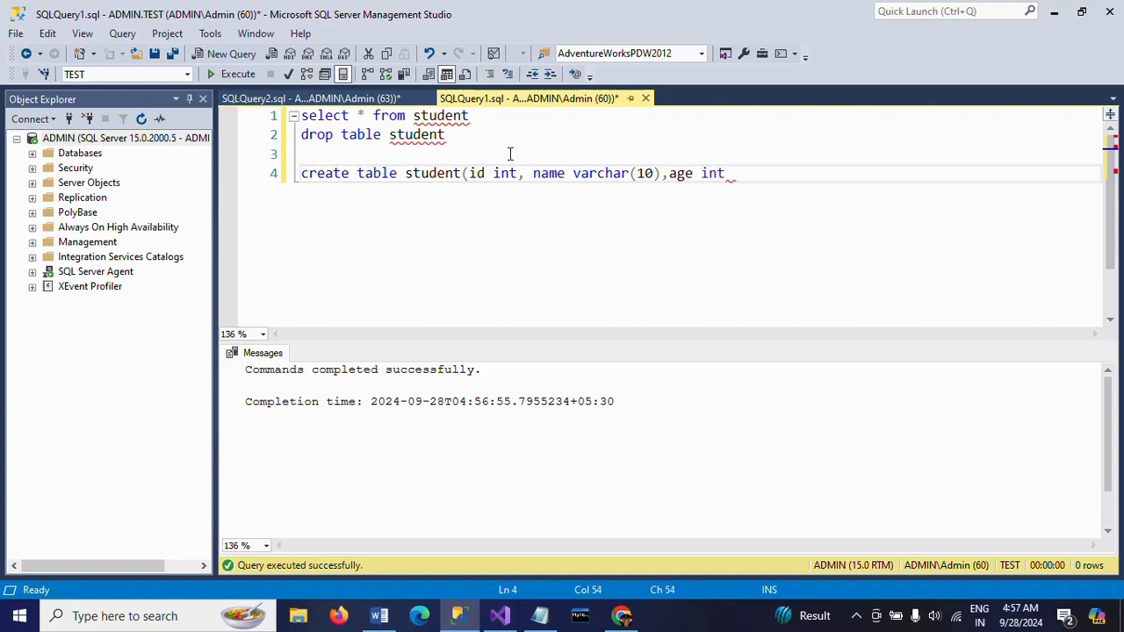
{"action": "type", "text": ",gender vara"}
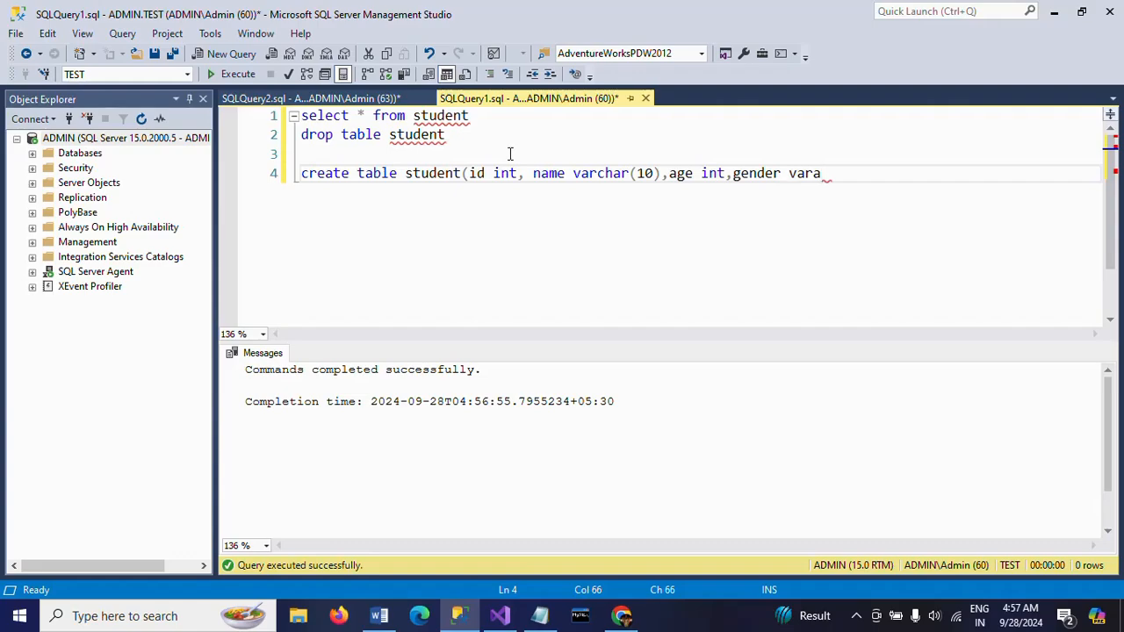
Complete the create table statement with the columns gender varchar(10) and gpa float
{"action": "key", "text": "BackSpace"}
{"action": "type", "text": "char(10),"}
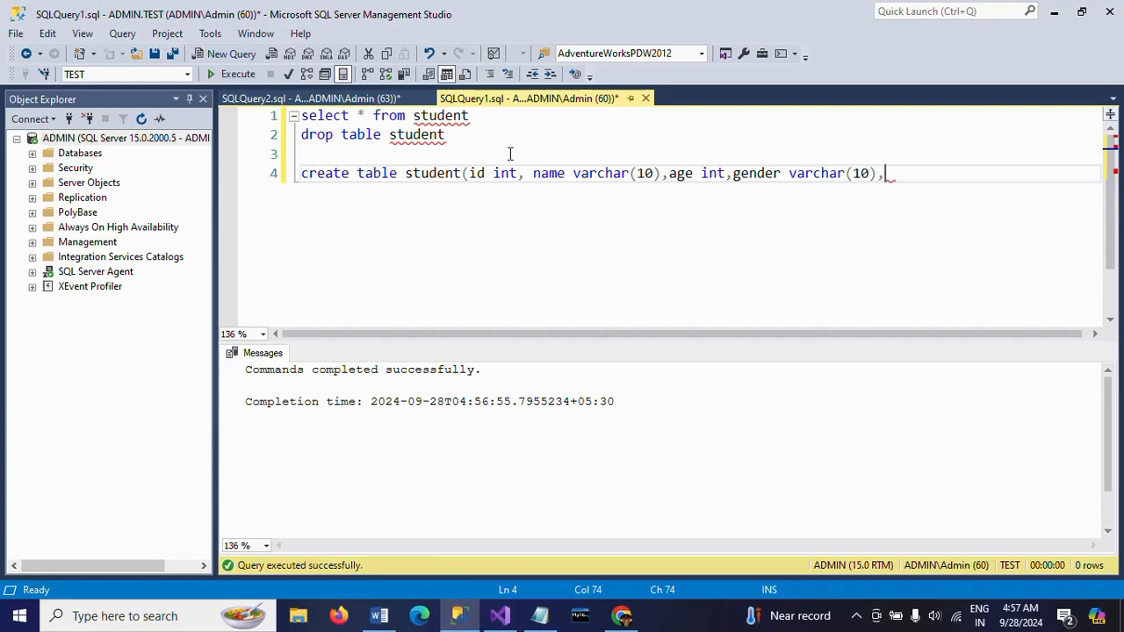
{"action": "type", "text": "gpa float"}
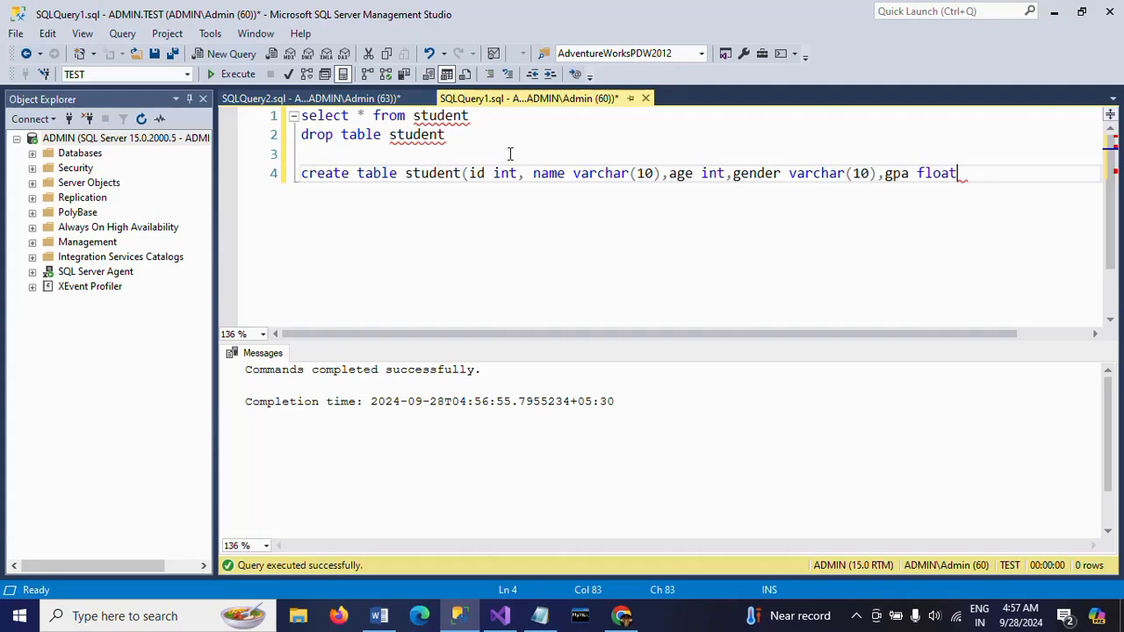
{"action": "type", "text": ")"}
Define the id column as Primary Key in the create table statement and execute only that statement
{"action": "double_click", "coordinate": [439, 181]}
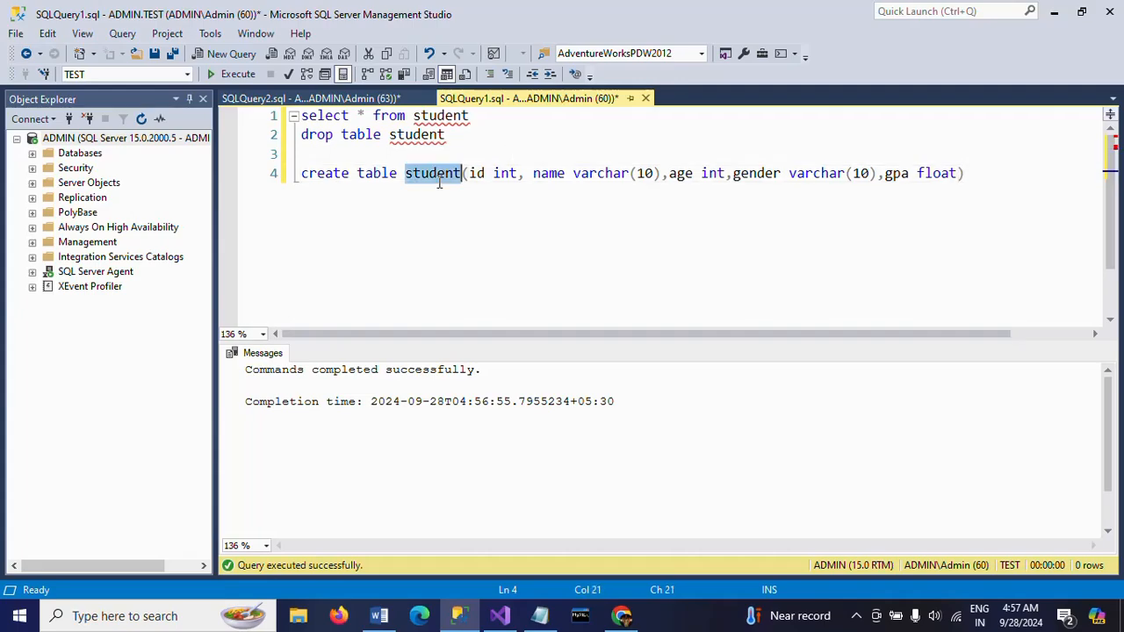
{"action": "left_click", "coordinate": [520, 190]}
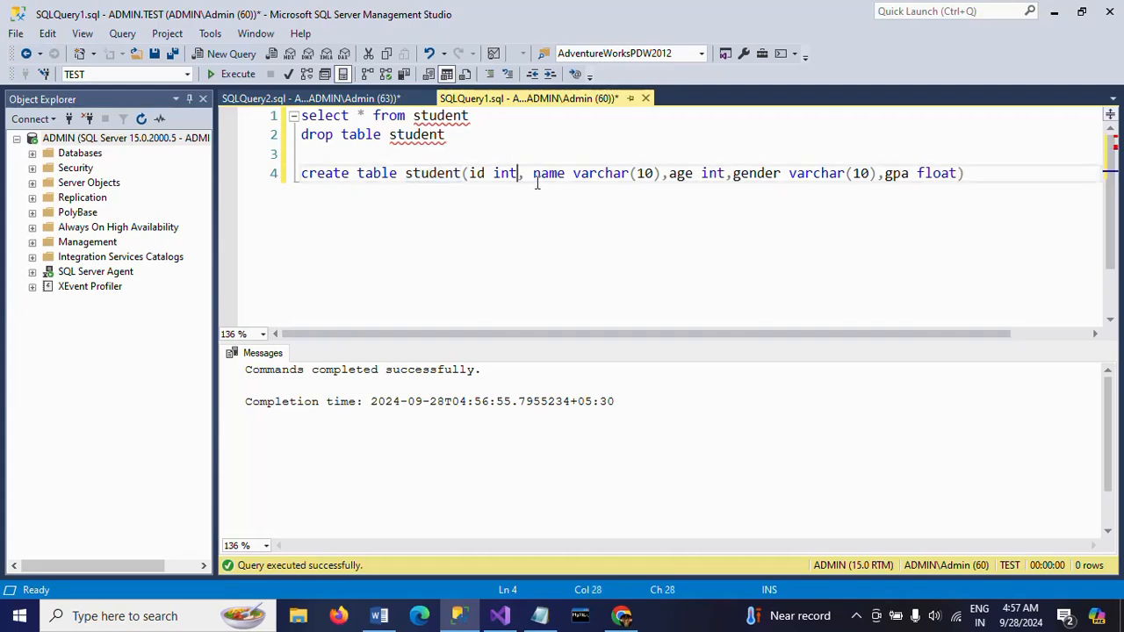
{"action": "type", "text": "Primary "}
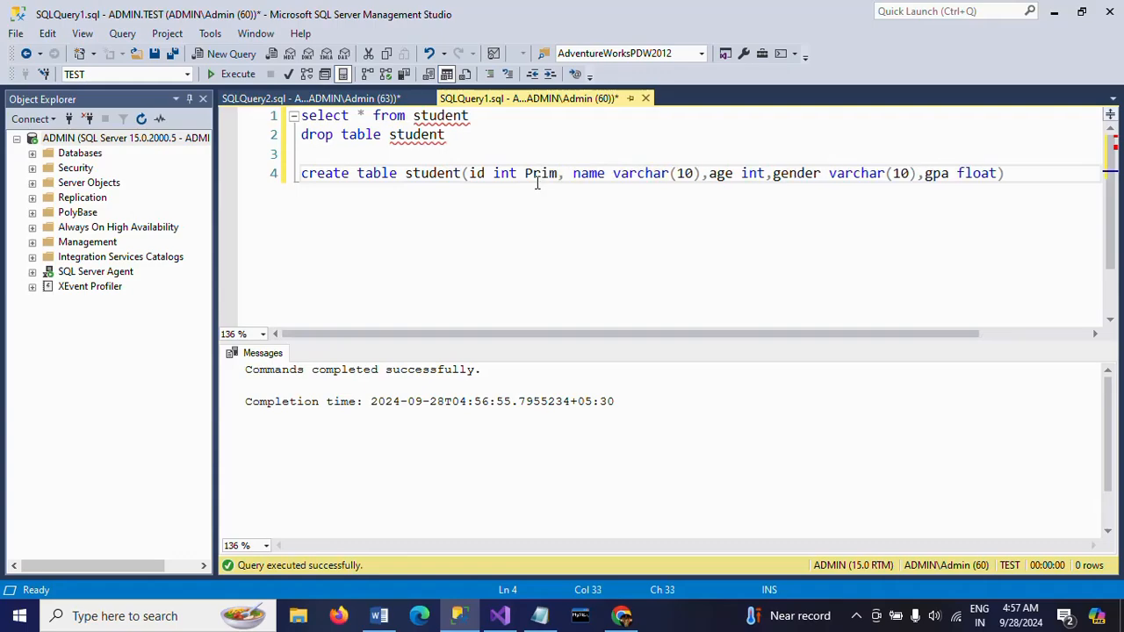
{"action": "type", "text": "Key"}
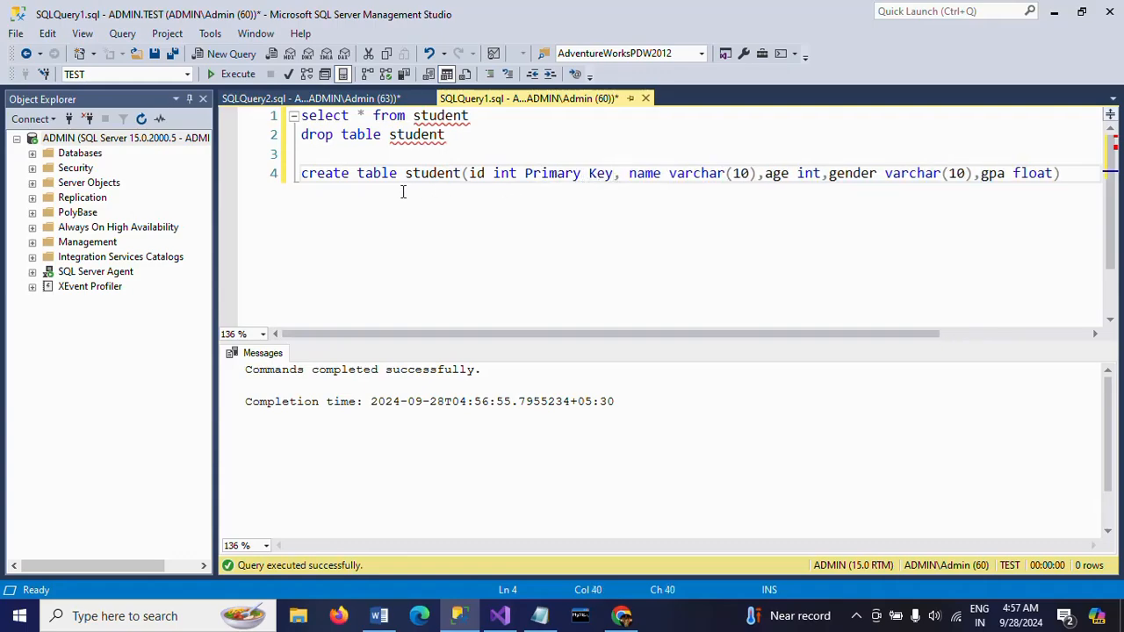
{"action": "triple_click", "coordinate": [369, 180]}
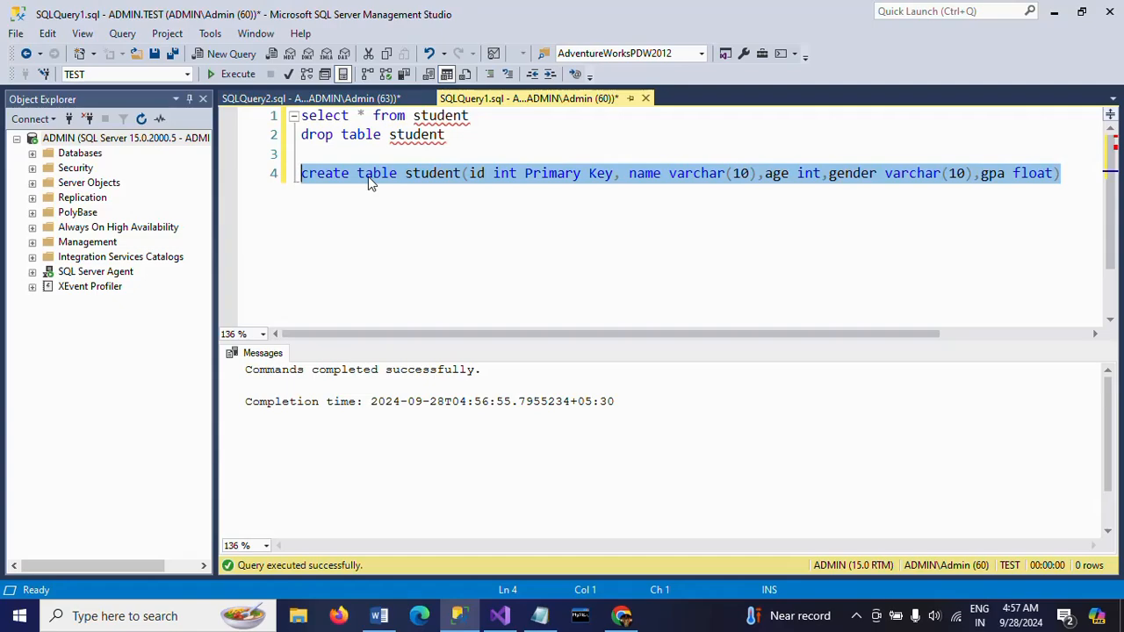
{"action": "left_click", "coordinate": [246, 75]}
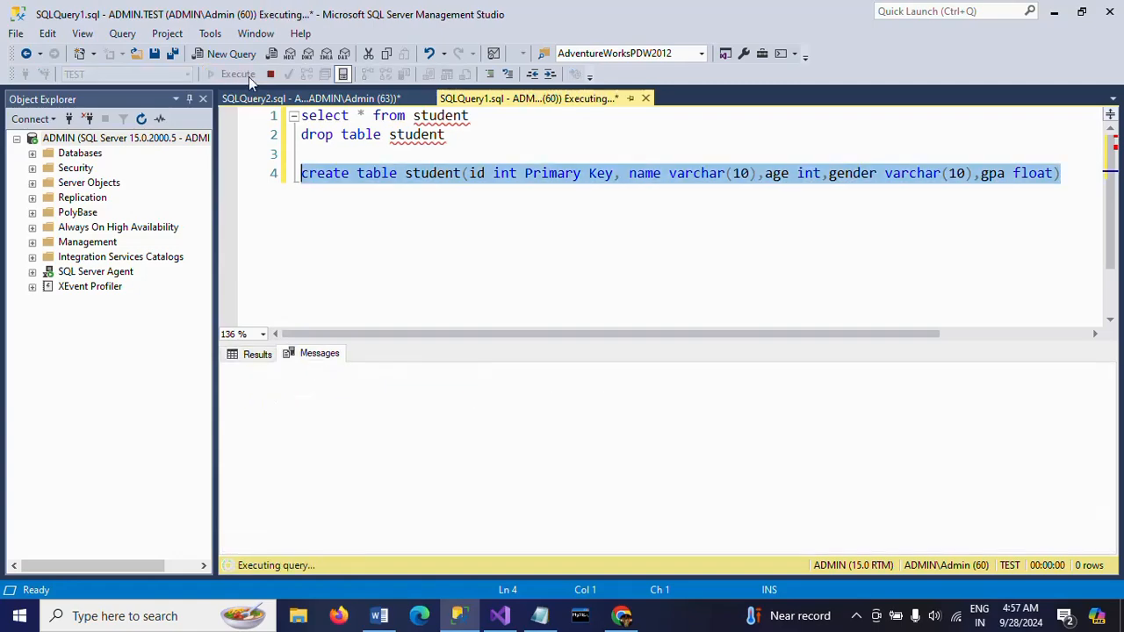
Delete the create and drop statements from the query and run the remaining select on student
{"action": "key", "text": "BackSpace"}
{"action": "key", "text": "BackSpace"}
{"action": "key", "text": "BackSpace"}
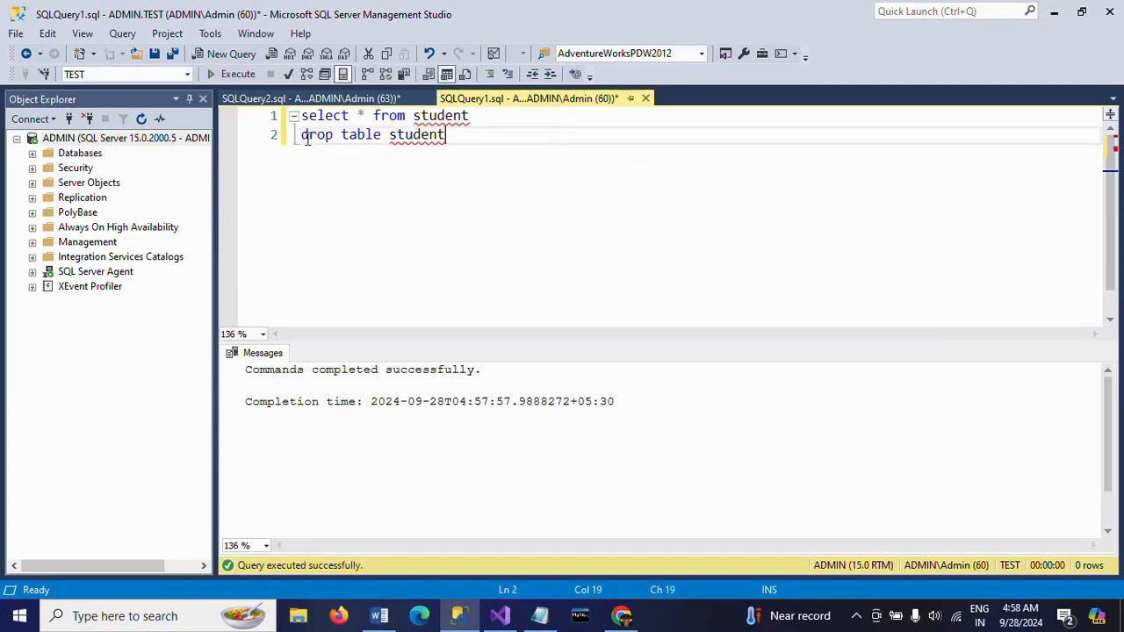
{"action": "triple_click", "coordinate": [305, 140]}
{"action": "key", "text": "BackSpace"}
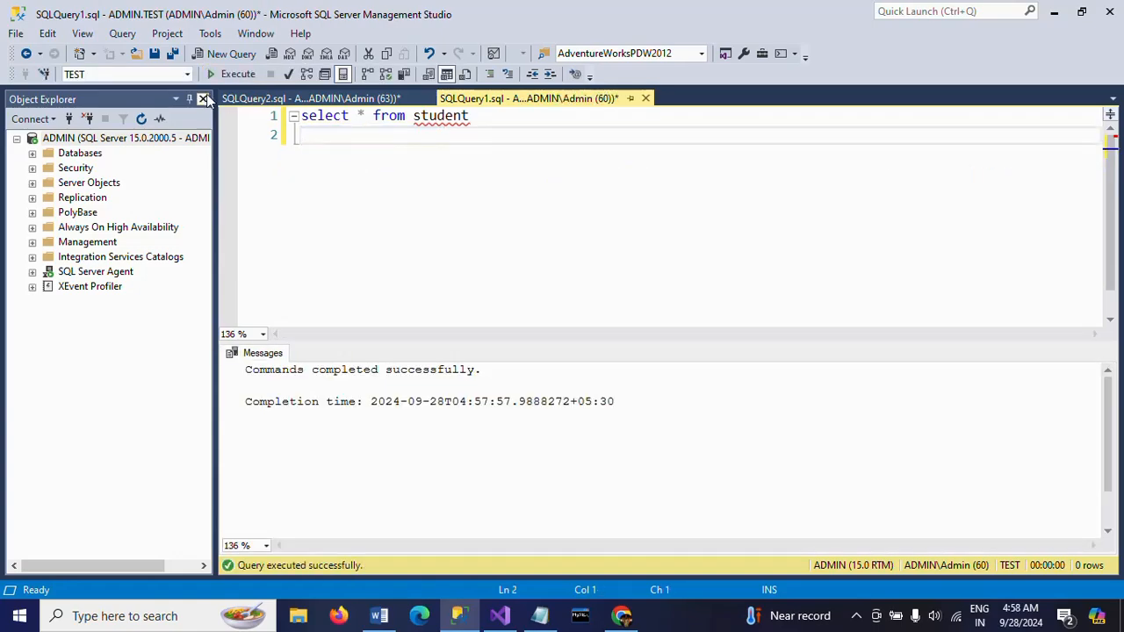
{"action": "left_click", "coordinate": [250, 77]}
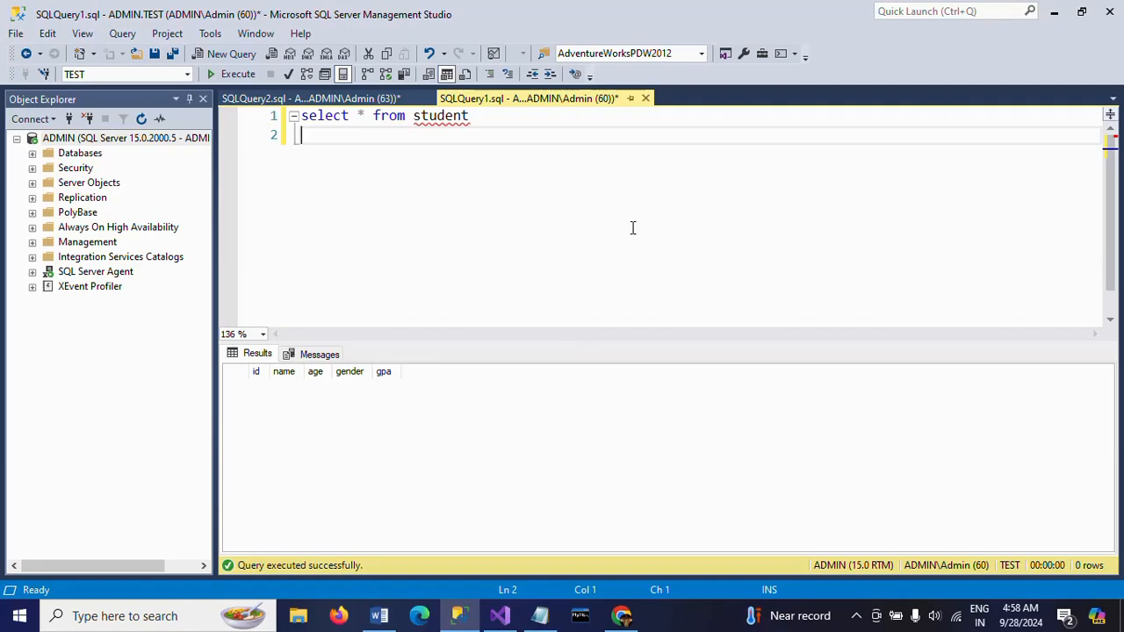
Switch to Visual Studio and add a new SSIS package to the project's SSIS Packages folder
{"action": "key", "text": "alt+Tab"}
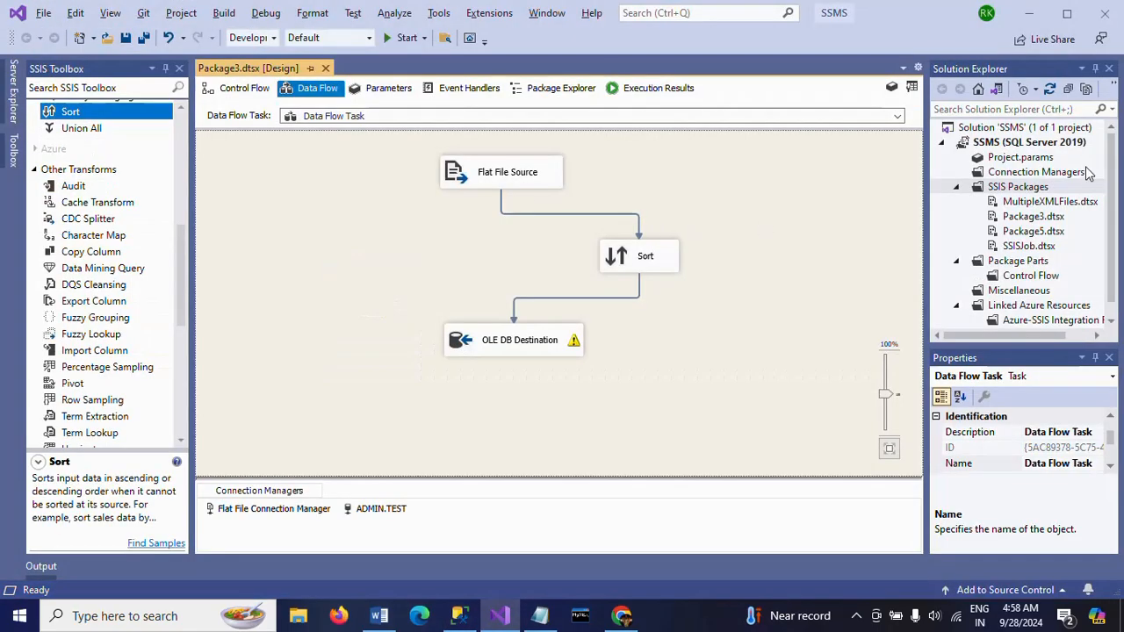
{"action": "left_click", "coordinate": [1022, 186]}
{"action": "right_click", "coordinate": [1036, 187]}
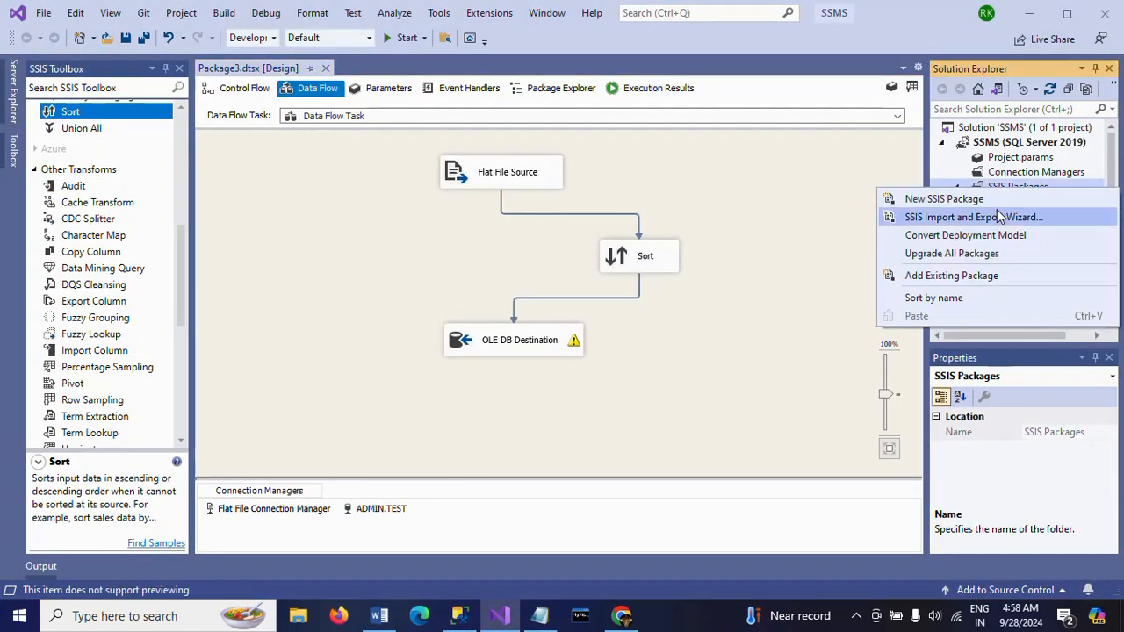
{"action": "left_click", "coordinate": [941, 199]}
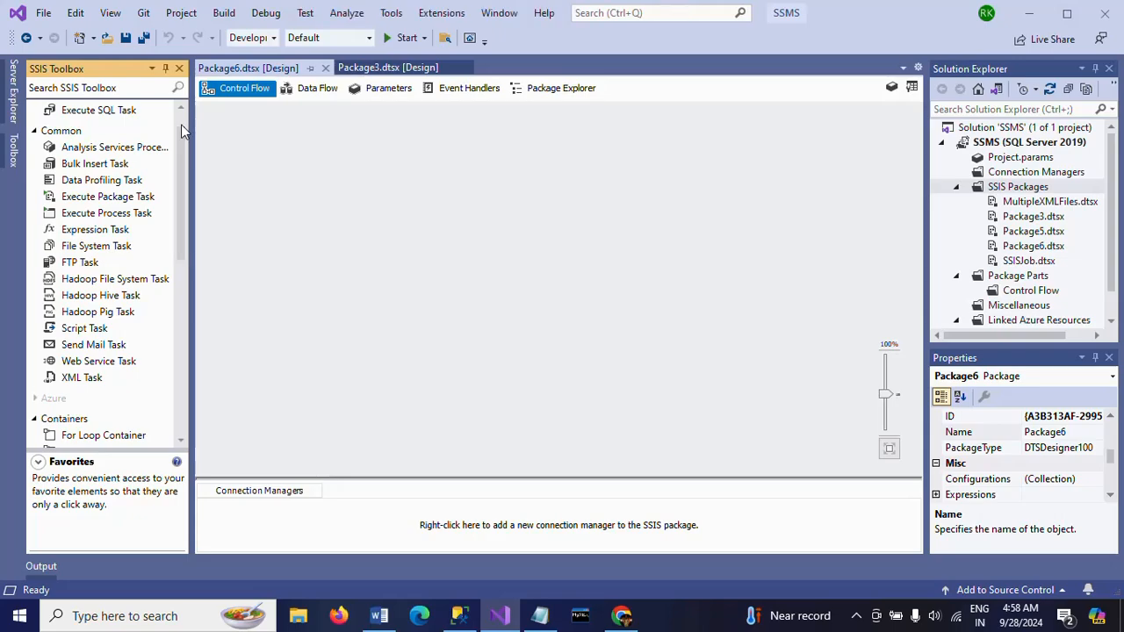
Add a Data Flow Task to the new package's control flow and open it for editing
{"action": "scroll", "coordinate": [182, 130], "scroll_direction": "up", "scroll_amount": 1}
{"action": "left_click_drag", "start_coordinate": [83, 127], "coordinate": [446, 167]}
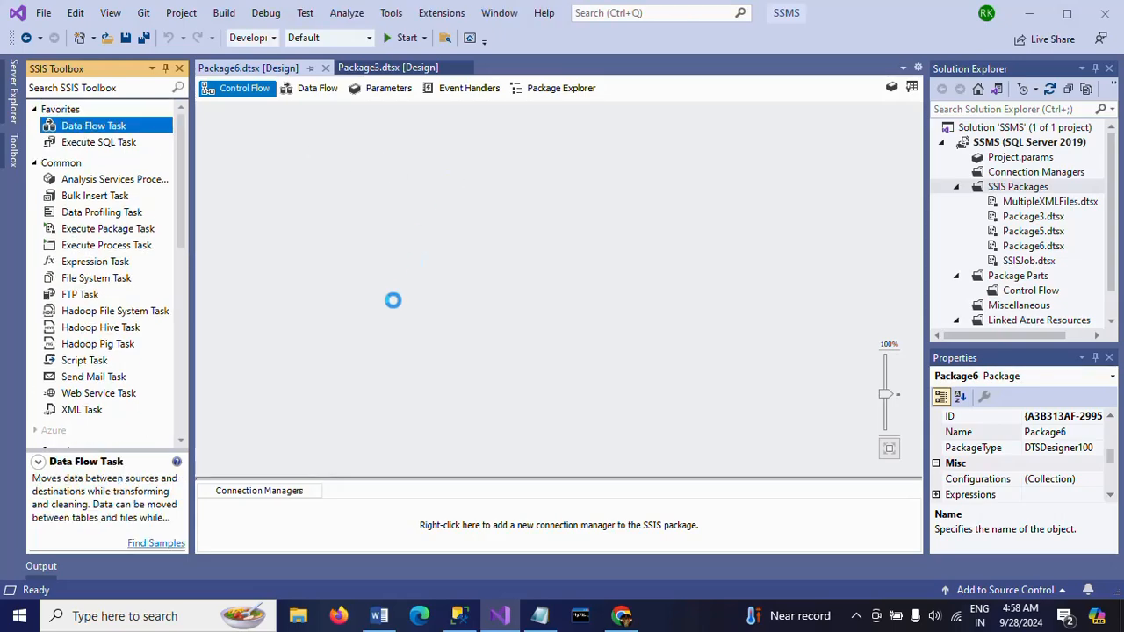
{"action": "left_click", "coordinate": [492, 262]}
{"action": "double_click", "coordinate": [462, 181]}
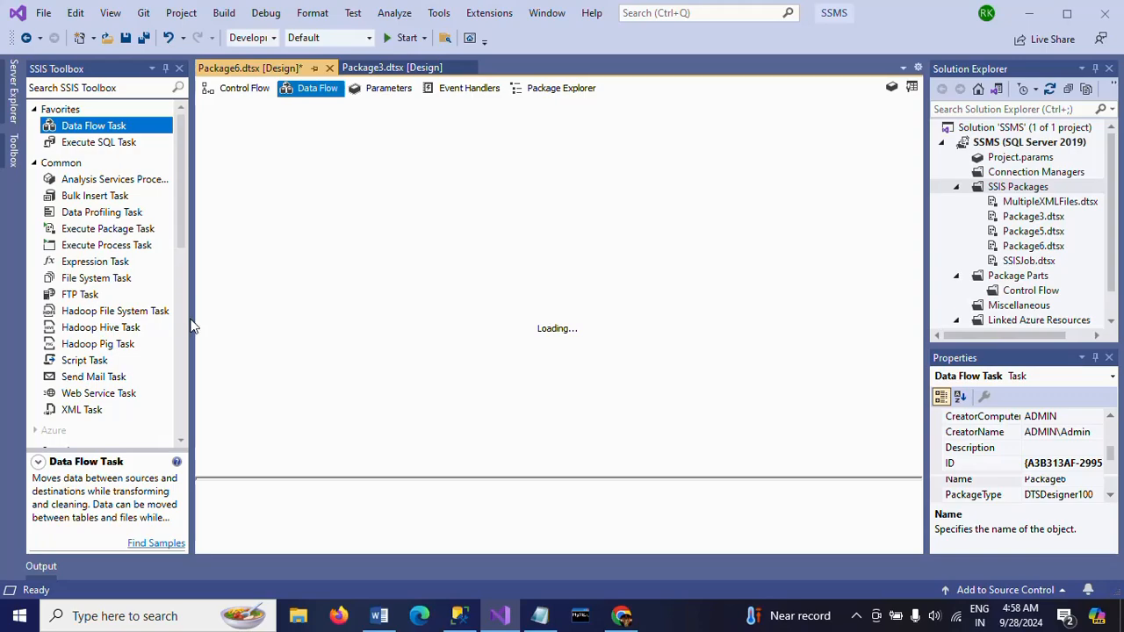
Add a Flat File Source to the data flow and create a new flat file connection pointing to Student.txt on the Desktop
{"action": "scroll", "coordinate": [183, 329], "scroll_direction": "down", "scroll_amount": 10}
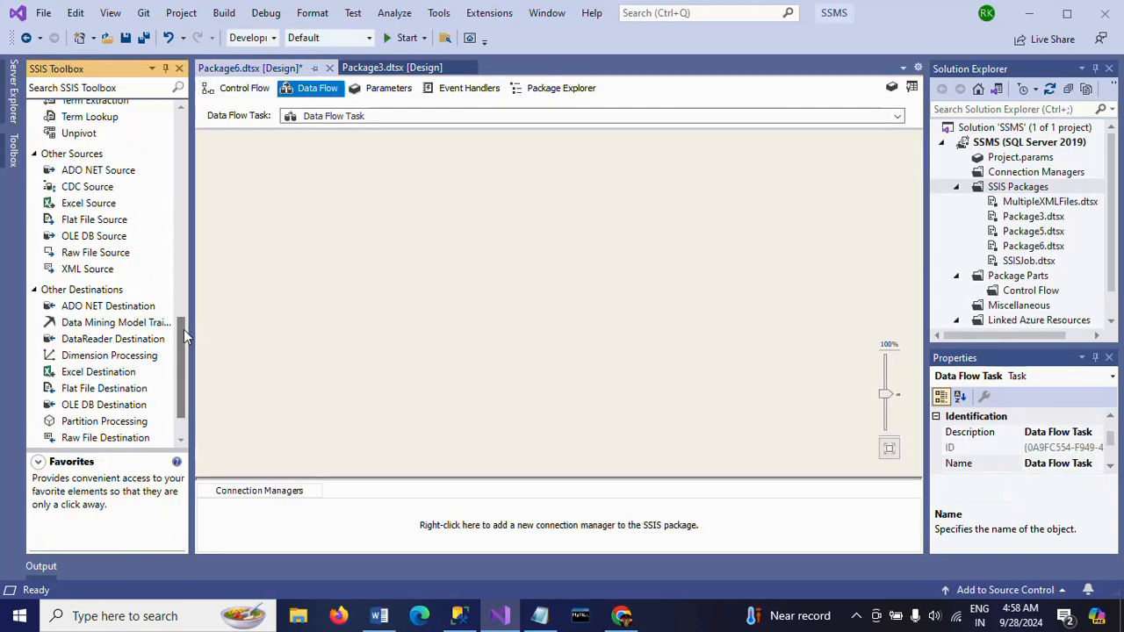
{"action": "left_click_drag", "start_coordinate": [111, 221], "coordinate": [482, 169]}
{"action": "double_click", "coordinate": [488, 188]}
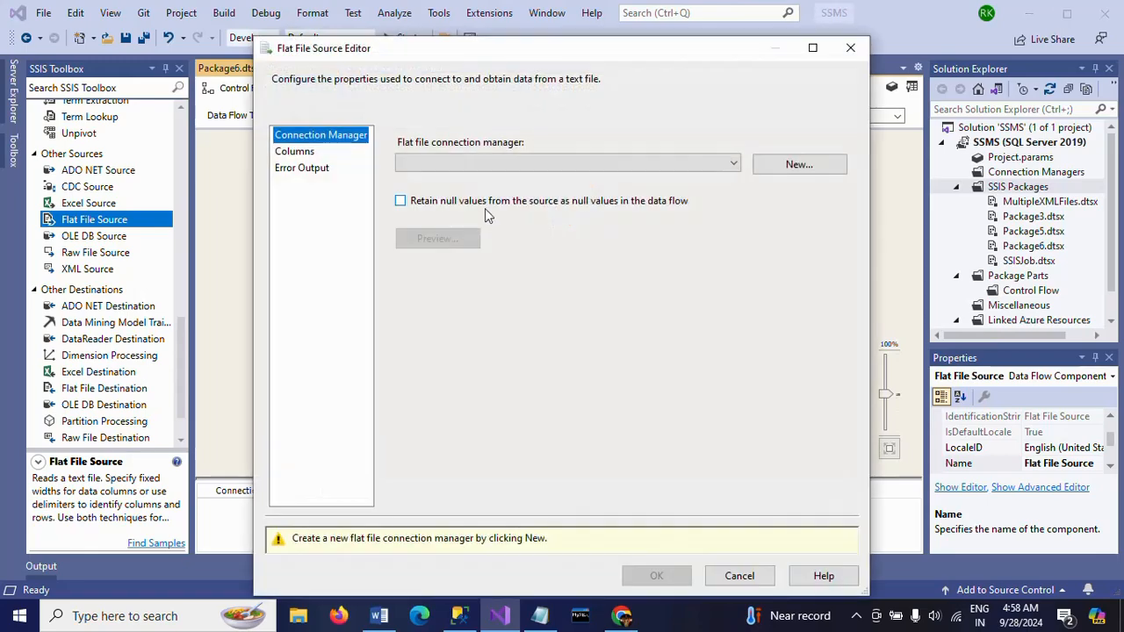
{"action": "left_click", "coordinate": [796, 166]}
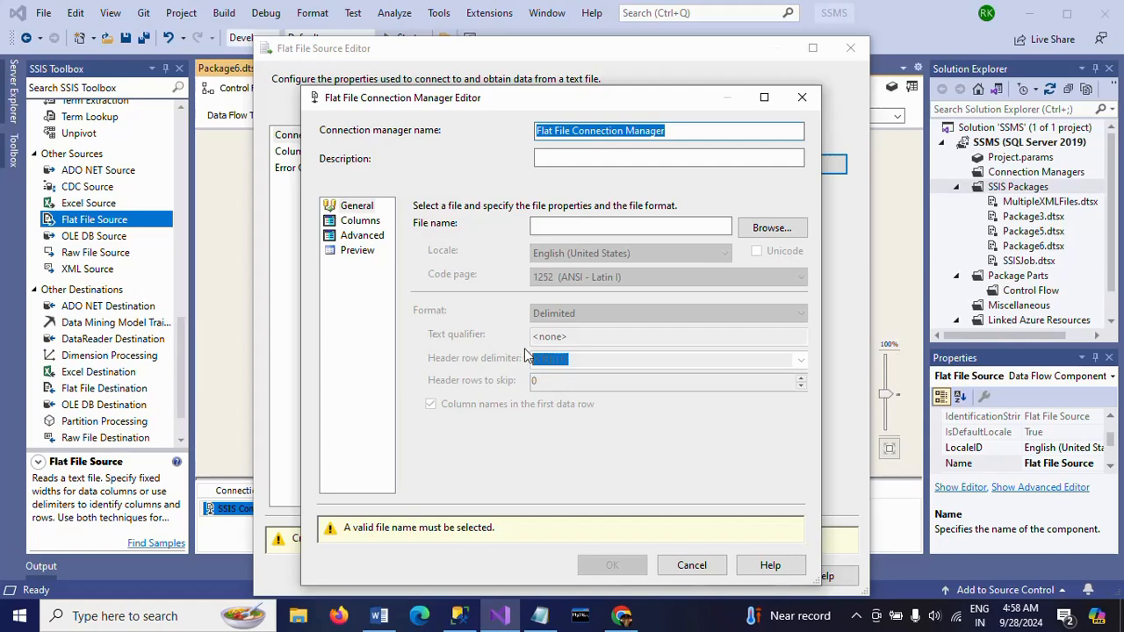
{"action": "left_click", "coordinate": [771, 229]}
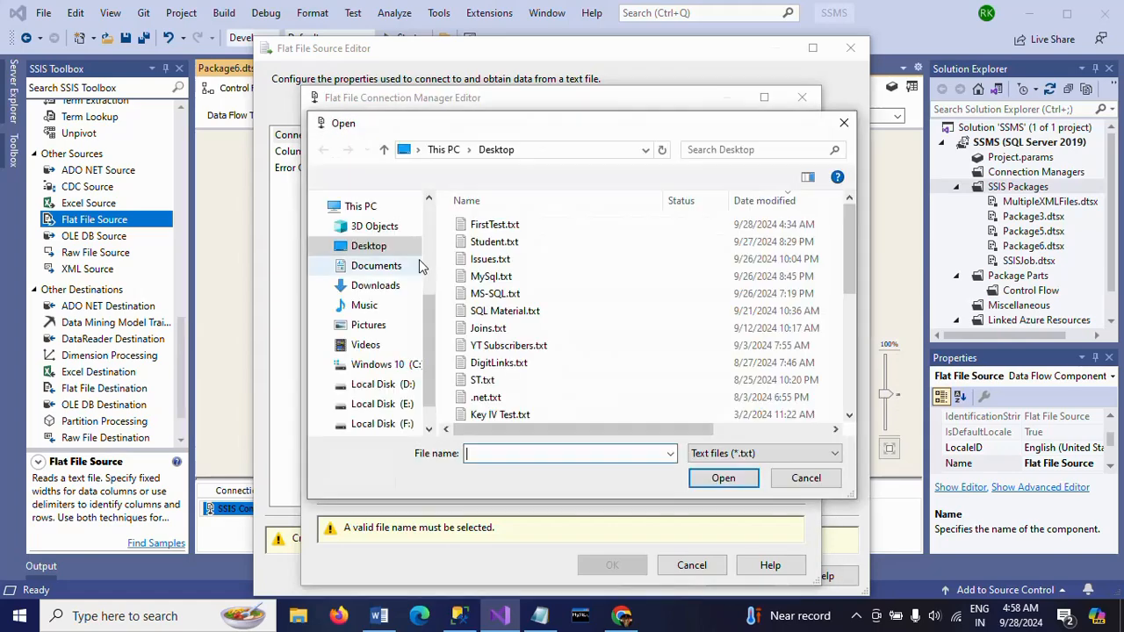
{"action": "double_click", "coordinate": [444, 245]}
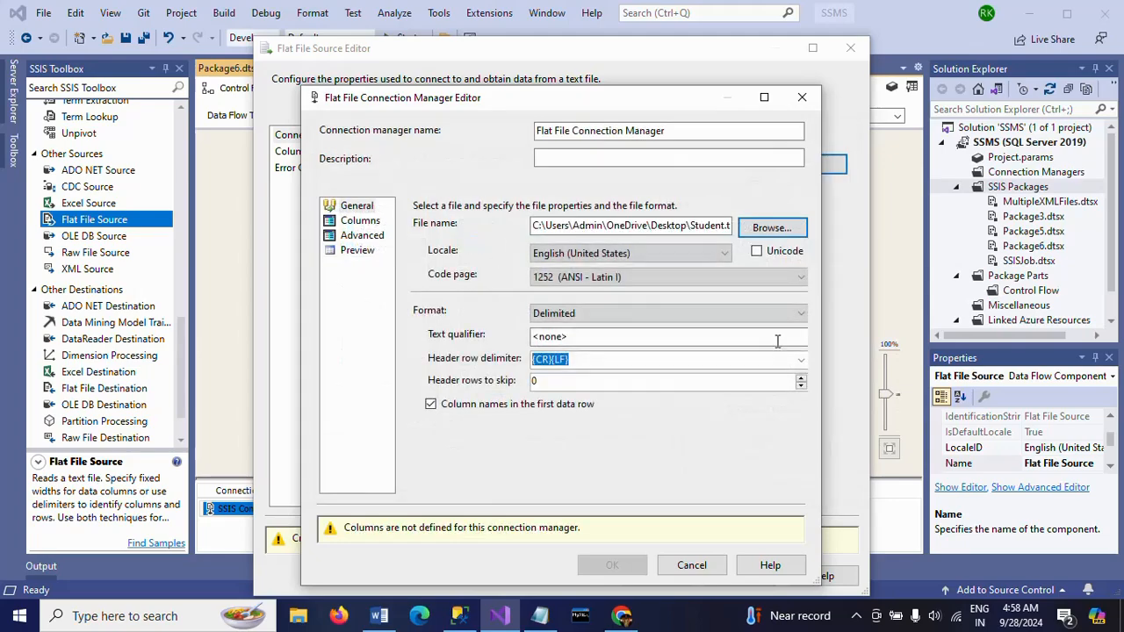
Check the columns and preview of the flat file connection, accept it, and confirm the source with all its columns
{"action": "left_click", "coordinate": [360, 222]}
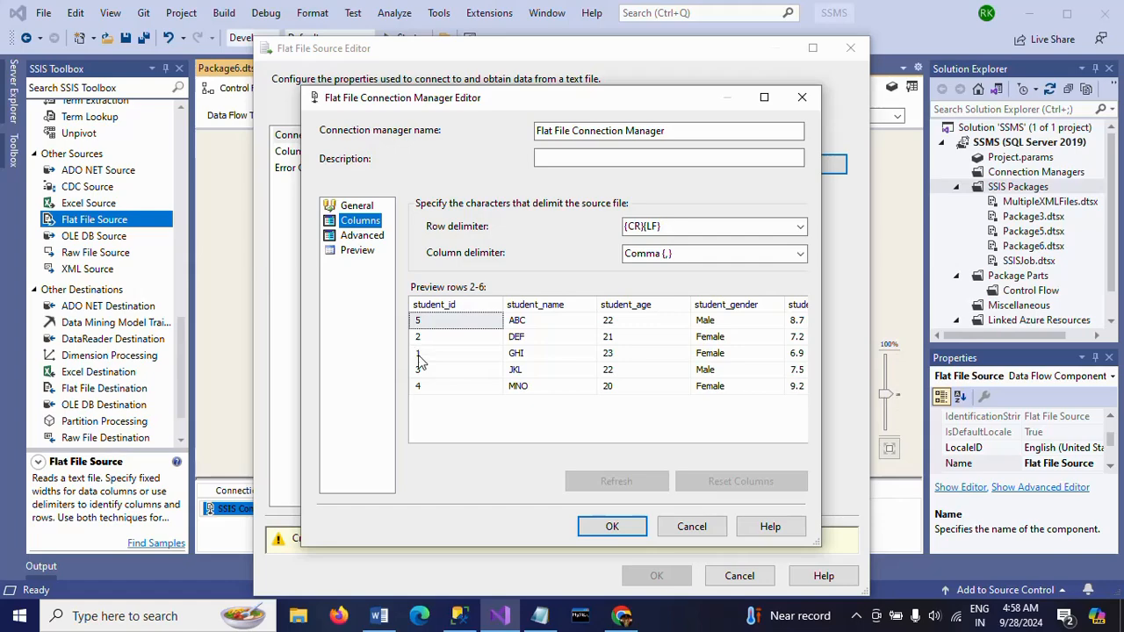
{"action": "left_click", "coordinate": [358, 250]}
{"action": "left_click", "coordinate": [612, 526]}
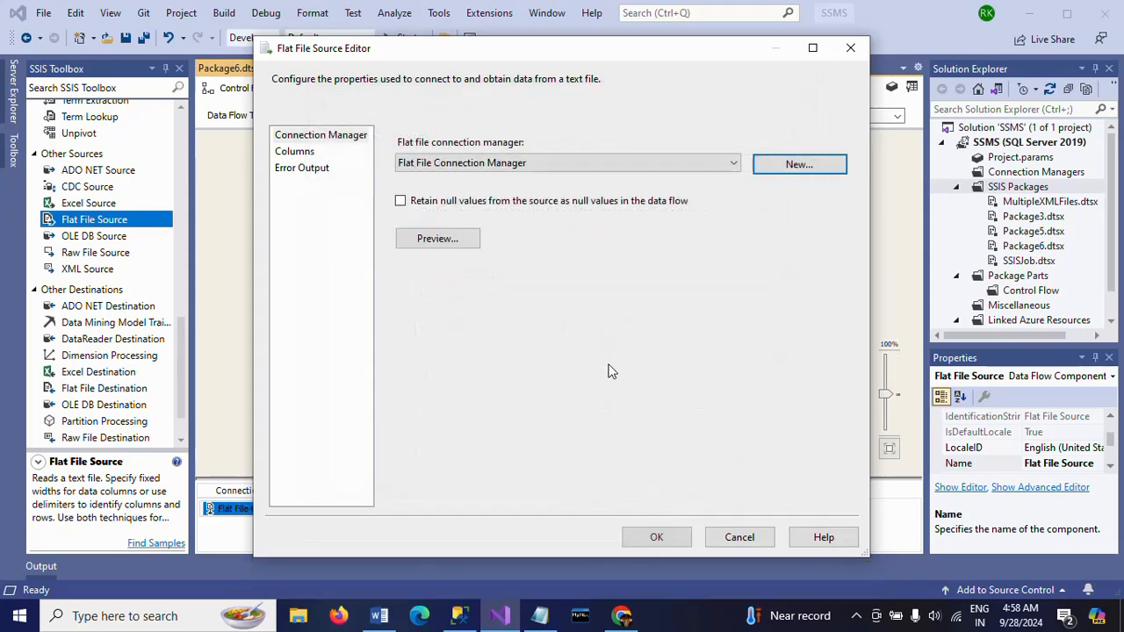
{"action": "left_click", "coordinate": [303, 155]}
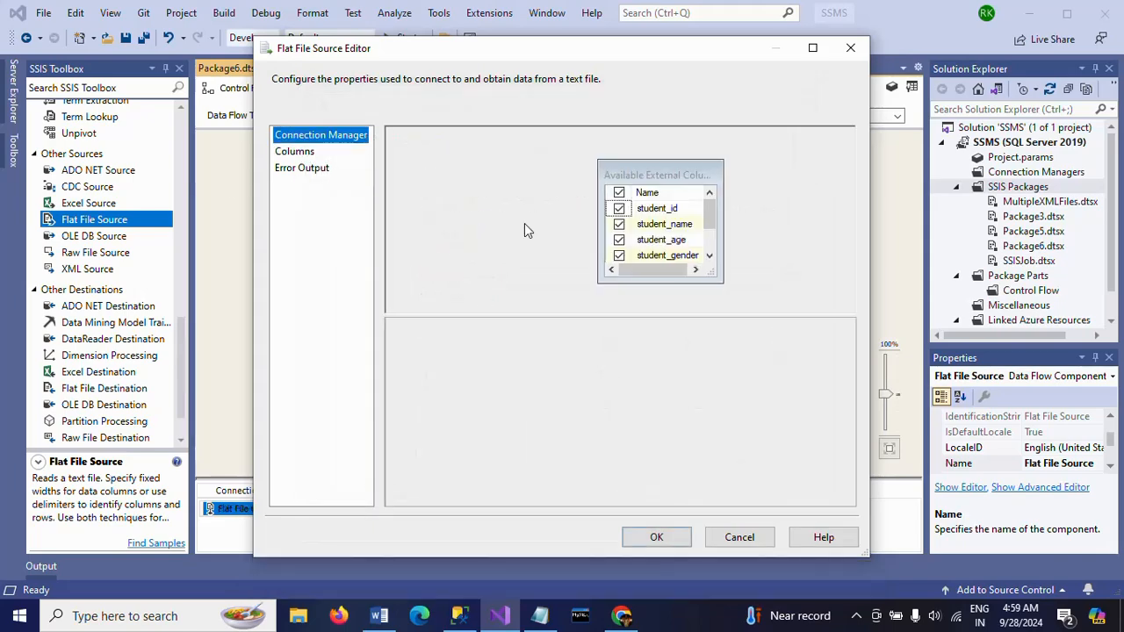
{"action": "left_click", "coordinate": [657, 538]}
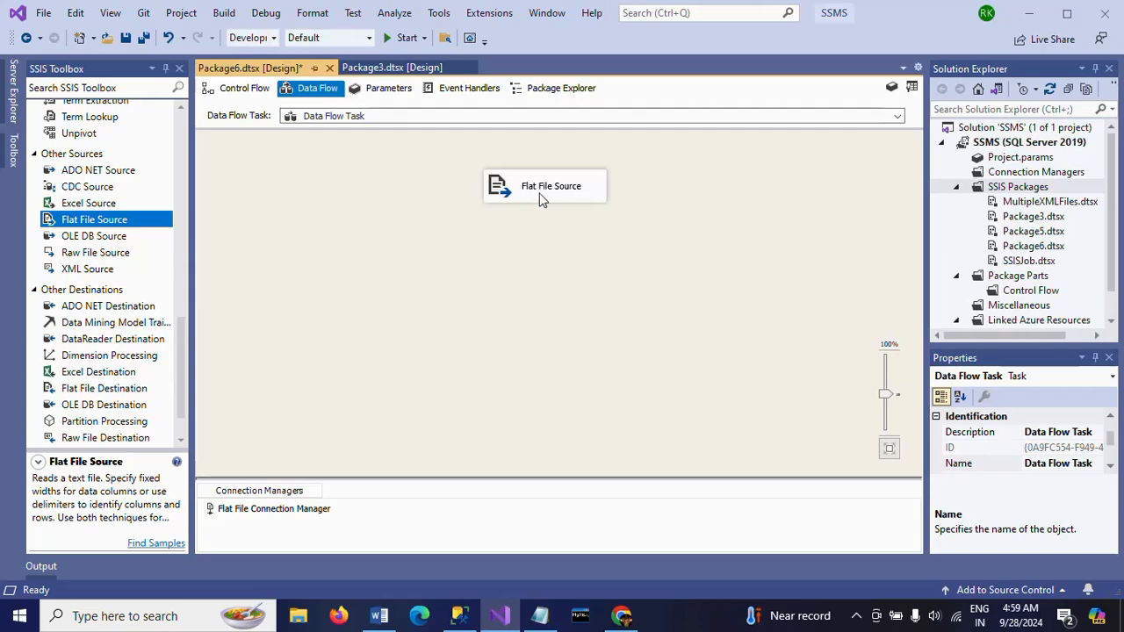
Move the Flat File Source slightly up and add an OLE DB Destination below it
{"action": "left_click", "coordinate": [537, 195]}
{"action": "left_click_drag", "start_coordinate": [537, 195], "coordinate": [537, 186]}
{"action": "left_click", "coordinate": [448, 235]}
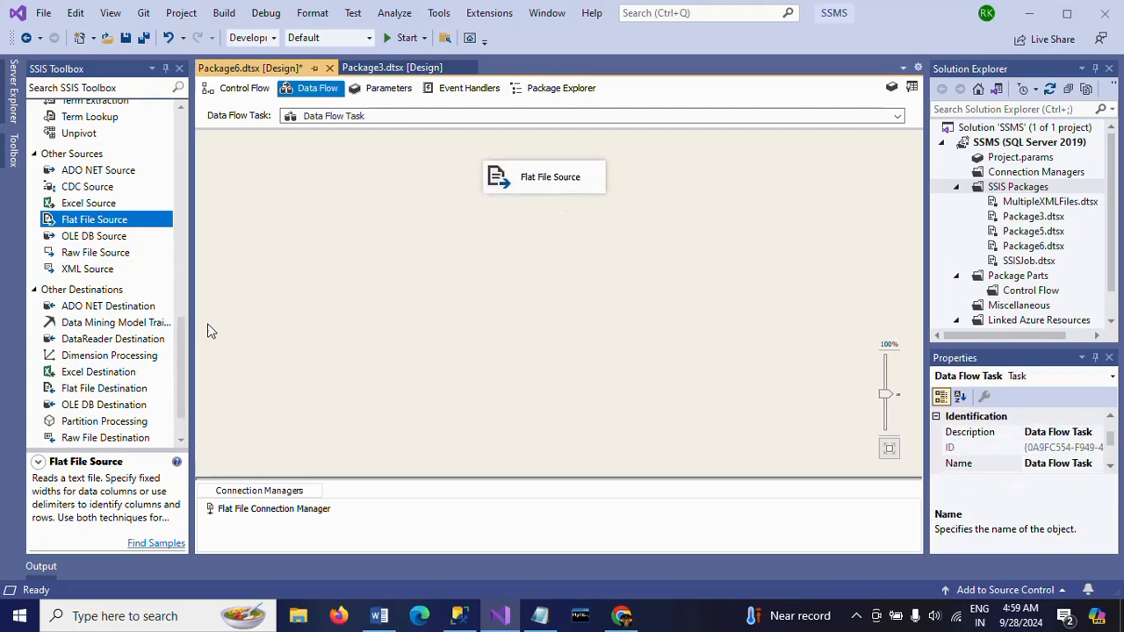
{"action": "left_click", "coordinate": [183, 309]}
{"action": "left_click_drag", "start_coordinate": [183, 309], "coordinate": [183, 430]}
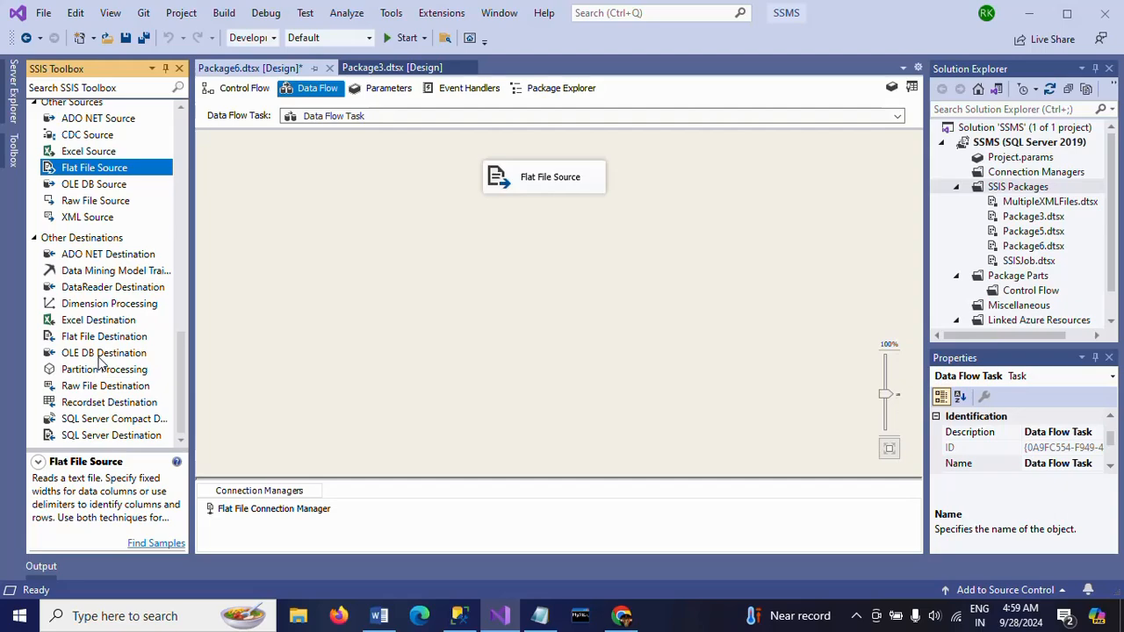
{"action": "left_click_drag", "start_coordinate": [101, 353], "coordinate": [211, 346]}
{"action": "left_click_drag", "start_coordinate": [499, 303], "coordinate": [498, 302]}
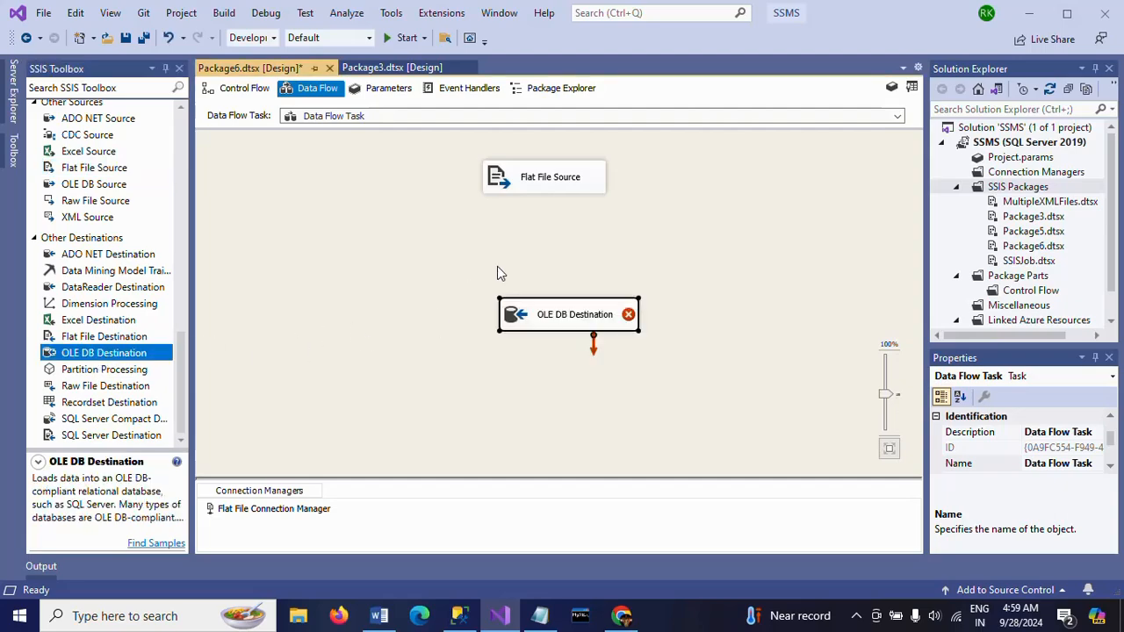
Connect the regular data output of the Flat File Source to the OLE DB Destination
{"action": "left_click", "coordinate": [551, 181]}
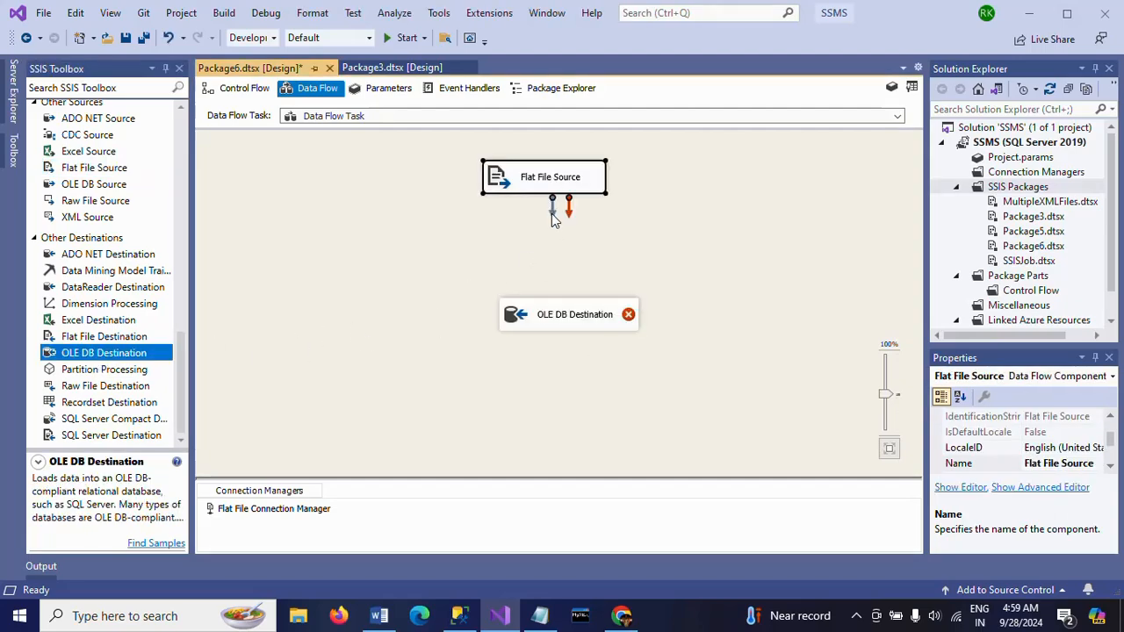
{"action": "left_click_drag", "start_coordinate": [552, 211], "coordinate": [571, 320]}
{"action": "left_click", "coordinate": [554, 367]}
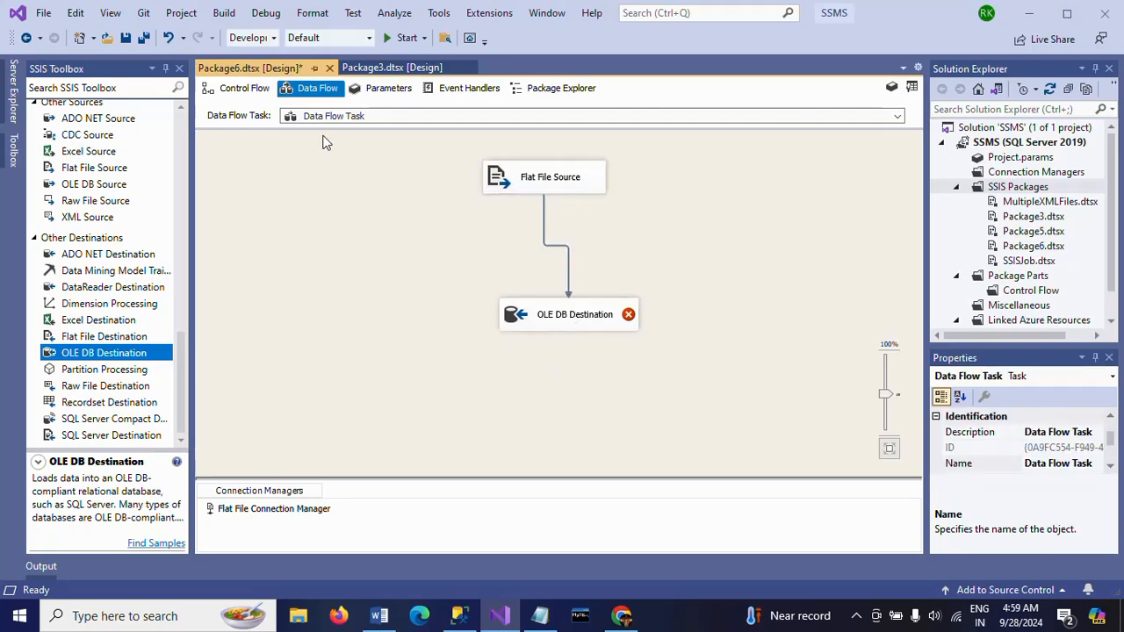
Review the Sort transformation's settings in Package3 without changing them, and return to Package6
{"action": "left_click", "coordinate": [395, 68]}
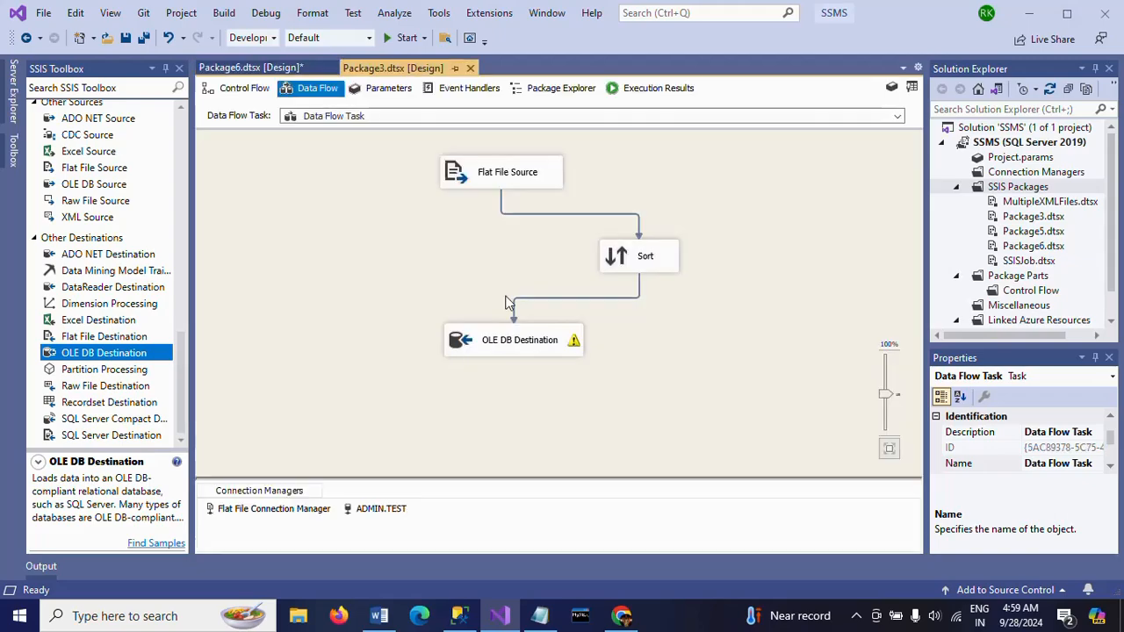
{"action": "double_click", "coordinate": [604, 259]}
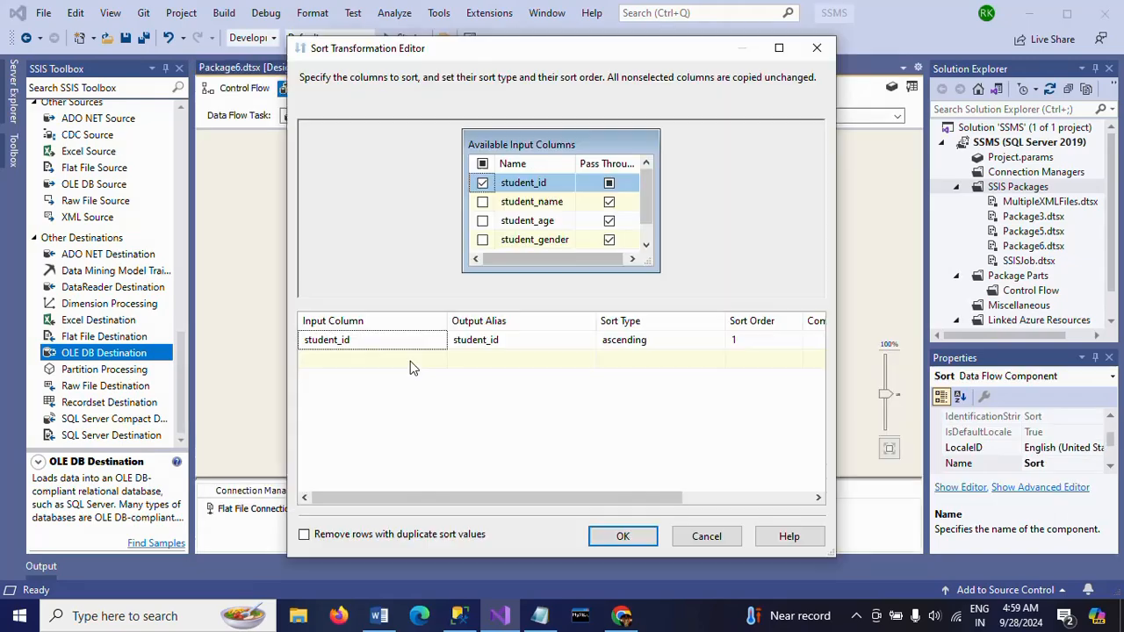
{"action": "left_click", "coordinate": [817, 49]}
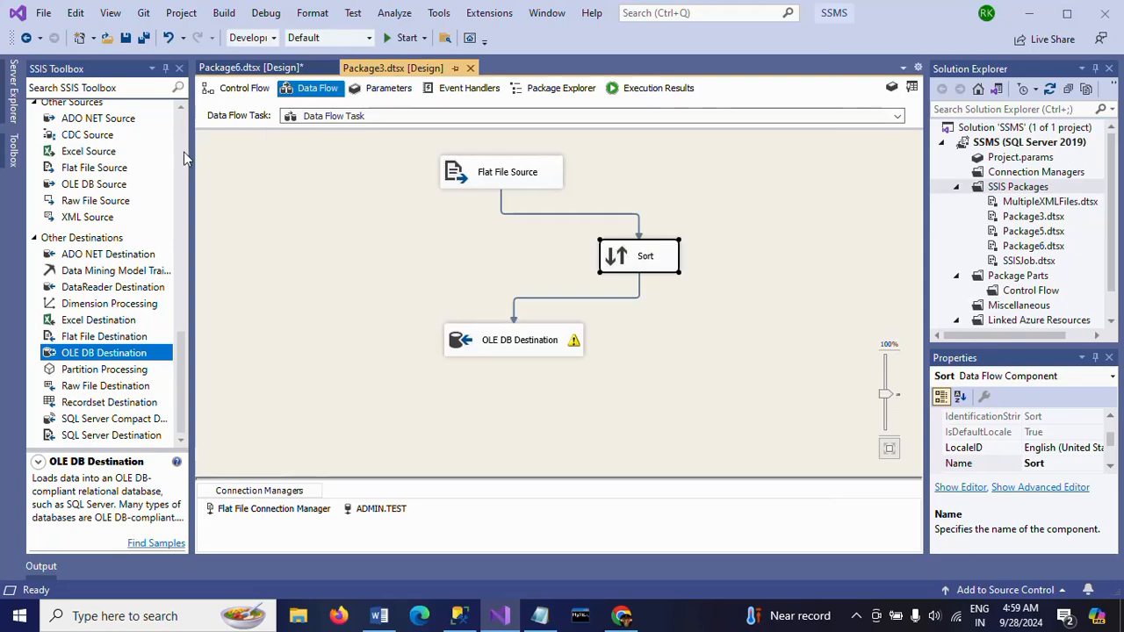
{"action": "left_click", "coordinate": [272, 63]}
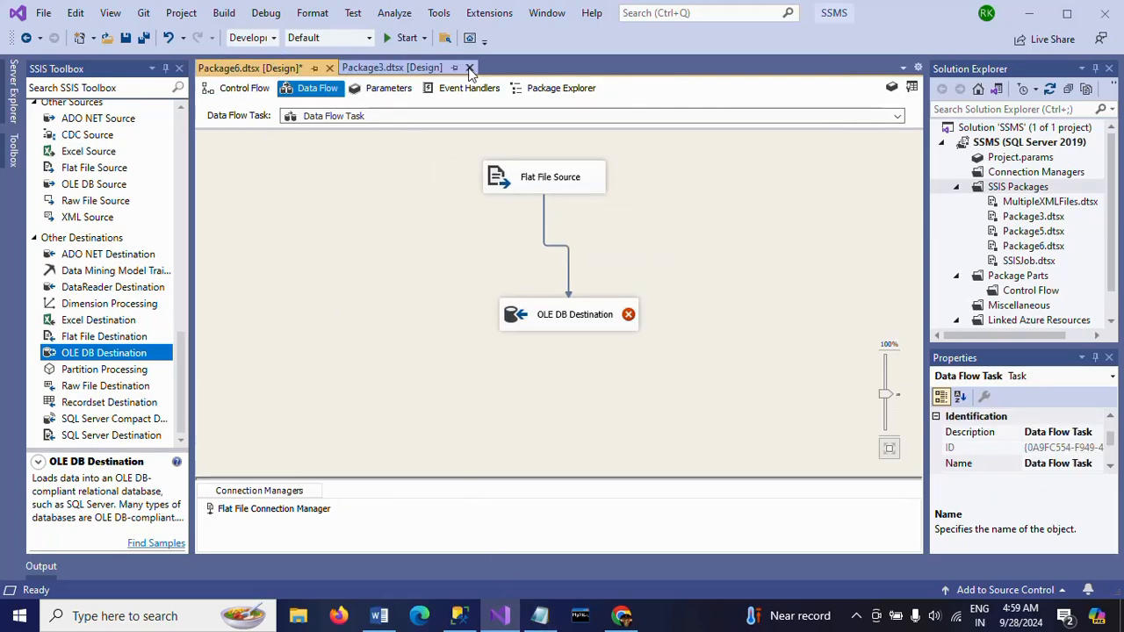
Set the OLE DB Destination to use the ADMIN.TEST connection and the [dbo].[student] table
{"action": "double_click", "coordinate": [563, 328]}
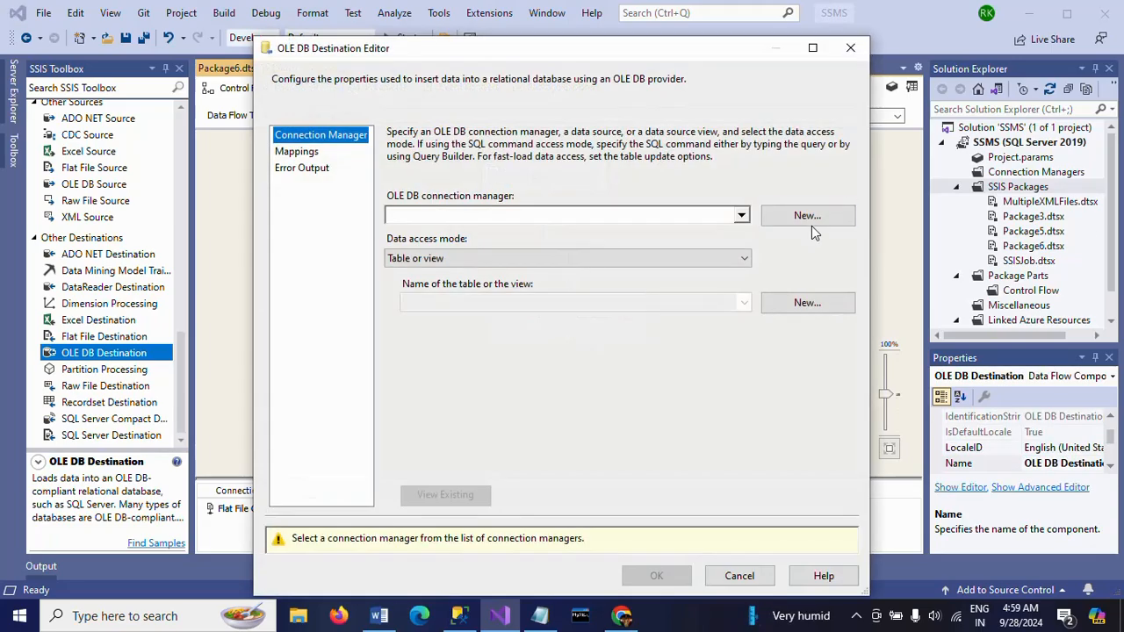
{"action": "left_click", "coordinate": [816, 217]}
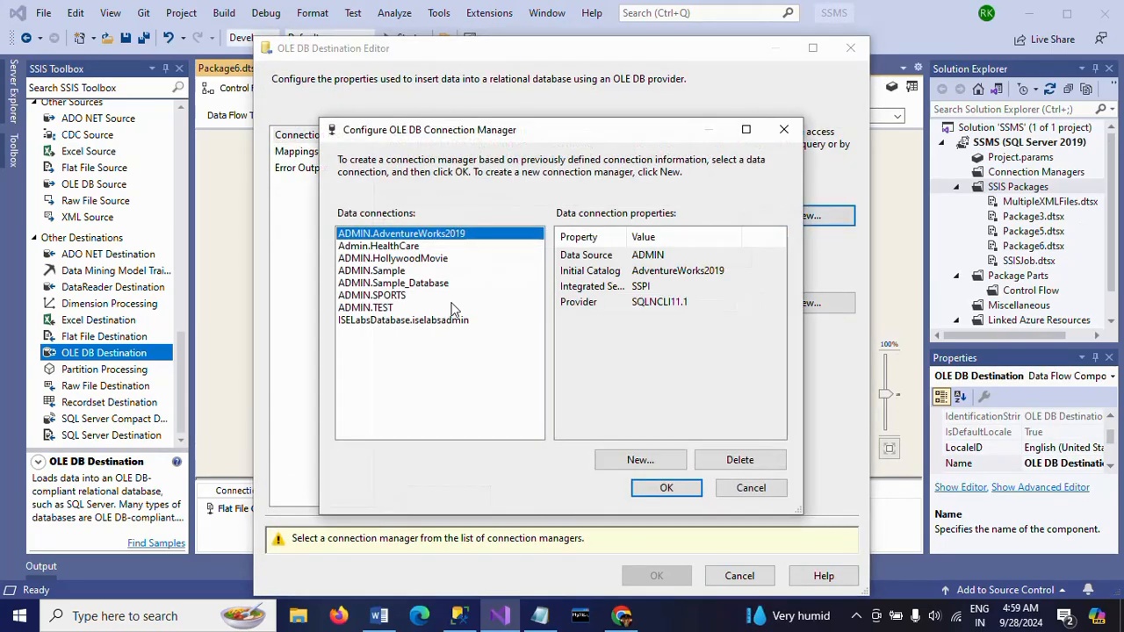
{"action": "left_click", "coordinate": [385, 309]}
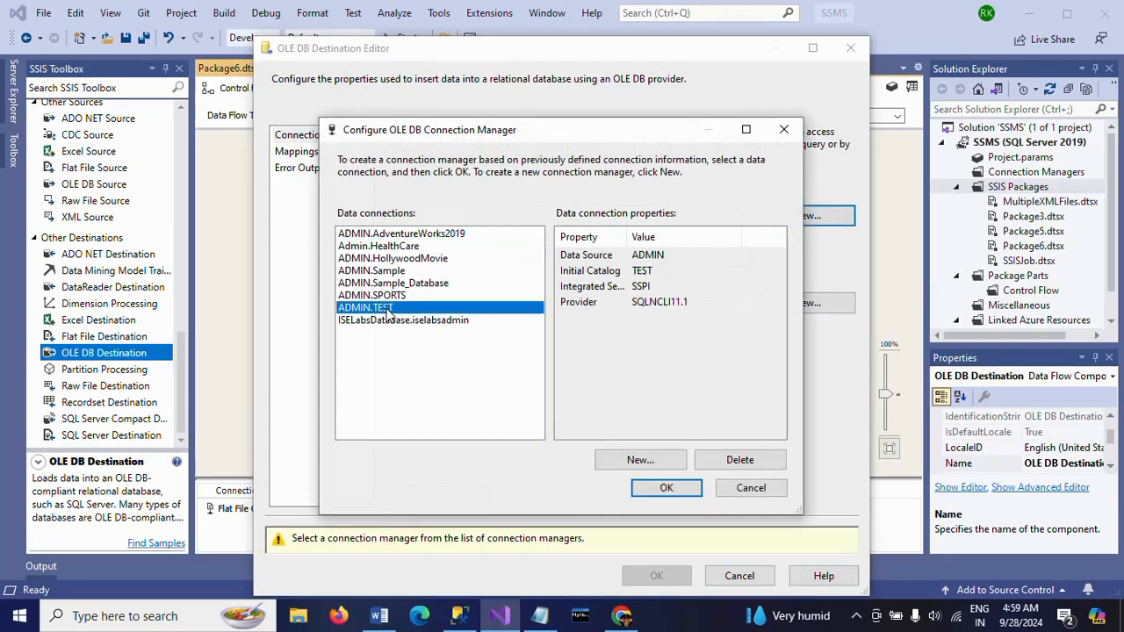
{"action": "left_click", "coordinate": [663, 485]}
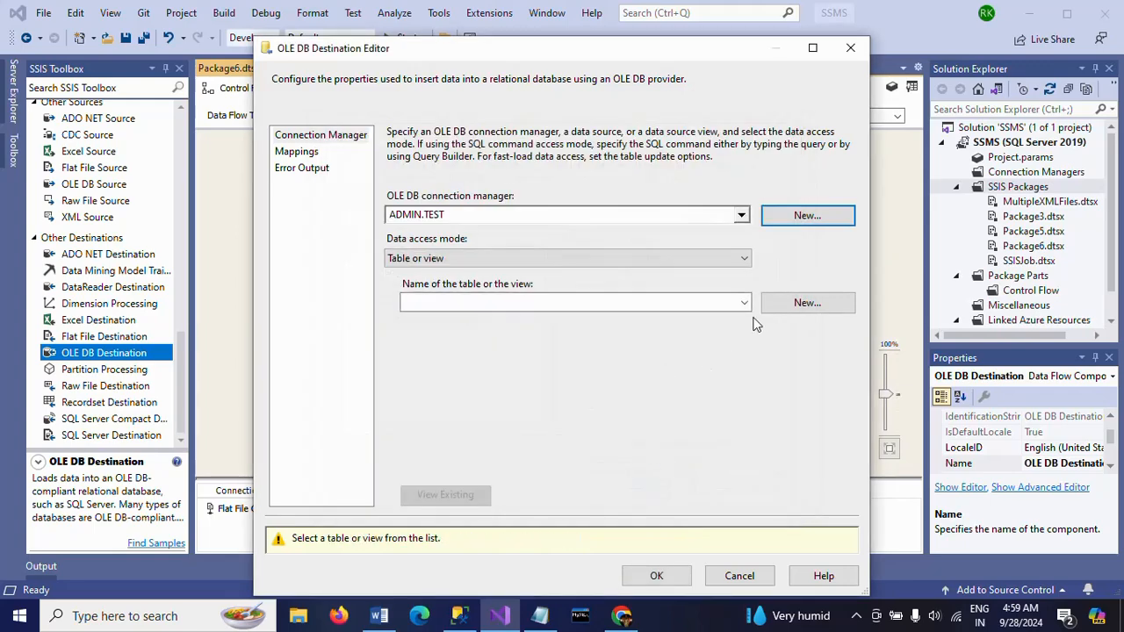
{"action": "left_click", "coordinate": [743, 304]}
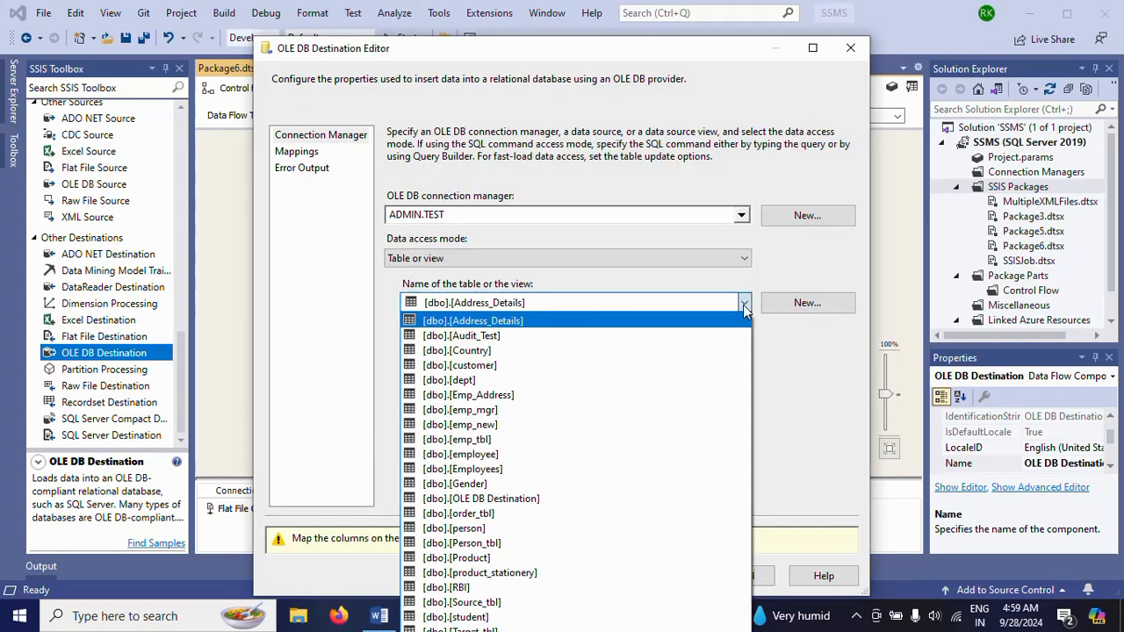
{"action": "left_click", "coordinate": [555, 617]}
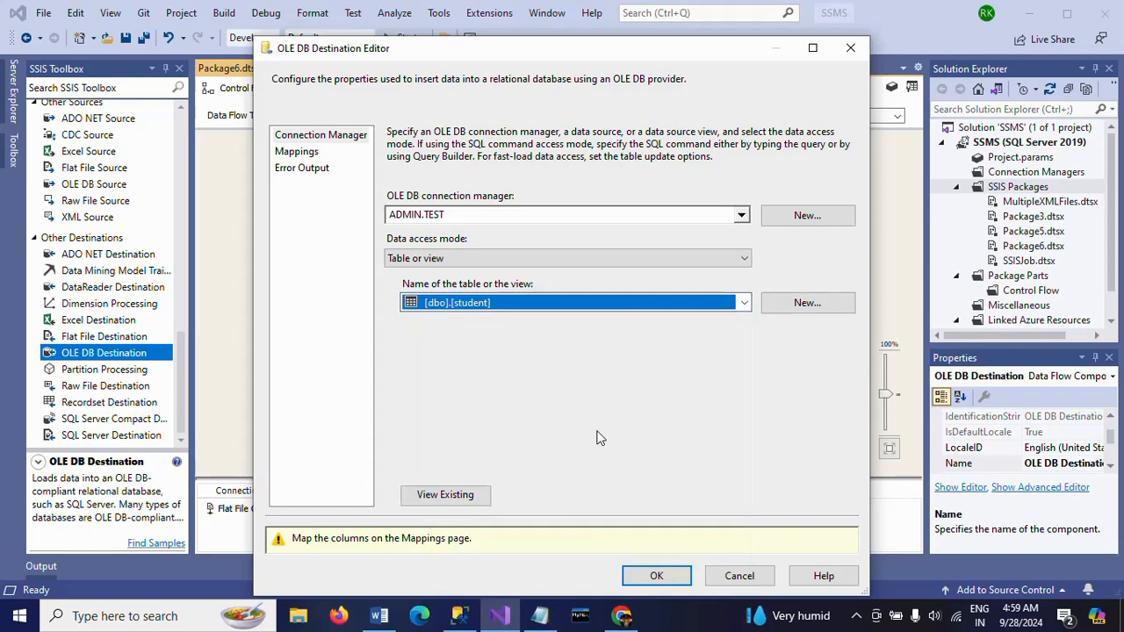
Map student_id to the id column and student_name to the name column in the destination's mappings
{"action": "left_click", "coordinate": [297, 152]}
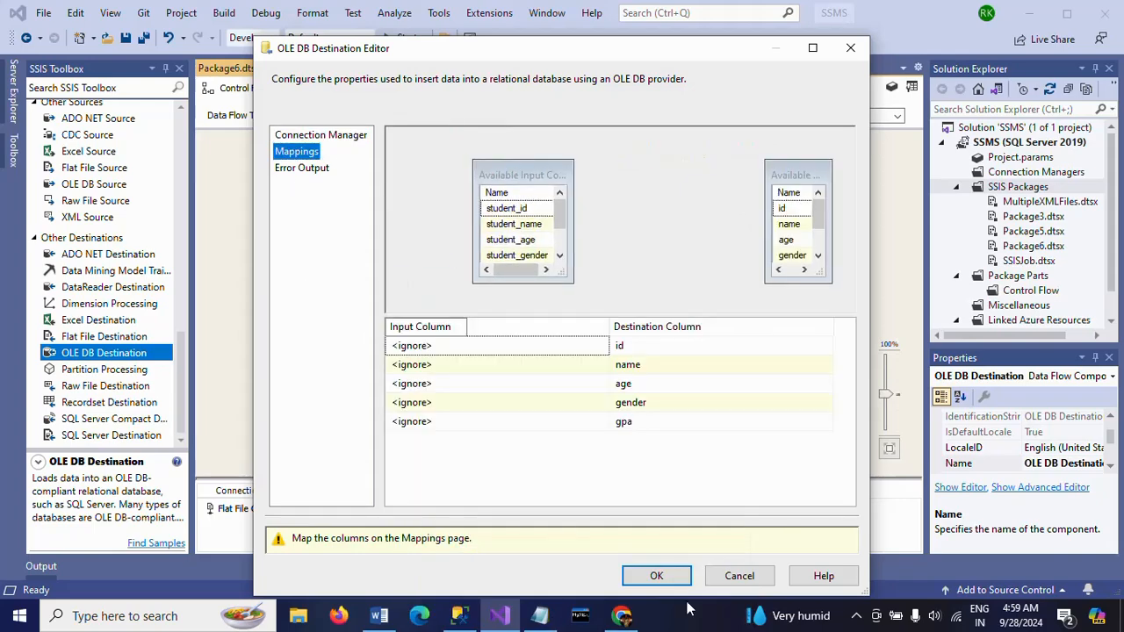
{"action": "left_click", "coordinate": [490, 352]}
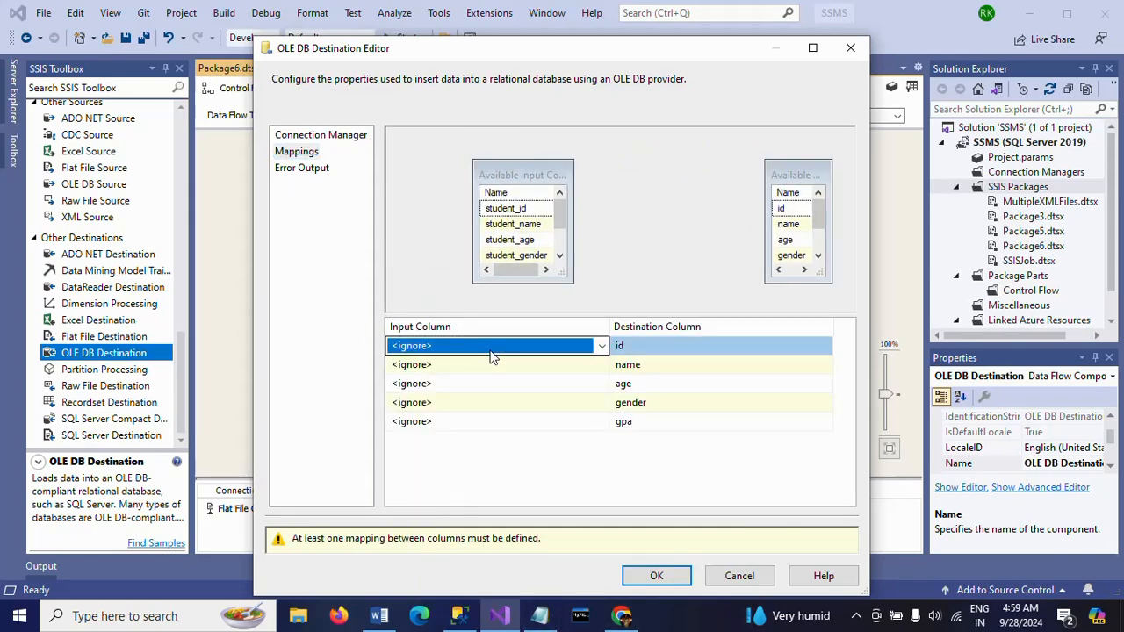
{"action": "left_click", "coordinate": [491, 354]}
{"action": "left_click", "coordinate": [482, 381]}
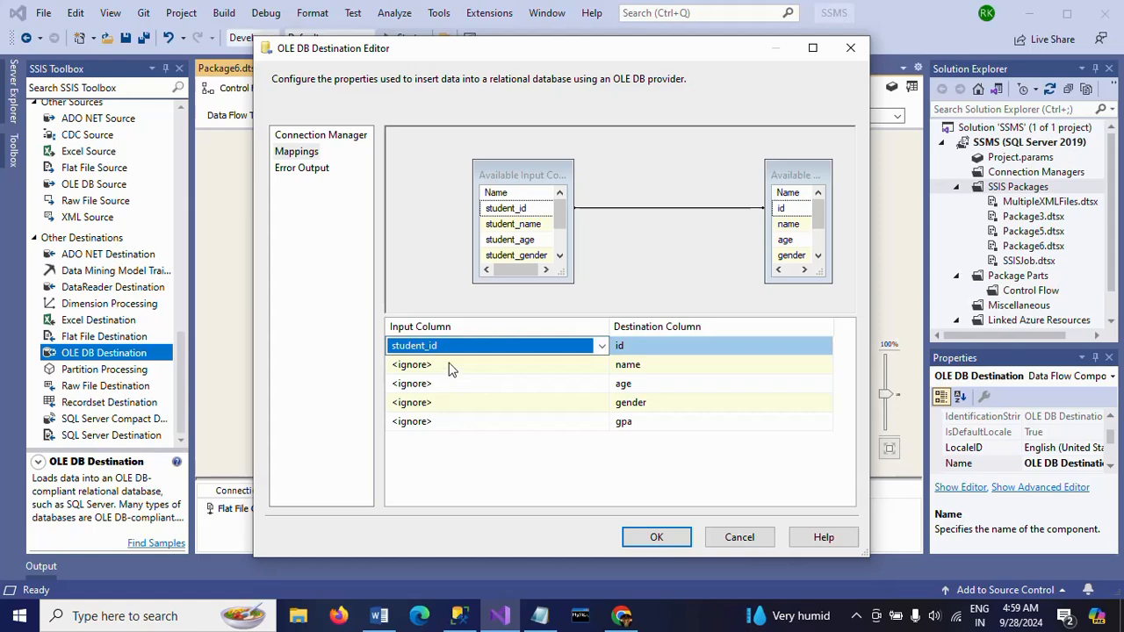
{"action": "left_click", "coordinate": [452, 367]}
{"action": "left_click", "coordinate": [450, 368]}
{"action": "left_click", "coordinate": [452, 394]}
Map student_age to age, student_gender to gender and student_gpa to gpa, and accept the destination settings
{"action": "left_click", "coordinate": [450, 383]}
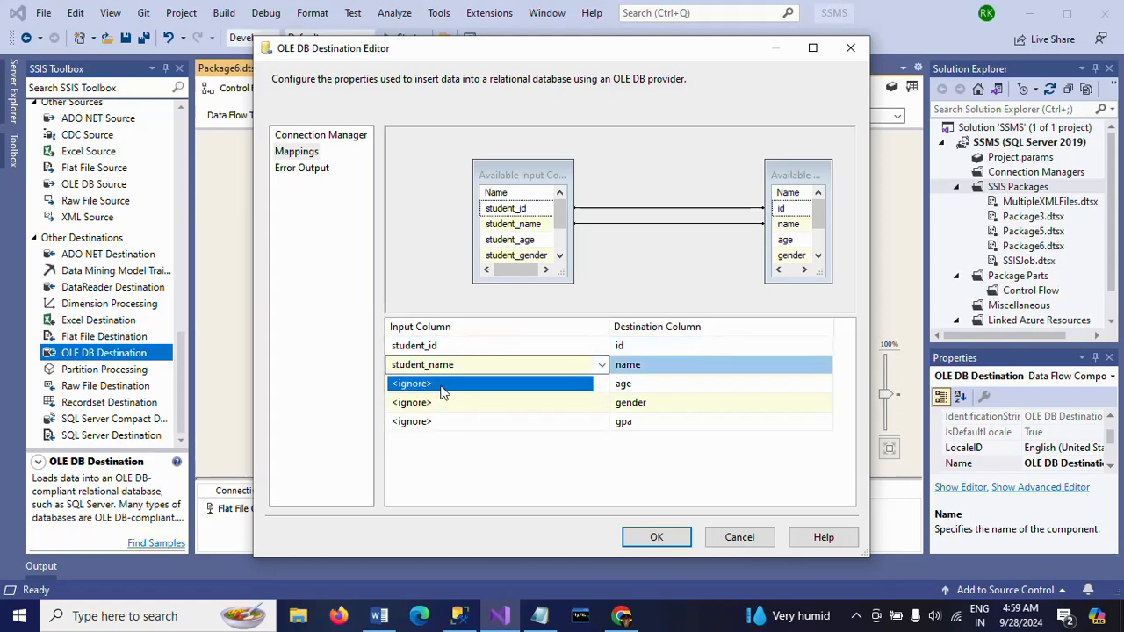
{"action": "left_click", "coordinate": [450, 383]}
{"action": "left_click", "coordinate": [448, 416]}
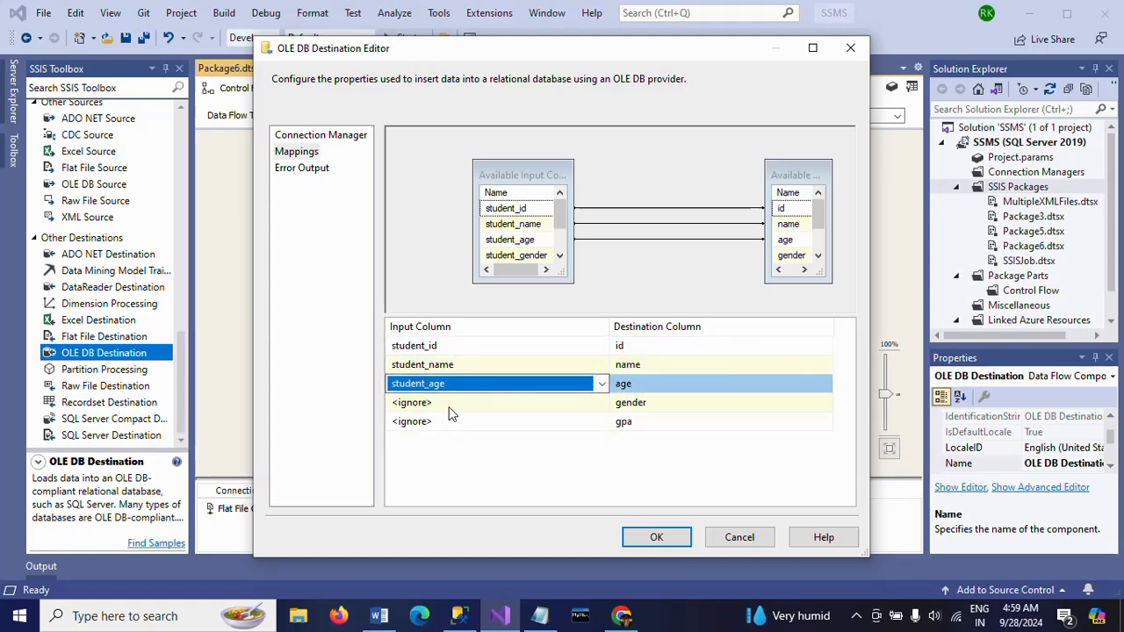
{"action": "left_click", "coordinate": [449, 404]}
{"action": "left_click", "coordinate": [450, 411]}
{"action": "left_click", "coordinate": [453, 436]}
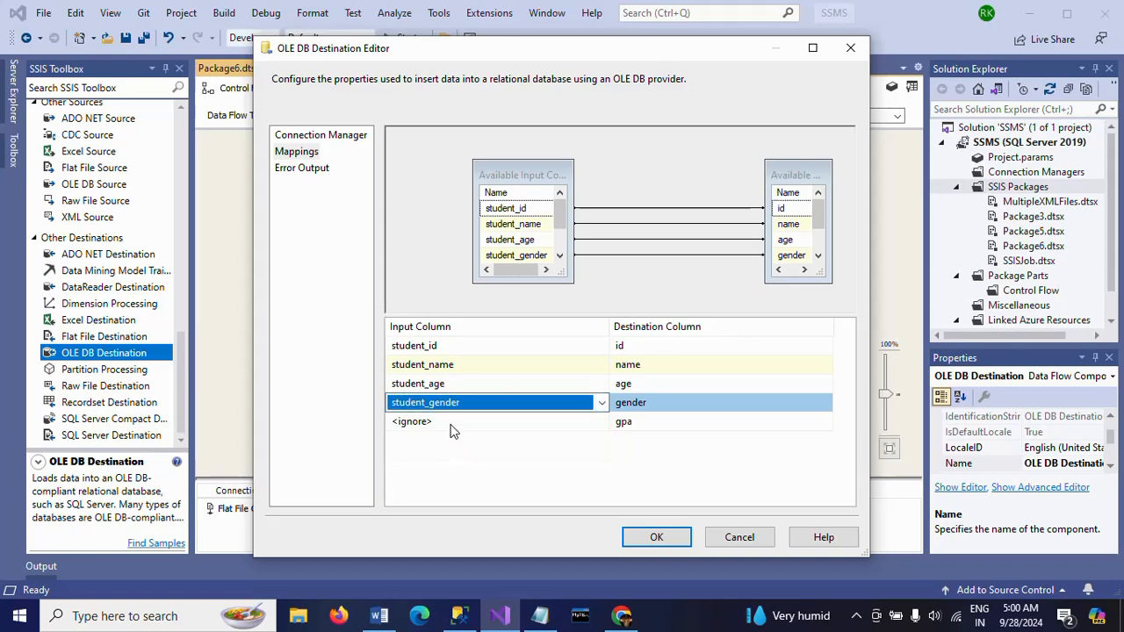
{"action": "left_click", "coordinate": [453, 424]}
{"action": "left_click", "coordinate": [452, 424]}
{"action": "left_click", "coordinate": [453, 449]}
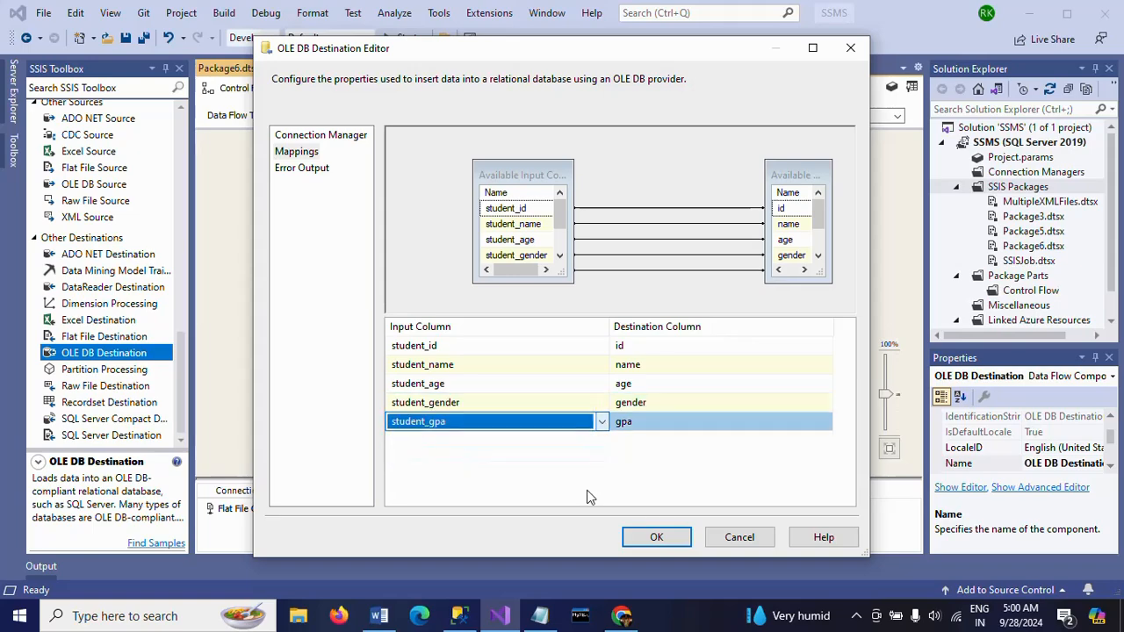
{"action": "left_click", "coordinate": [655, 538]}
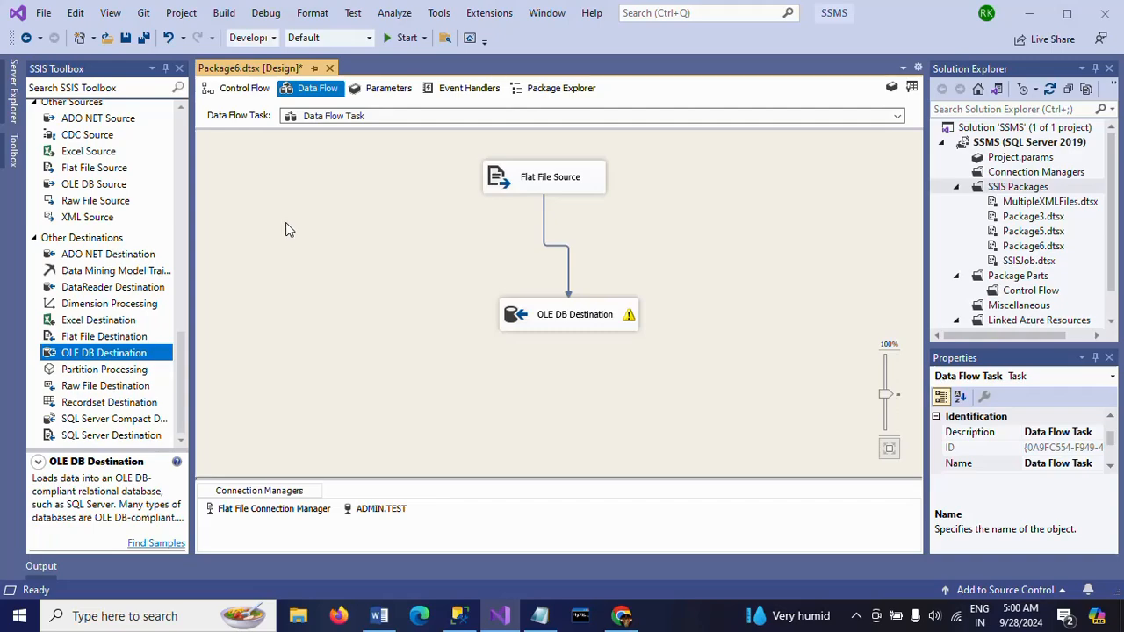
Execute the data flow task of the new package and stop debugging when it completes
{"action": "right_click", "coordinate": [285, 222]}
{"action": "left_click", "coordinate": [350, 316]}
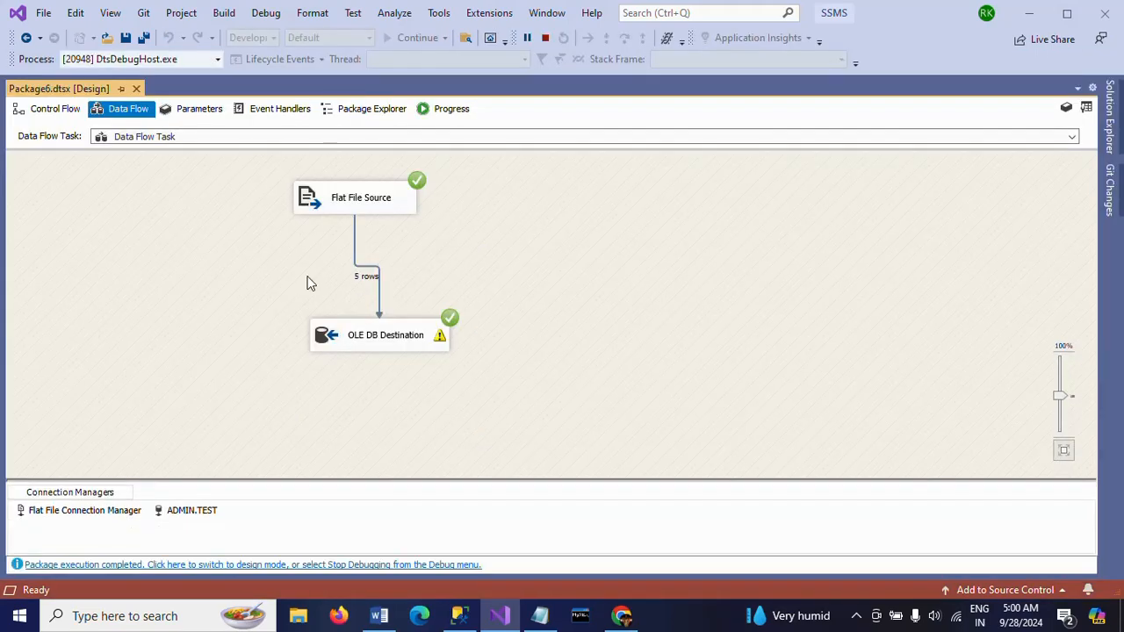
{"action": "left_click", "coordinate": [544, 38]}
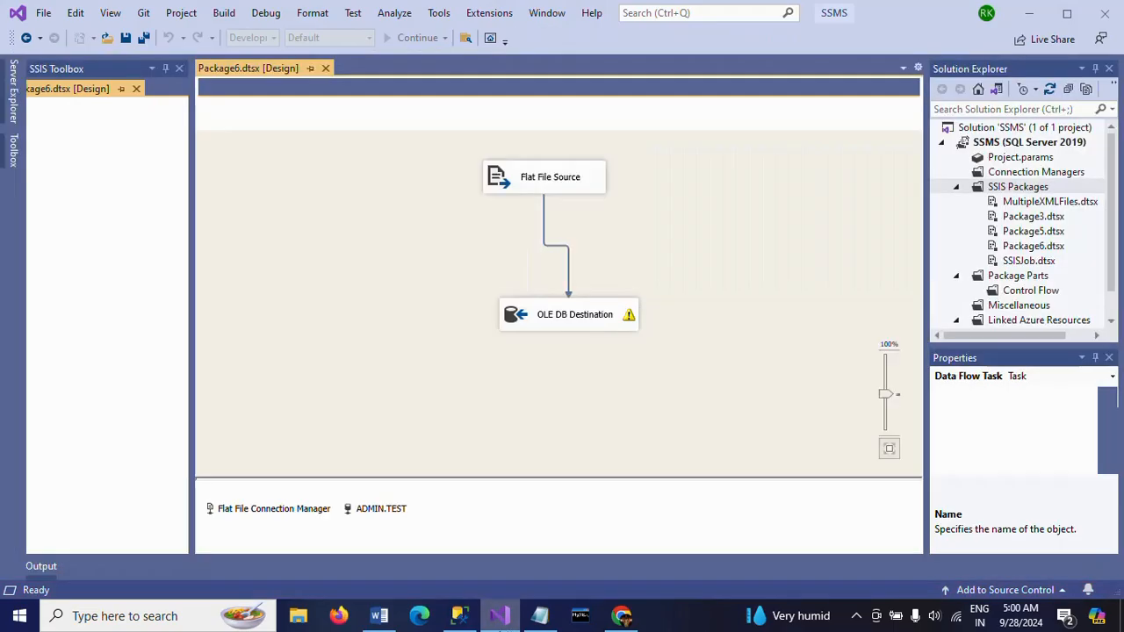
Switch to SQL Server Management Studio and rerun the select query on the student table to check the order of the loaded rows
{"action": "left_click", "coordinate": [461, 617]}
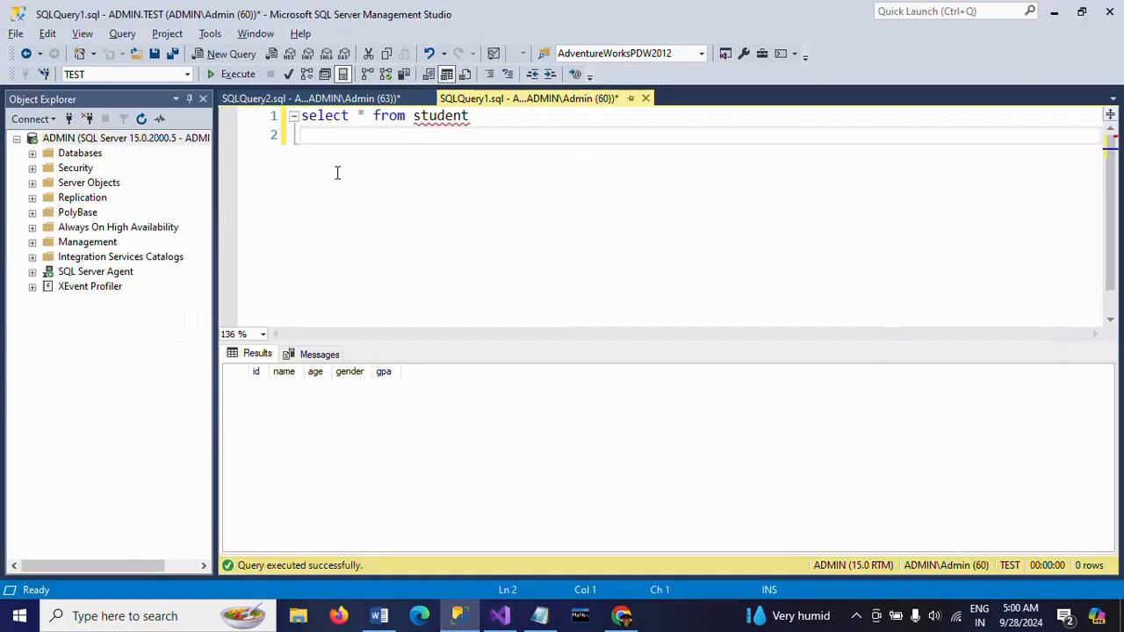
{"action": "key", "text": "F5"}
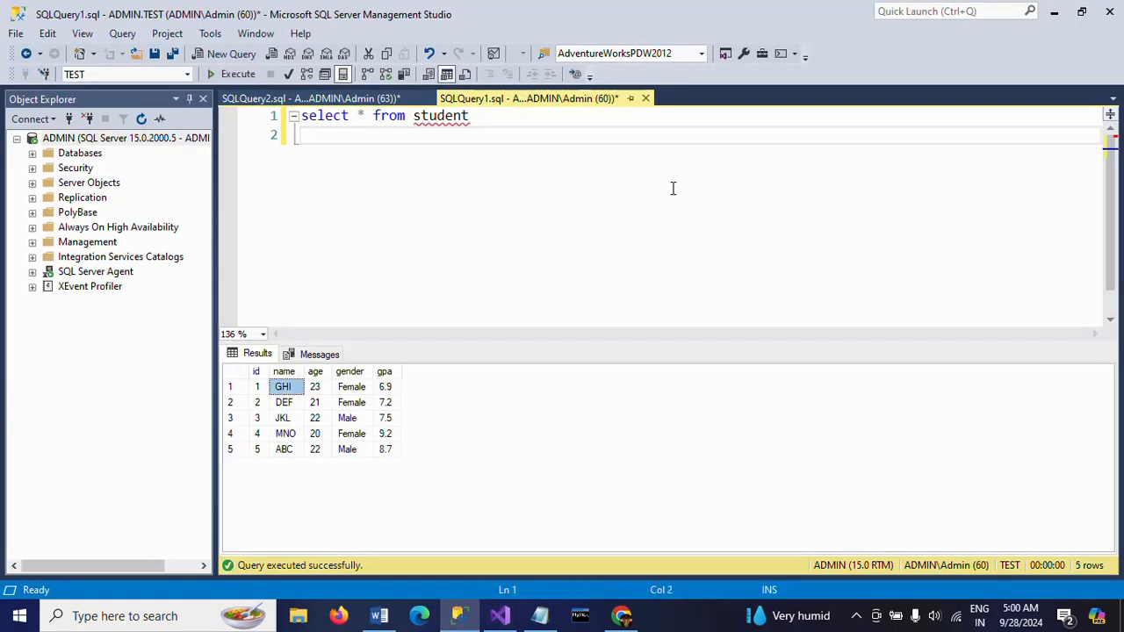
{"action": "key", "text": "alt+Tab"}
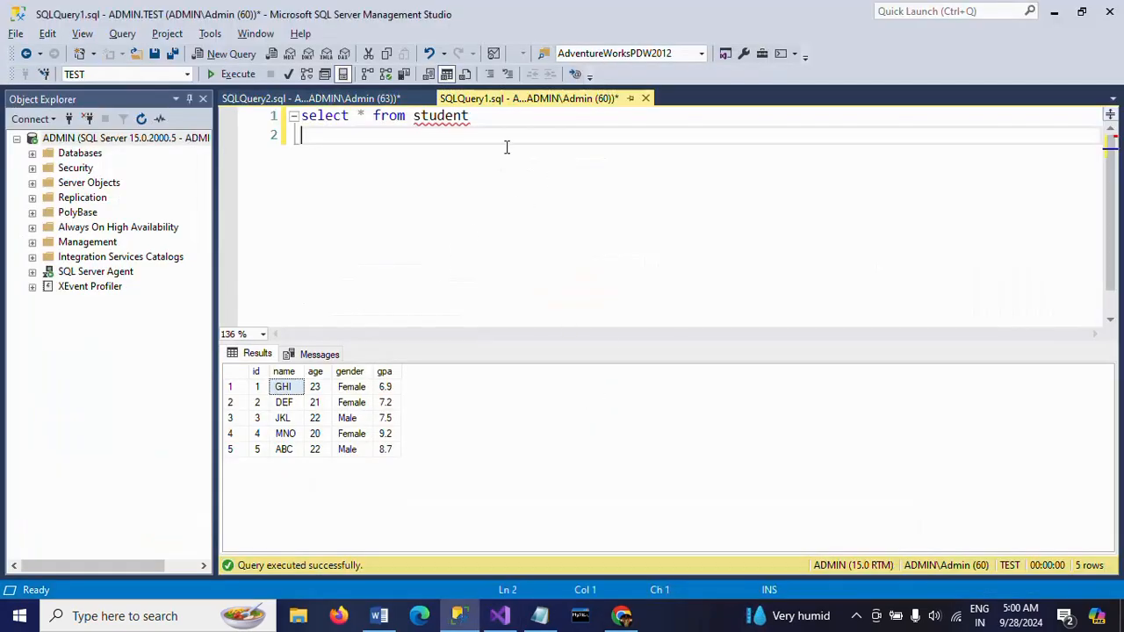
{"action": "double_click", "coordinate": [445, 119]}
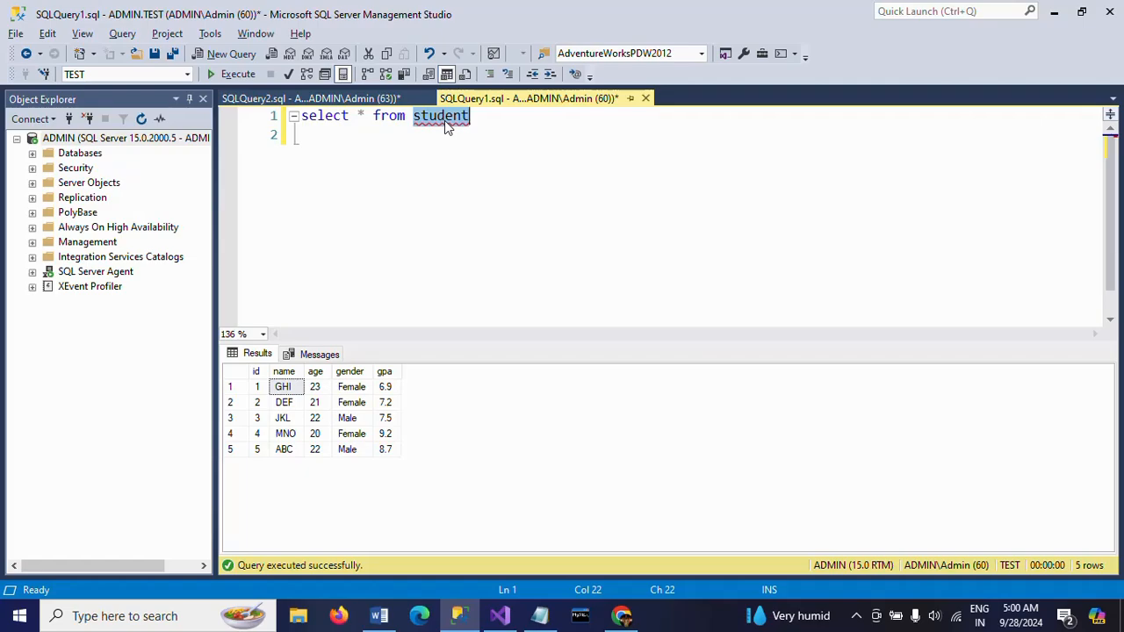
{"action": "left_click", "coordinate": [504, 126]}
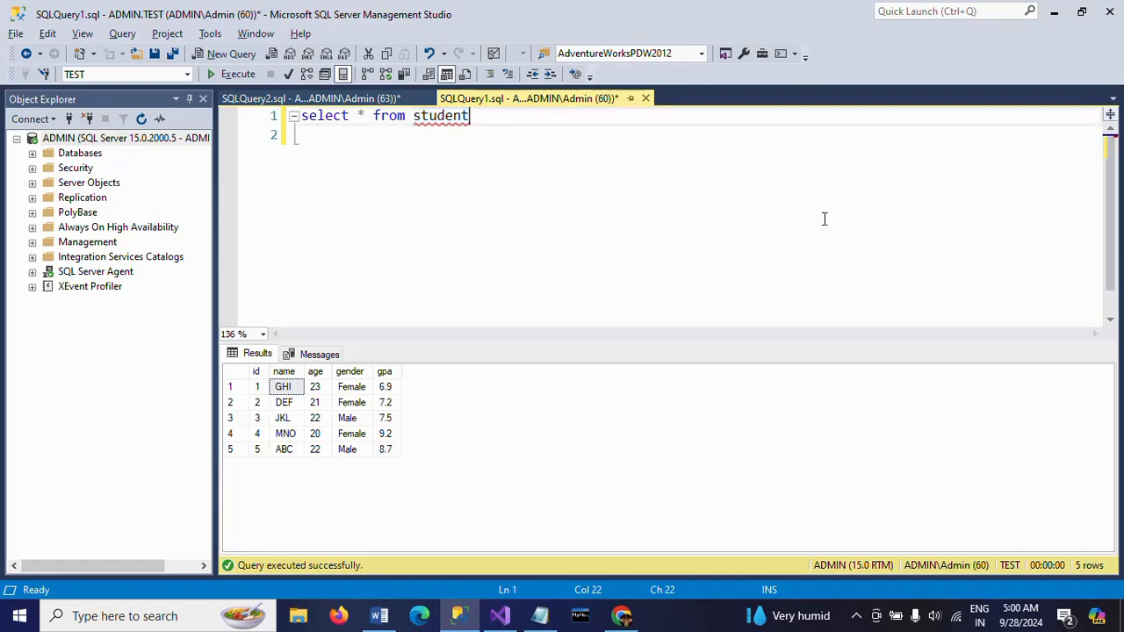
{"action": "left_click", "coordinate": [500, 616]}
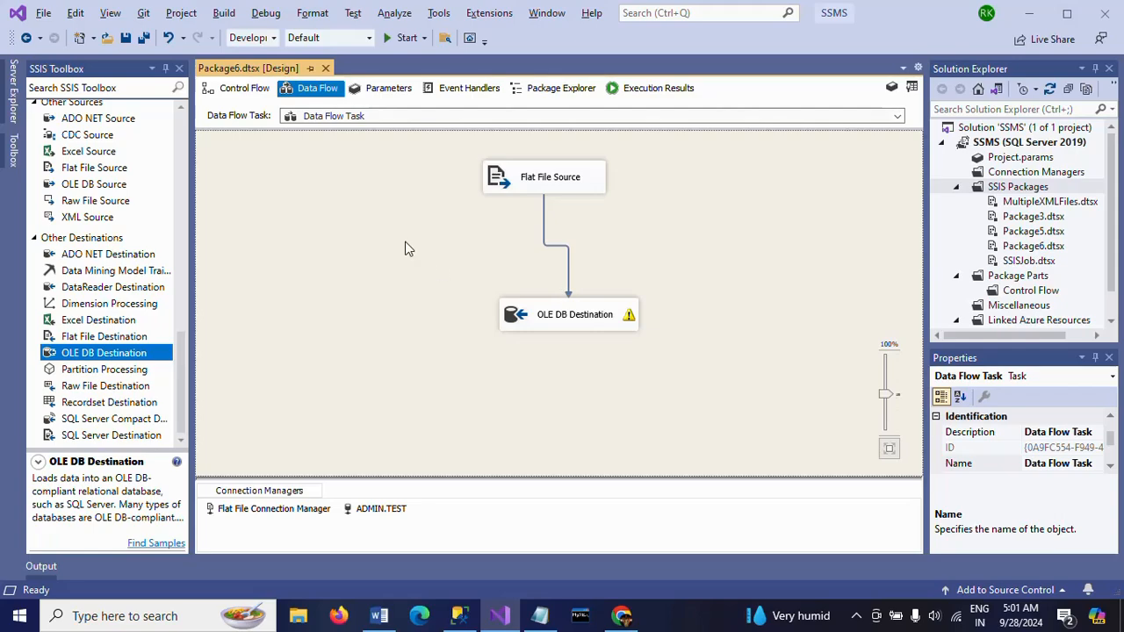
{"action": "key", "text": "alt+Tab"}
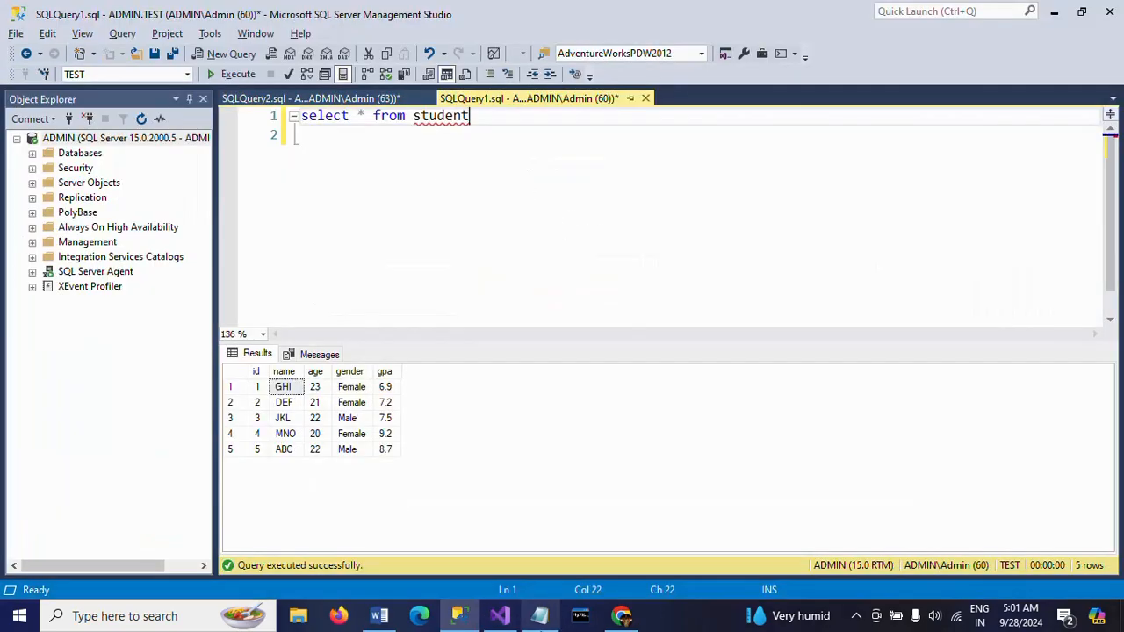
{"action": "left_click", "coordinate": [552, 621]}
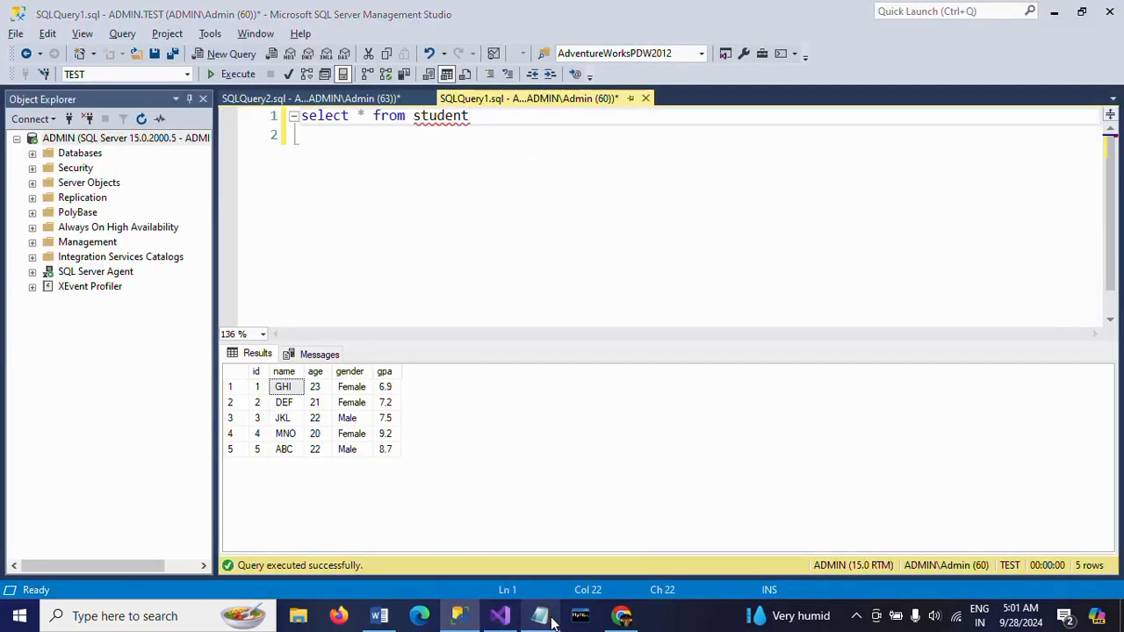